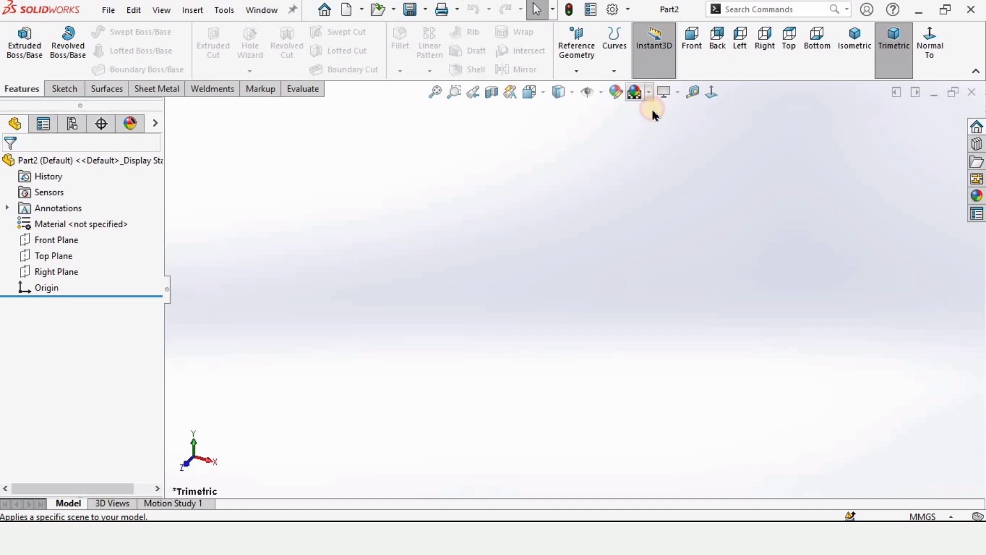
Step: Apply a plain white scene background and keep the document units at MMGS (millimeter, gram, second)
click(649, 93)
click(684, 131)
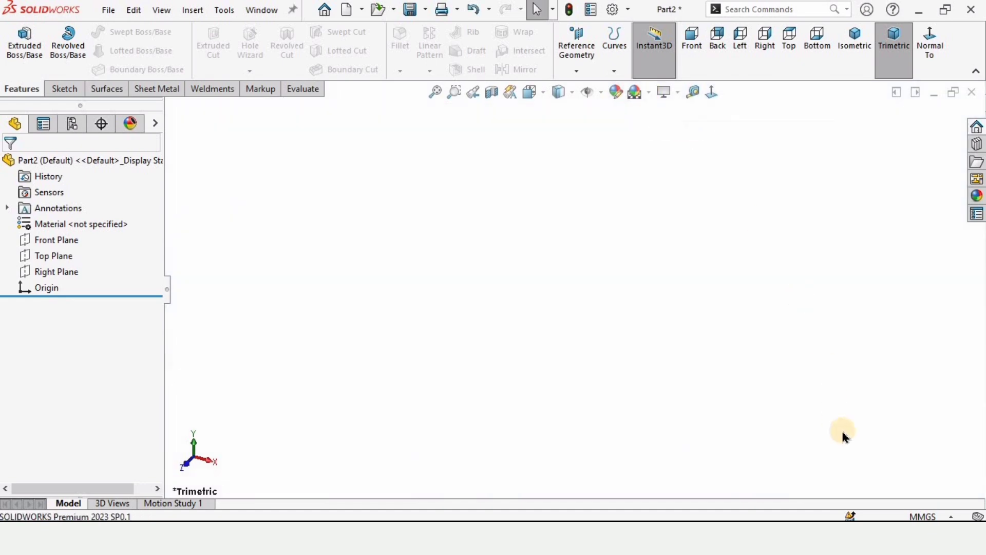
click(923, 502)
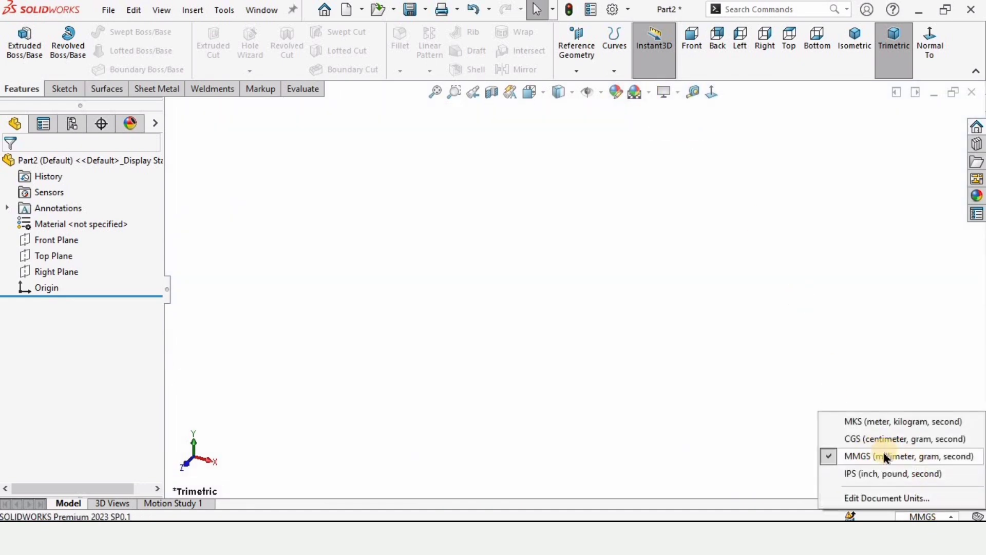
click(885, 457)
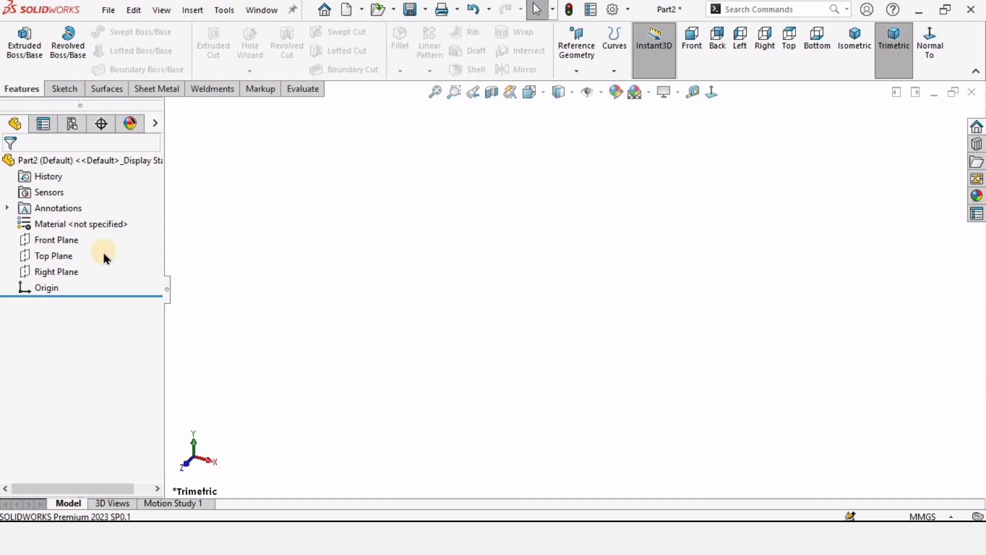
Step: Start a sketch on the Front Plane and draw a slanted midpoint line about 159 mm long, centred on the origin
click(54, 240)
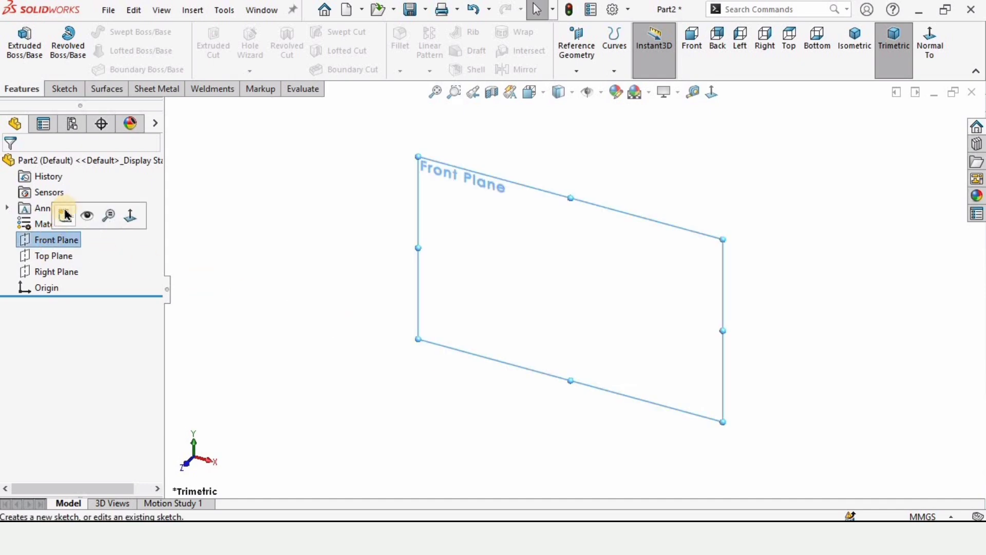
click(65, 213)
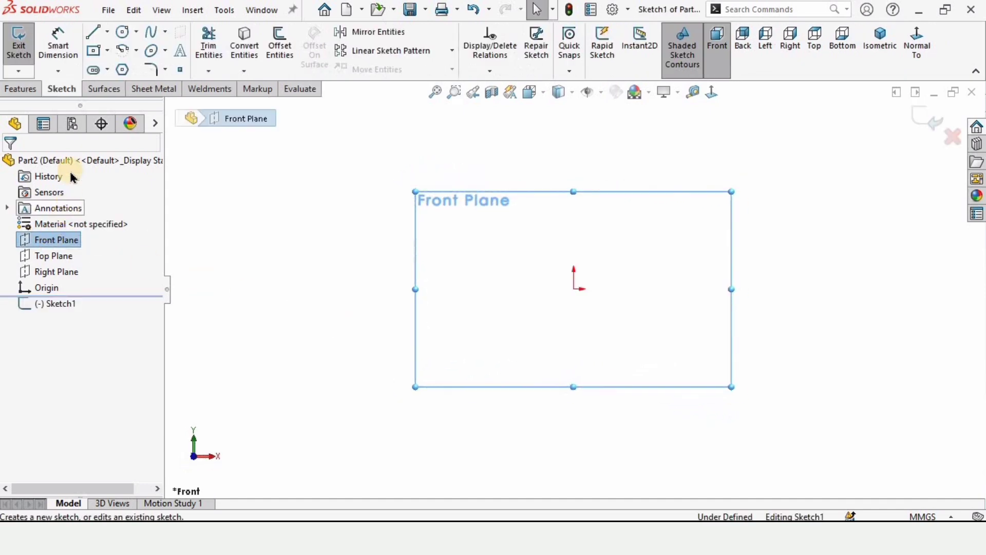
click(107, 33)
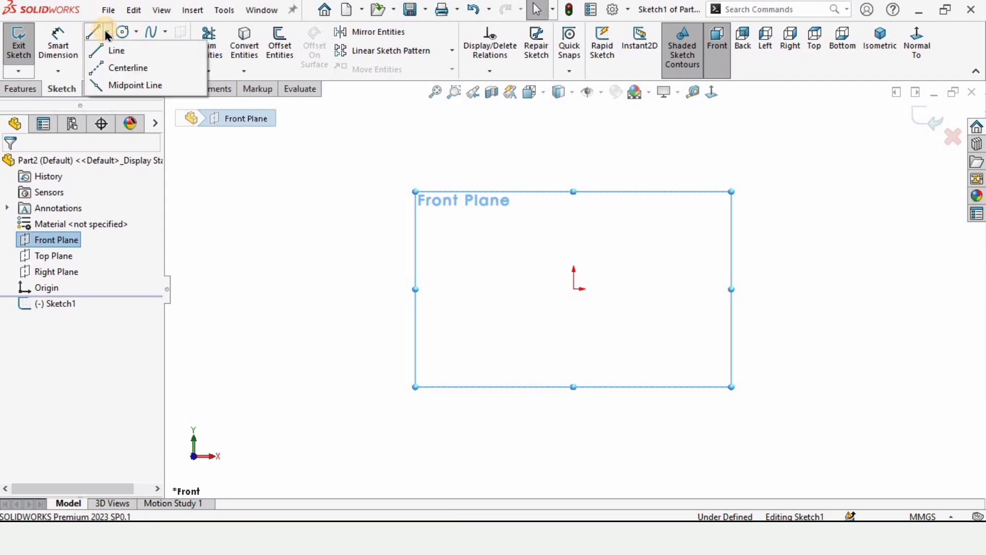
click(128, 87)
scroll(561, 286, down, 1)
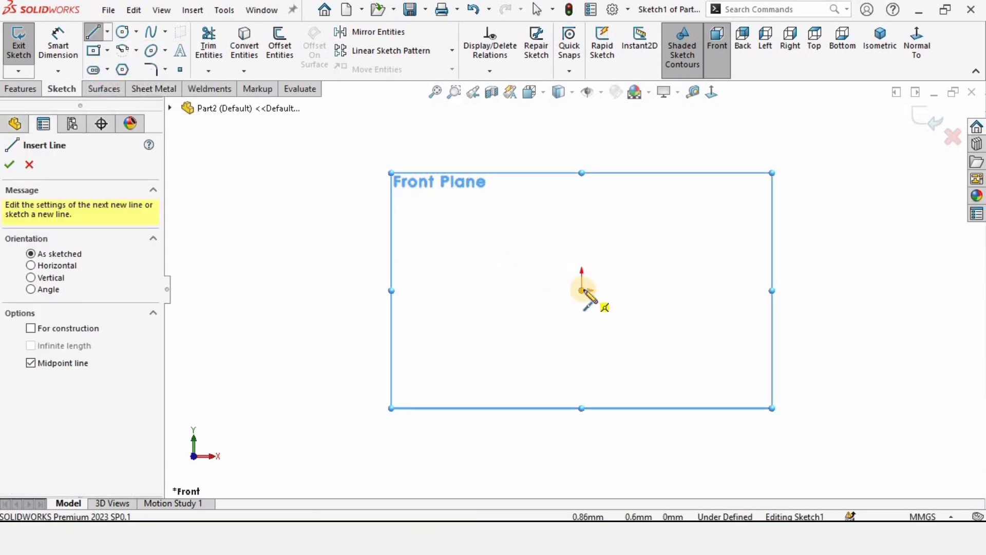
click(581, 290)
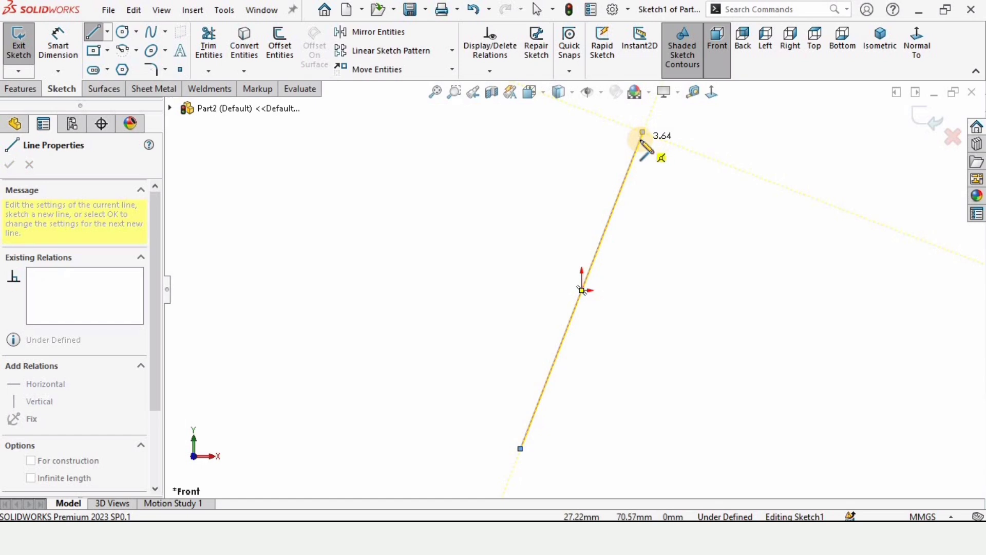
click(641, 132)
key(Escape)
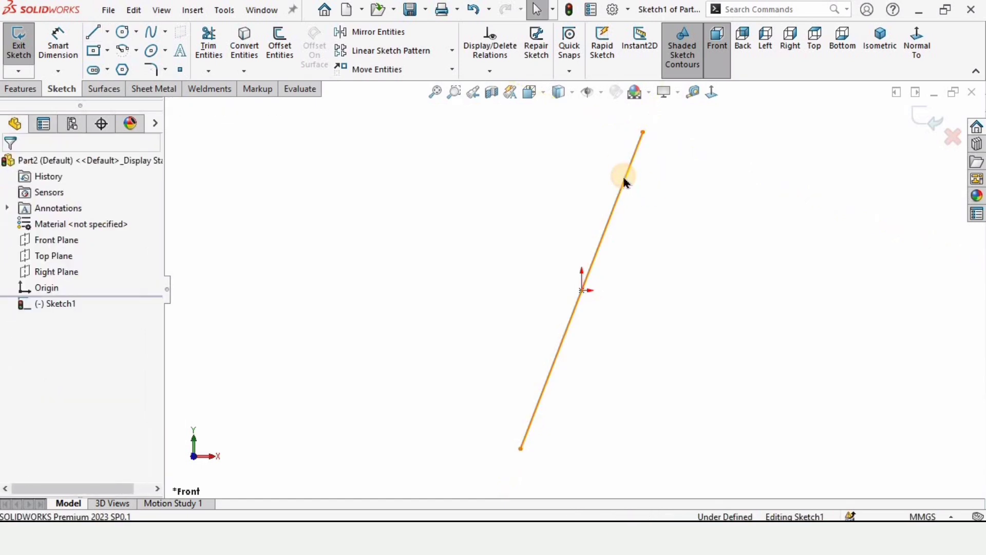
Step: Convert the sketched line to construction geometry and make it vertical
click(625, 181)
click(688, 134)
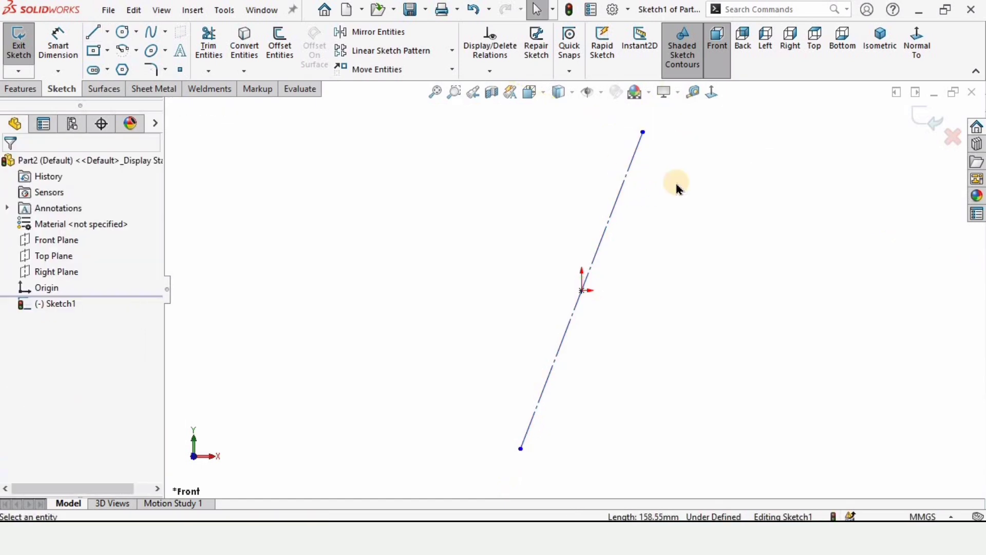
click(616, 202)
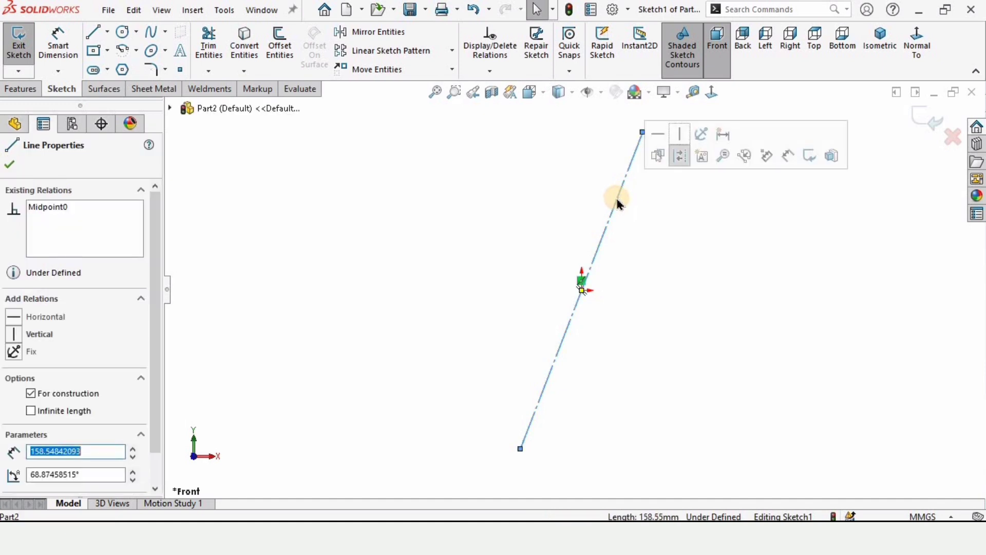
click(28, 337)
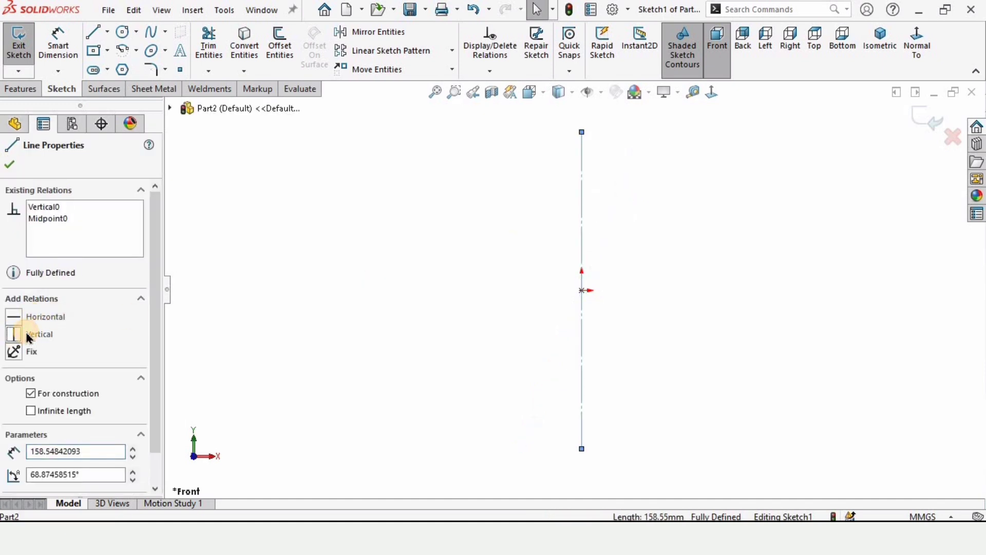
click(10, 166)
Step: Dimension the vertical construction line's length as 201.2 mm
scroll(596, 282, up, 2)
scroll(591, 231, down, 1)
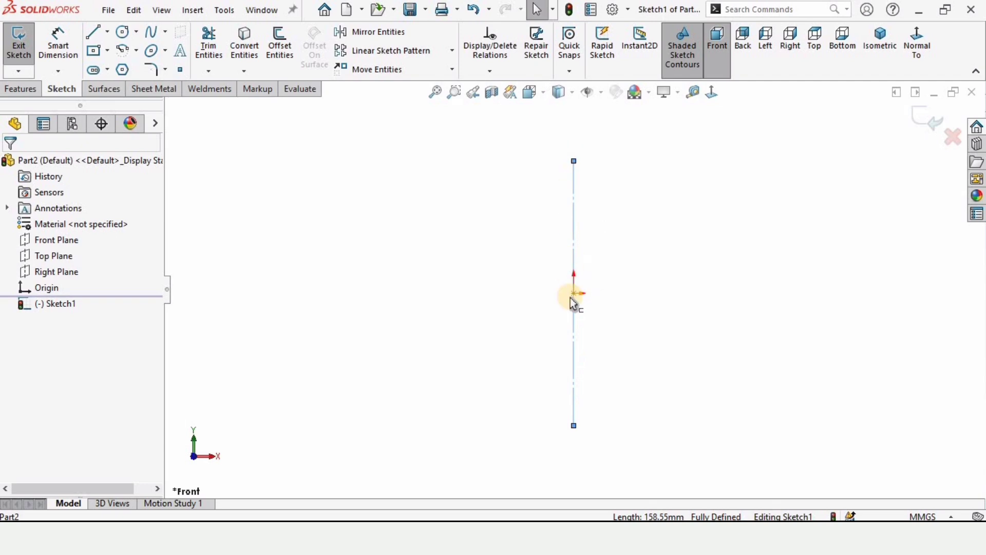
click(71, 57)
click(575, 248)
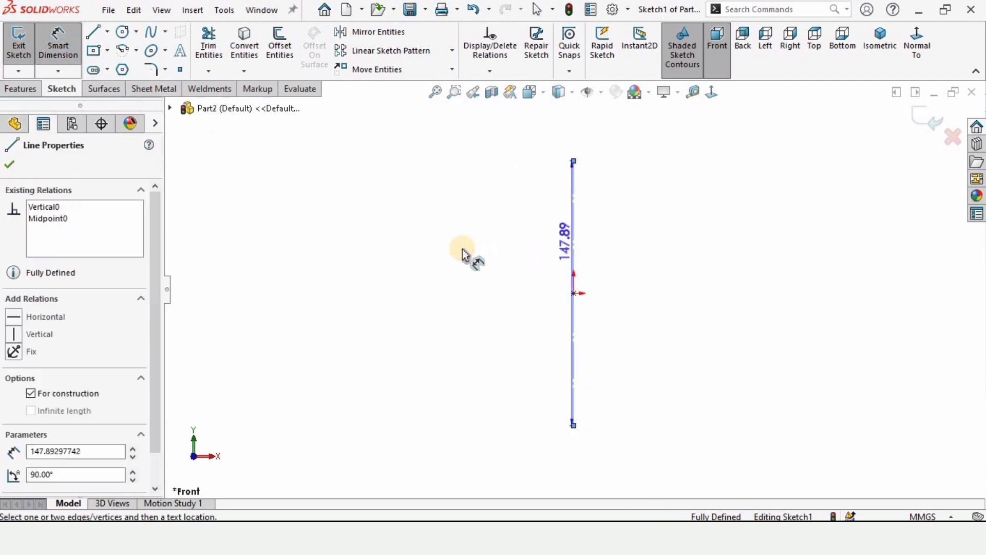
click(453, 248)
click(454, 248)
text(2)
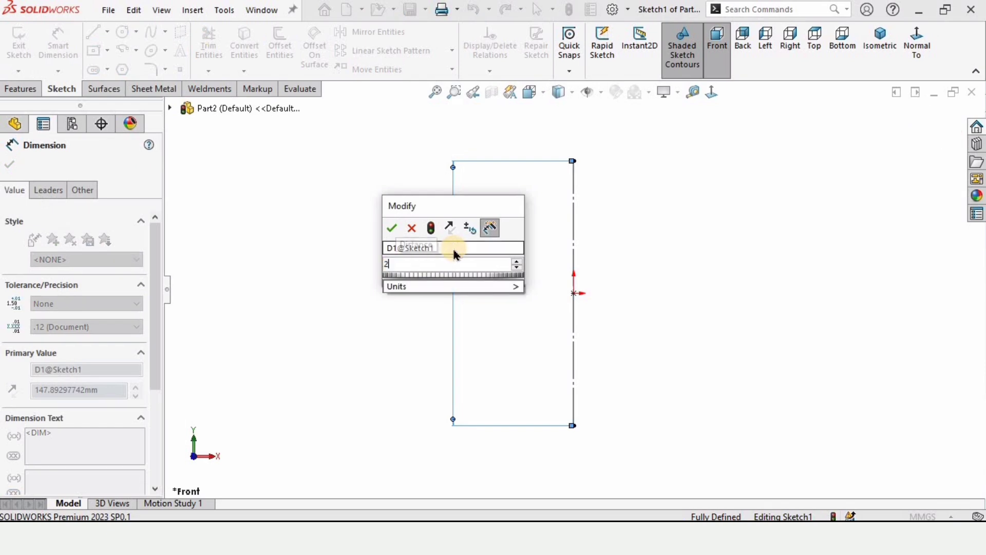
text(01.2)
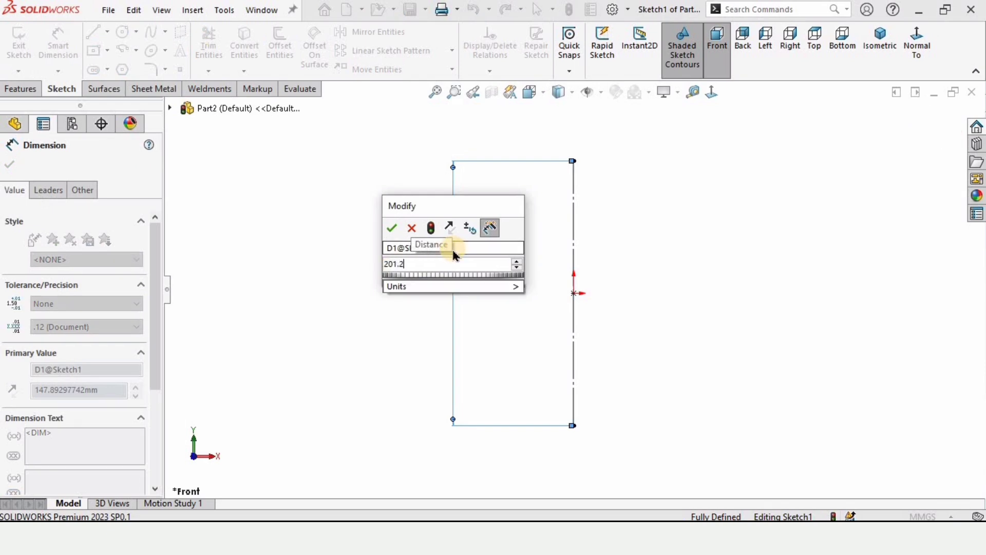
key(Return)
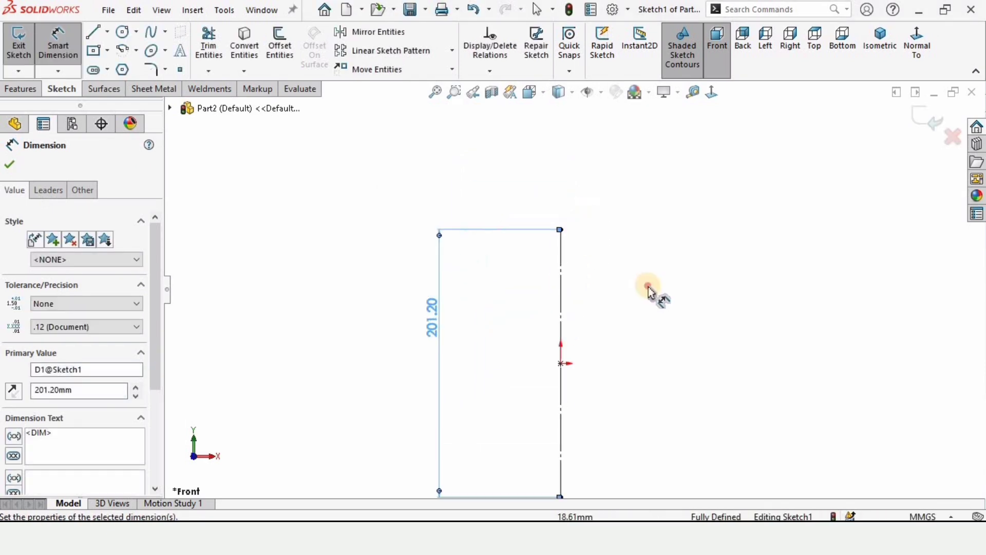
click(388, 164)
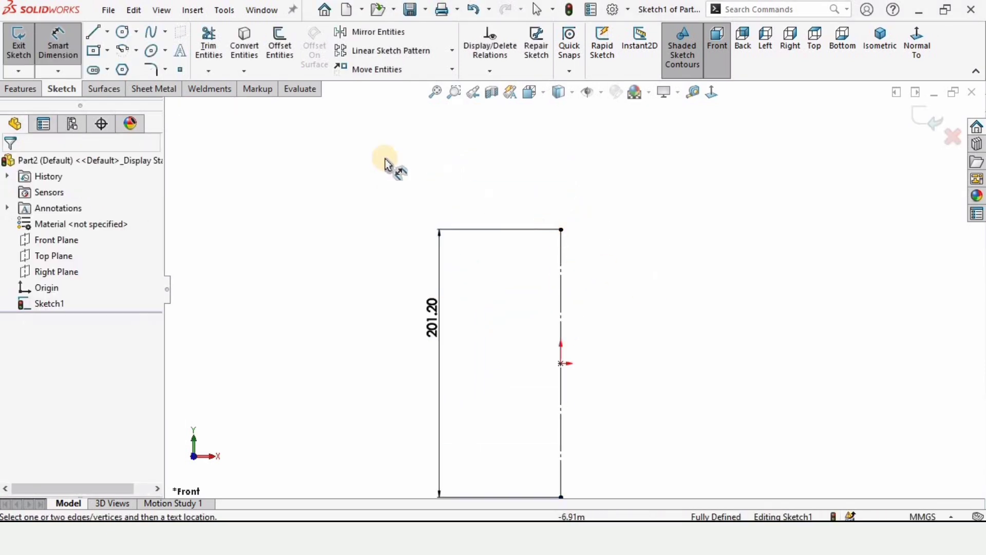
Step: Draw two concentric circles, about 58 mm and 99 mm in diameter, centred on the upper endpoint of the construction line
click(122, 32)
click(561, 229)
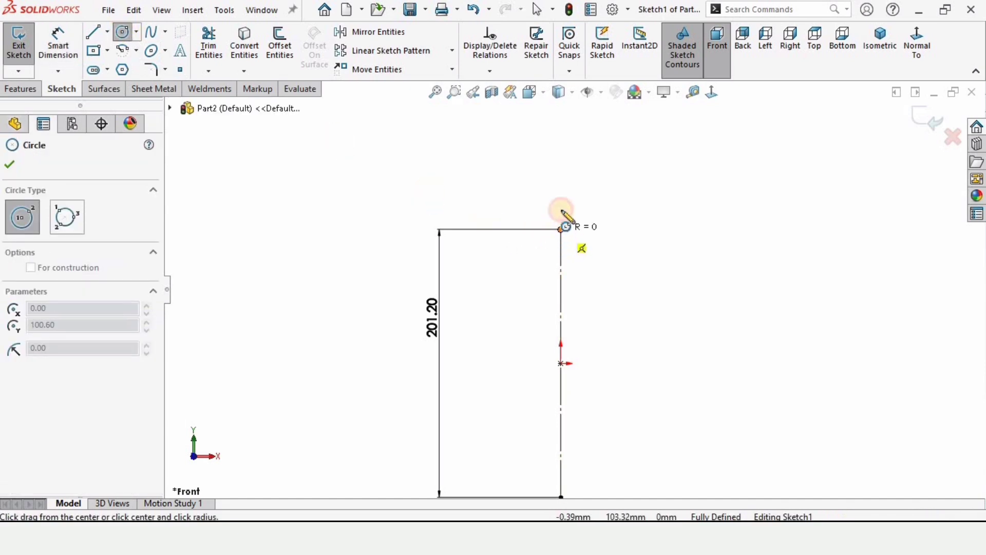
click(561, 191)
click(561, 229)
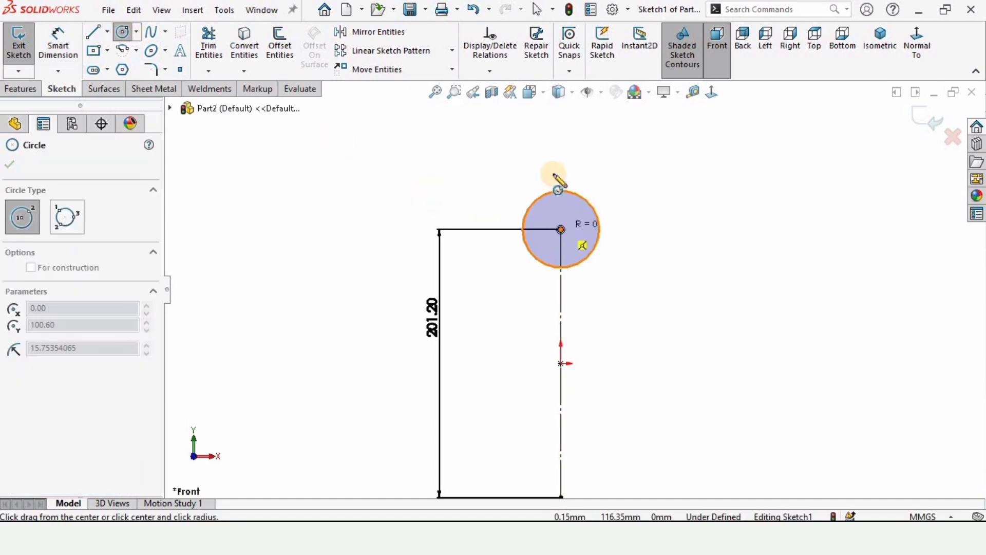
click(550, 166)
scroll(570, 411, up, 2)
scroll(567, 408, down, 2)
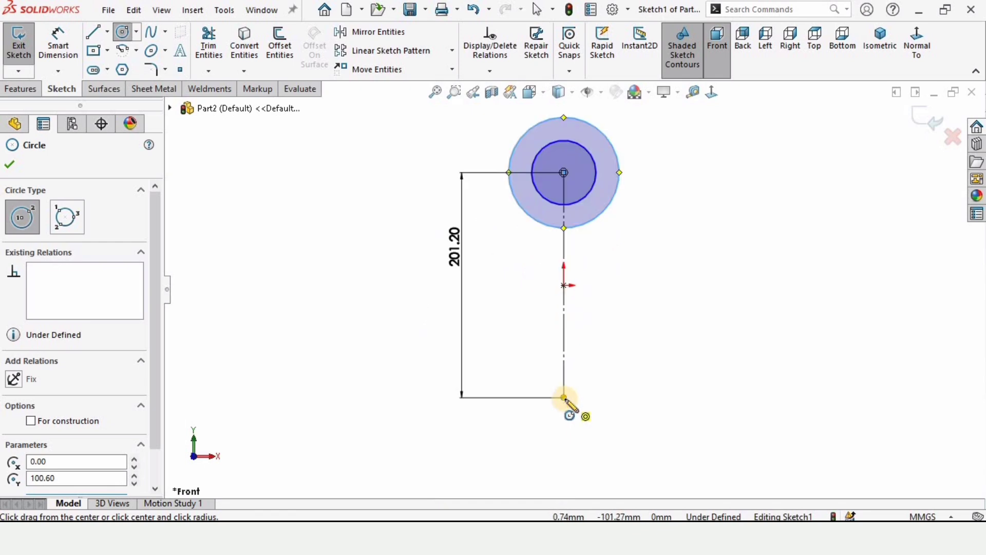
Step: Draw two concentric circles, about 64 mm and 114 mm in diameter, centred on the lower endpoint of the construction line
click(564, 397)
click(589, 371)
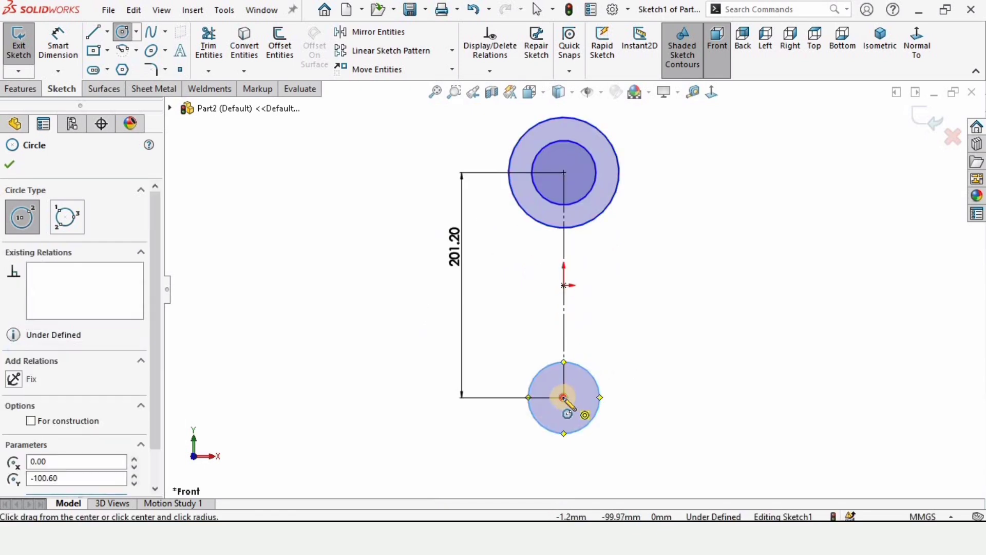
click(564, 397)
click(598, 347)
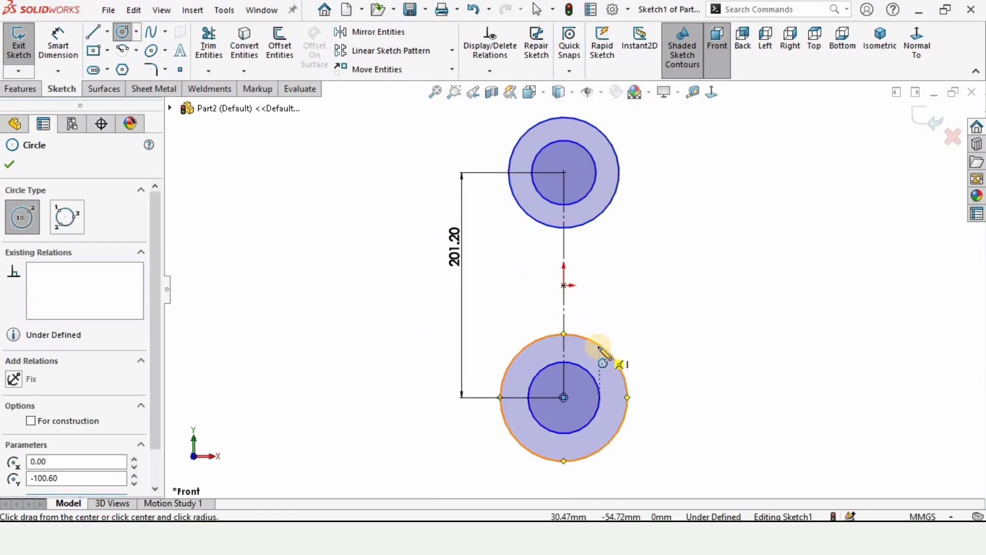
key(Escape)
Step: Dimension the inner circle at the upper endpoint to a 45 mm diameter
scroll(586, 310, up, 2)
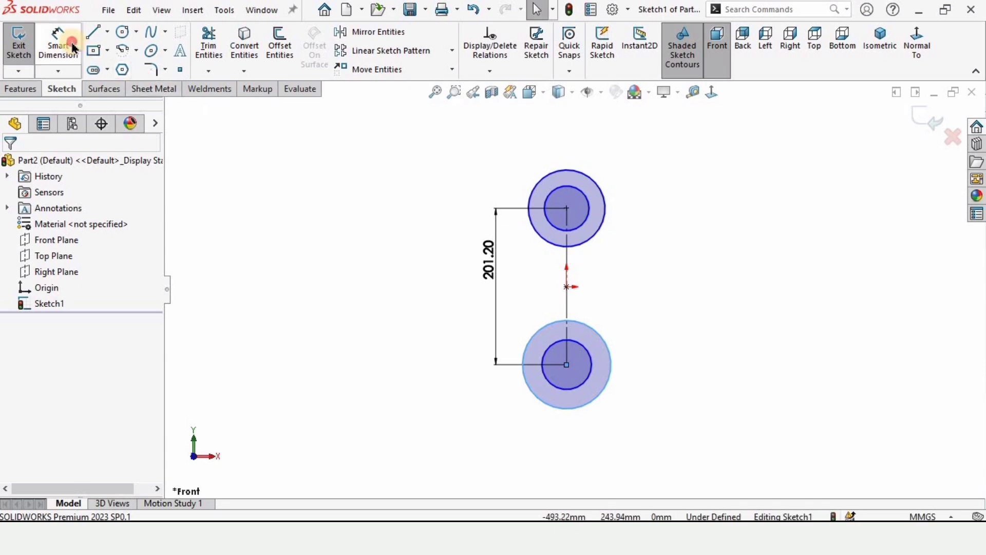
click(72, 48)
click(590, 208)
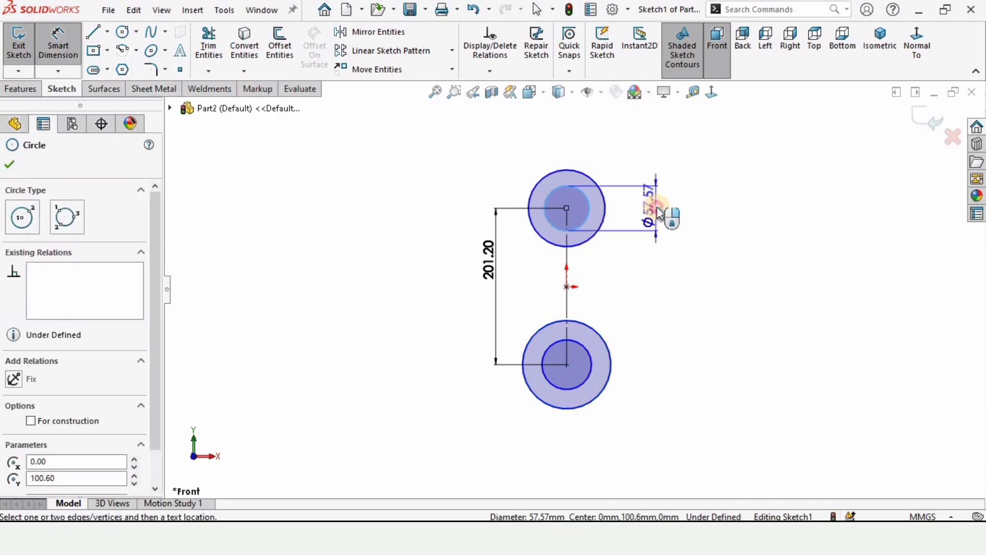
click(656, 208)
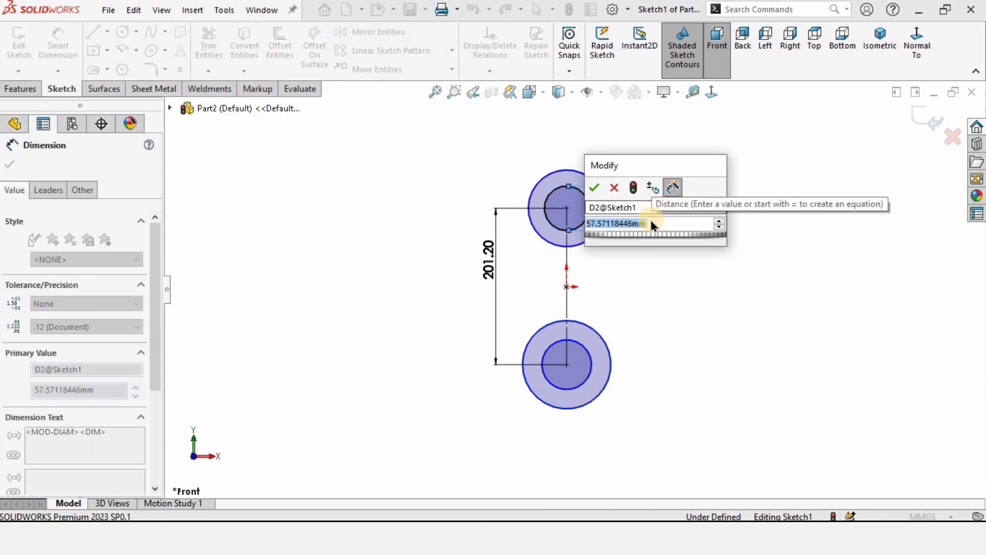
text(45)
key(Return)
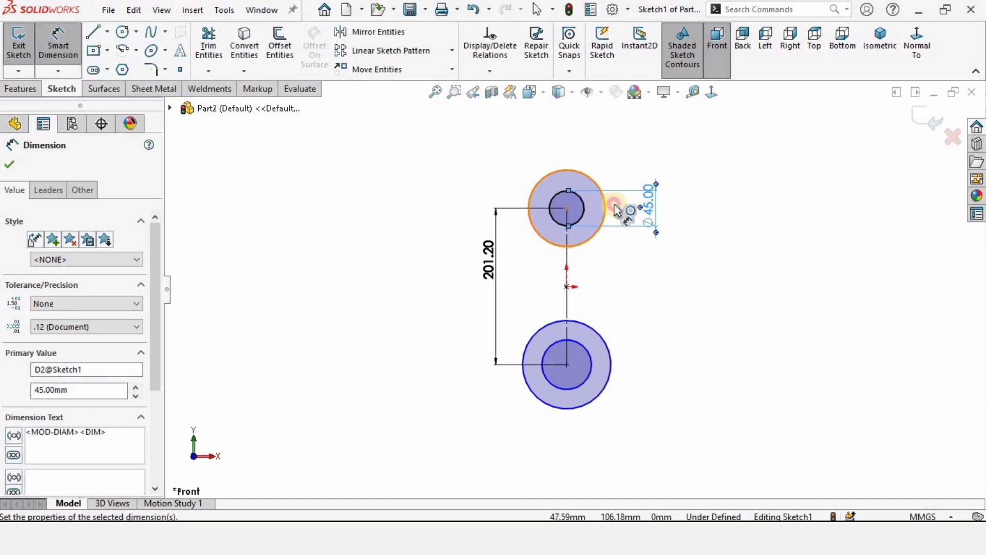
Step: Dimension the other, larger-drawn circle at the upper endpoint to a 38.8 mm diameter
click(616, 211)
click(627, 210)
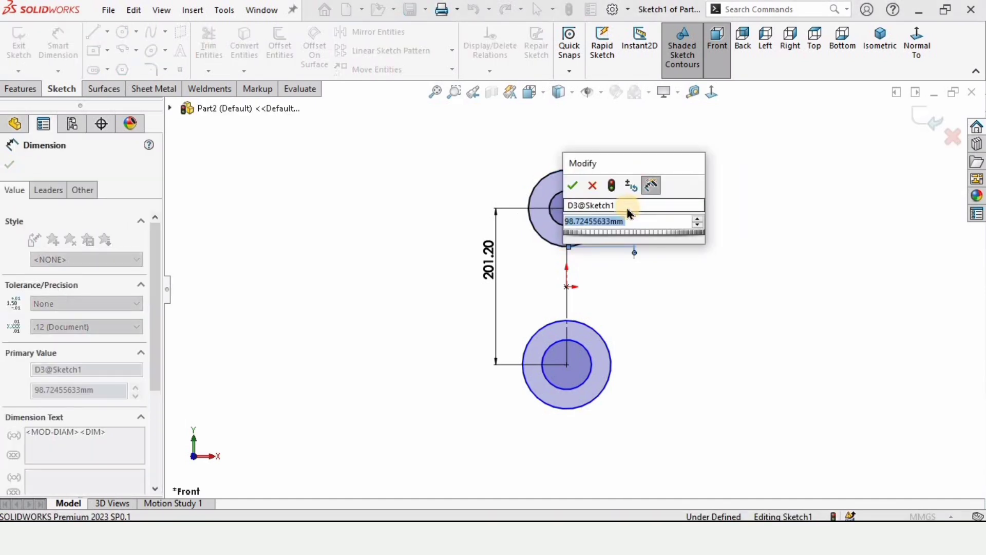
text(38.)
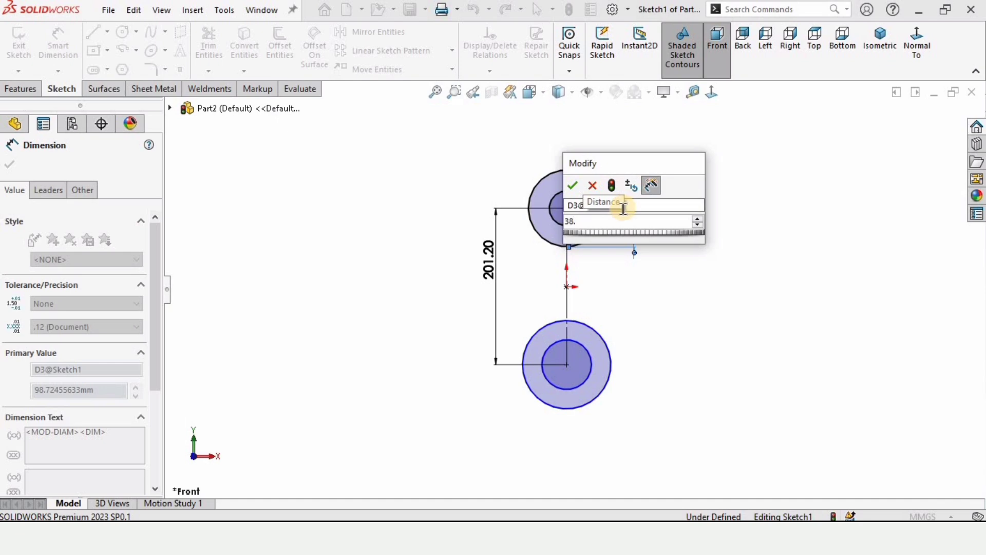
text(8)
key(Return)
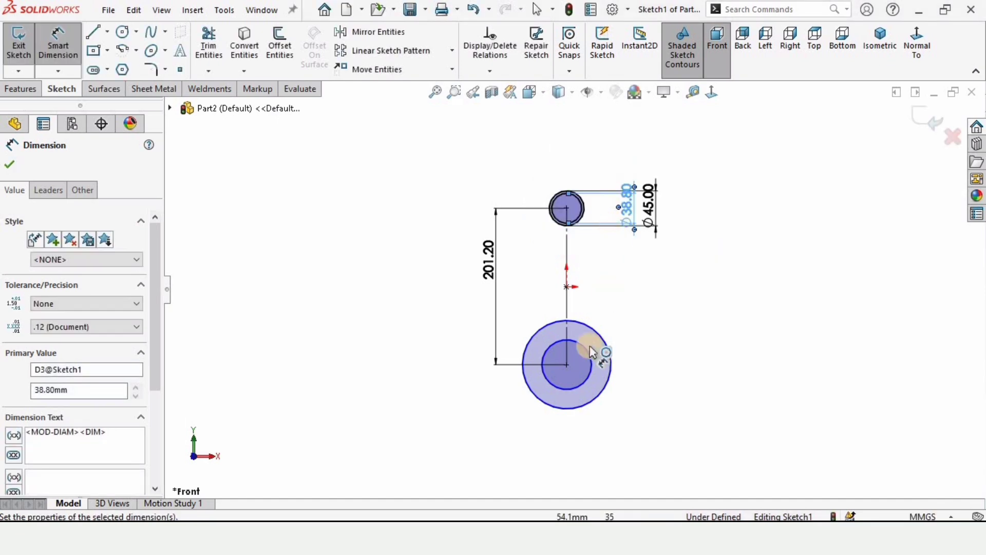
Step: Dimension the inner circle at the lower endpoint to a 57 mm diameter
scroll(570, 384, down, 2)
click(601, 345)
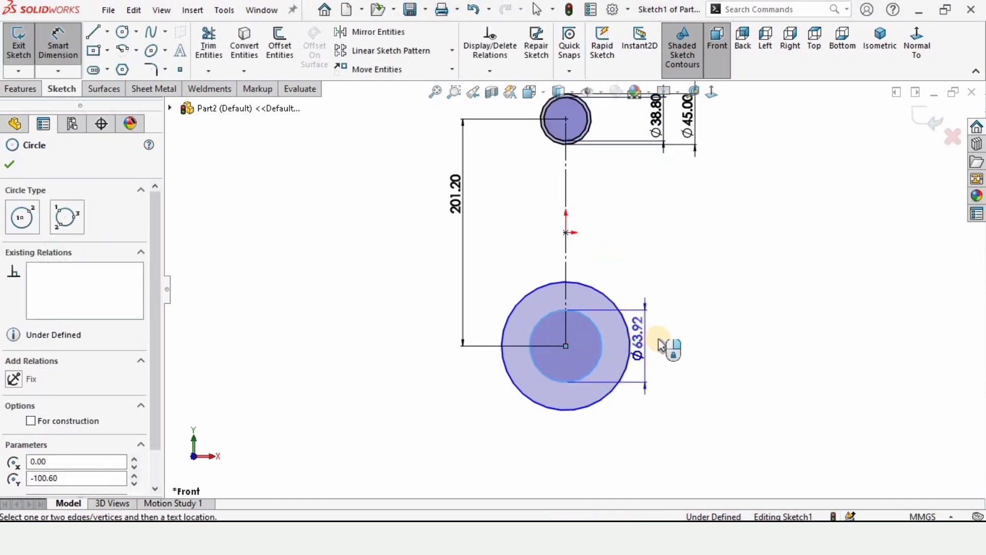
click(661, 344)
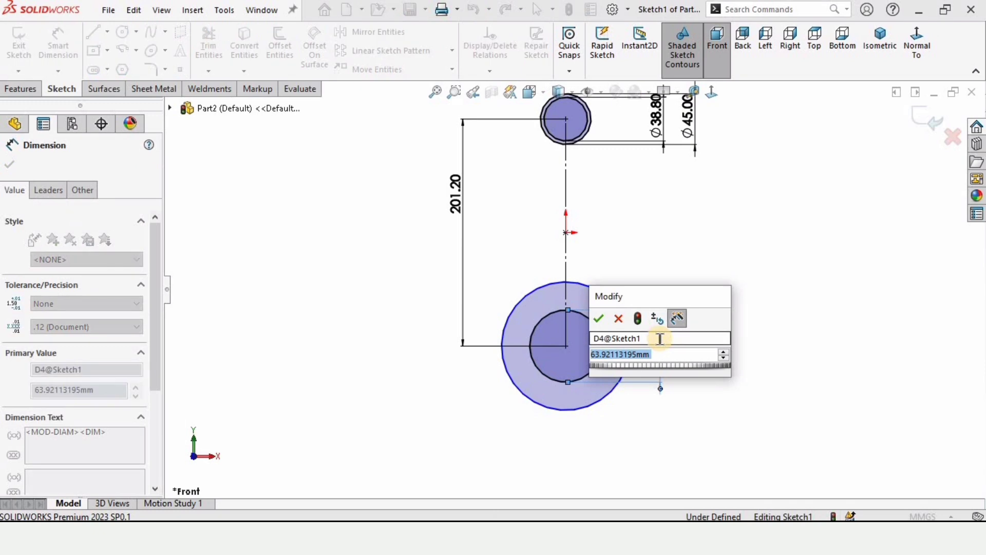
text(57)
key(Return)
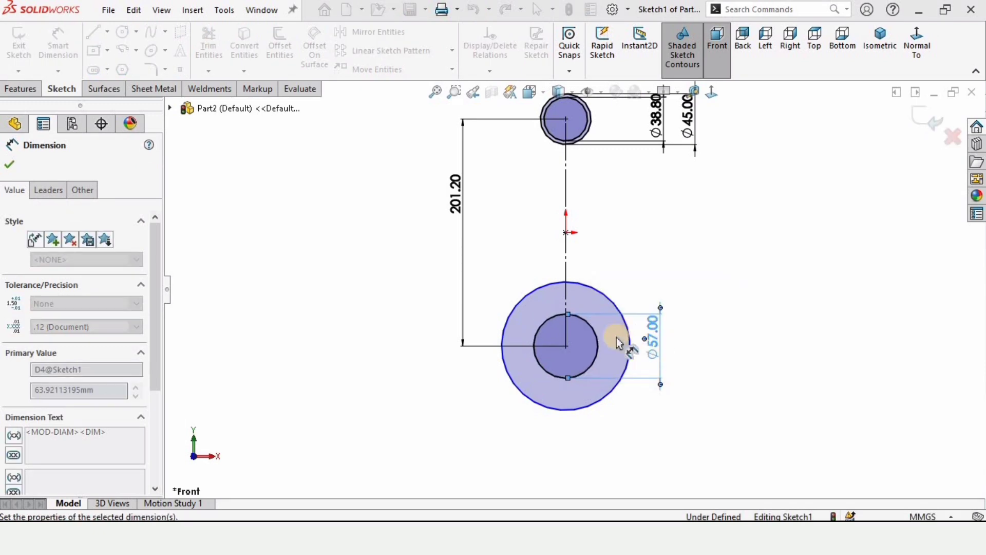
Step: Dimension the outer circle at the lower endpoint to a 72 mm diameter
click(609, 296)
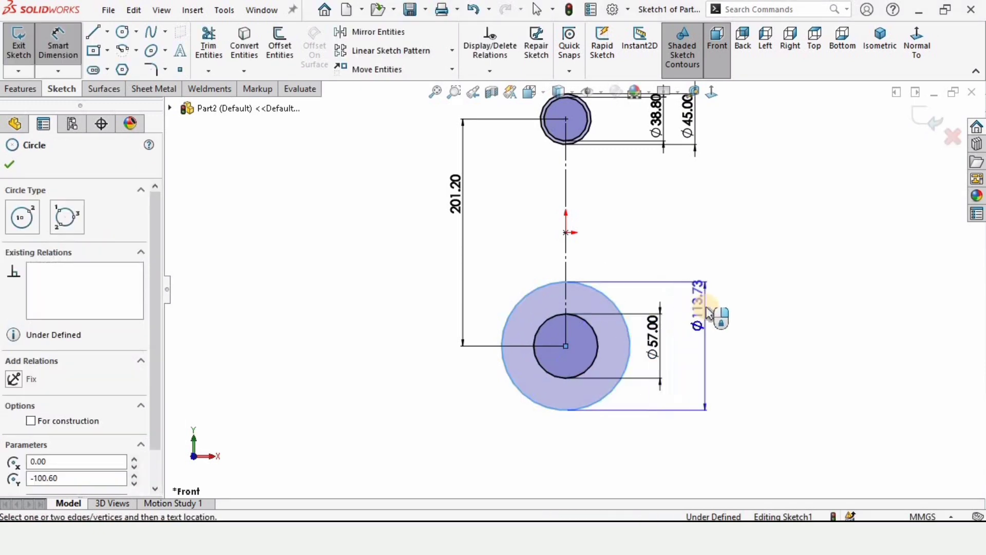
click(708, 313)
text(72)
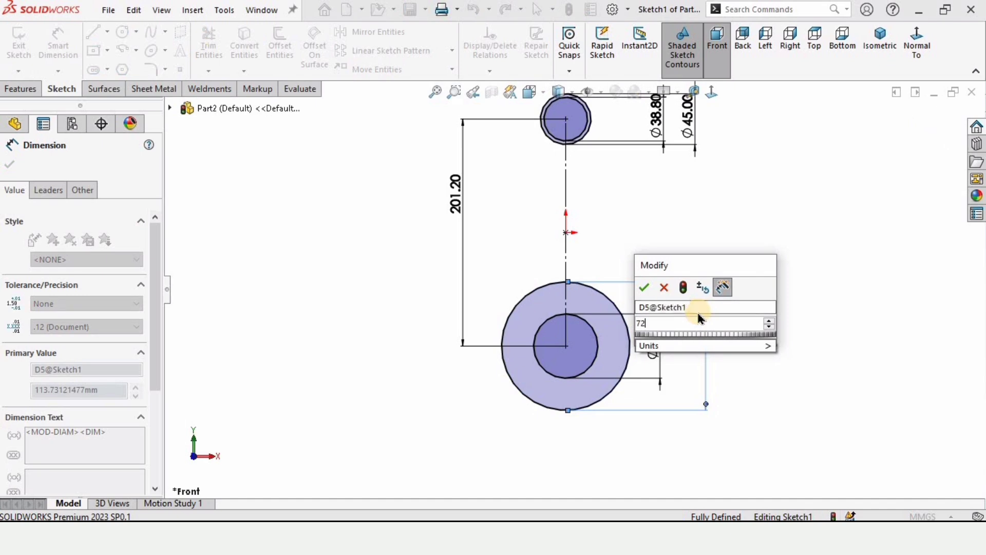
key(Return)
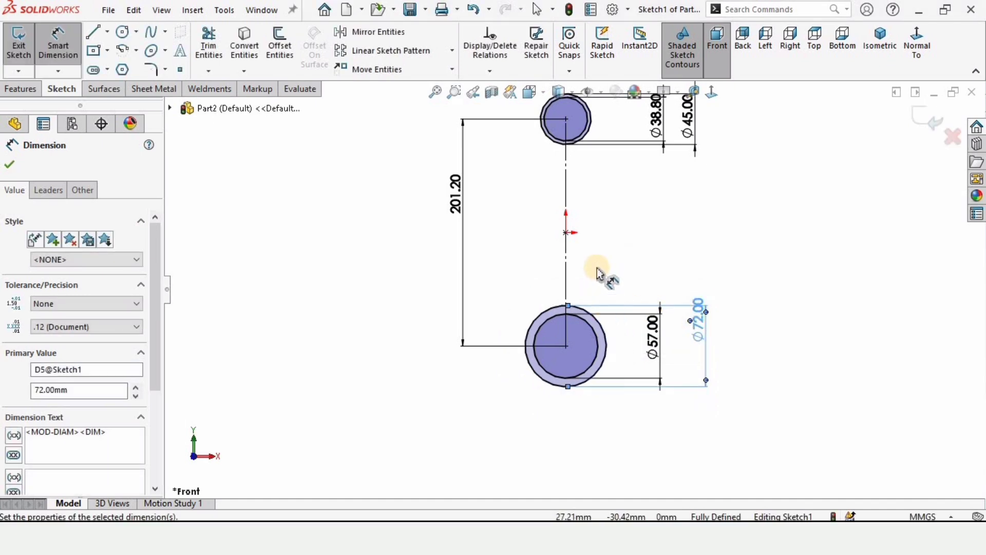
click(412, 261)
scroll(615, 187, up, 1)
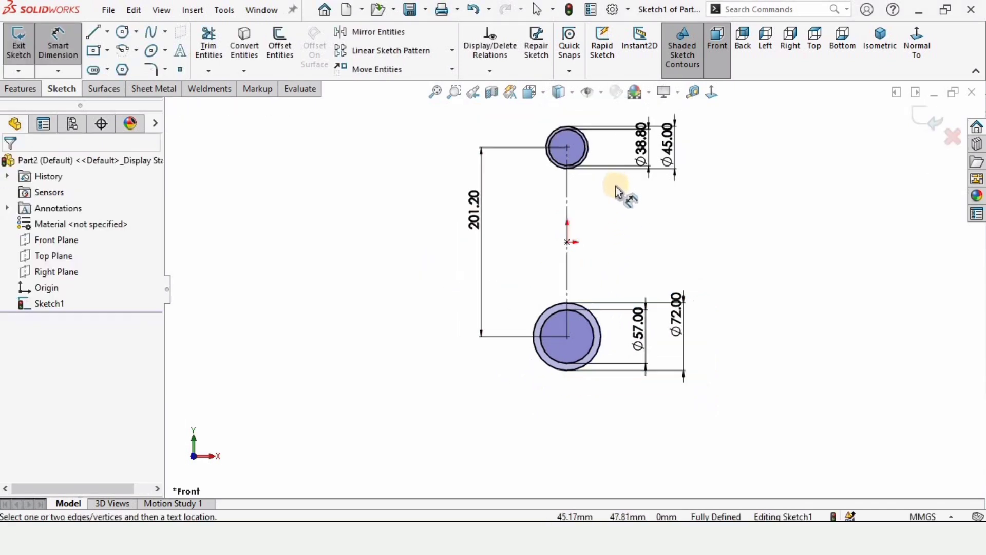
scroll(614, 188, down, 1)
scroll(589, 203, down, 3)
key(Escape)
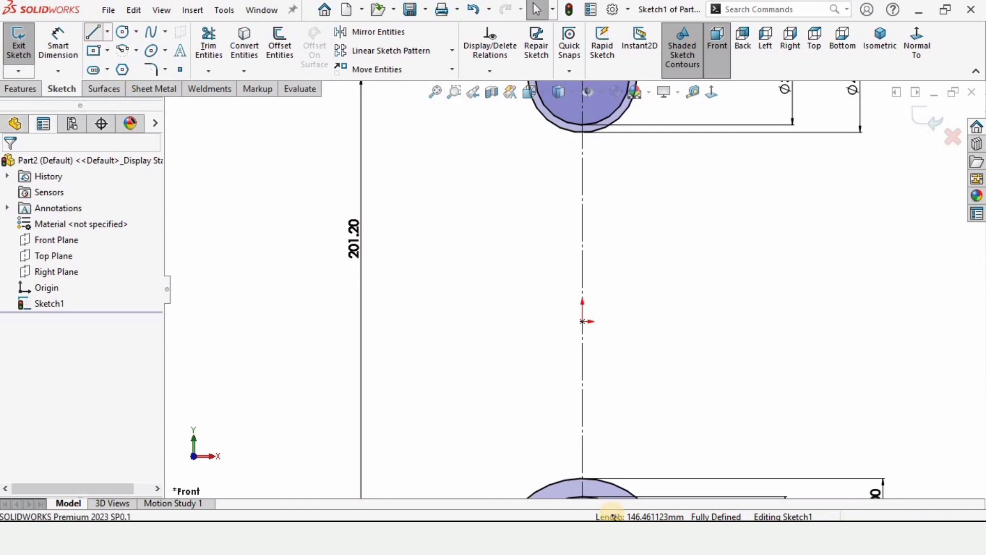
click(94, 34)
scroll(578, 462, down, 2)
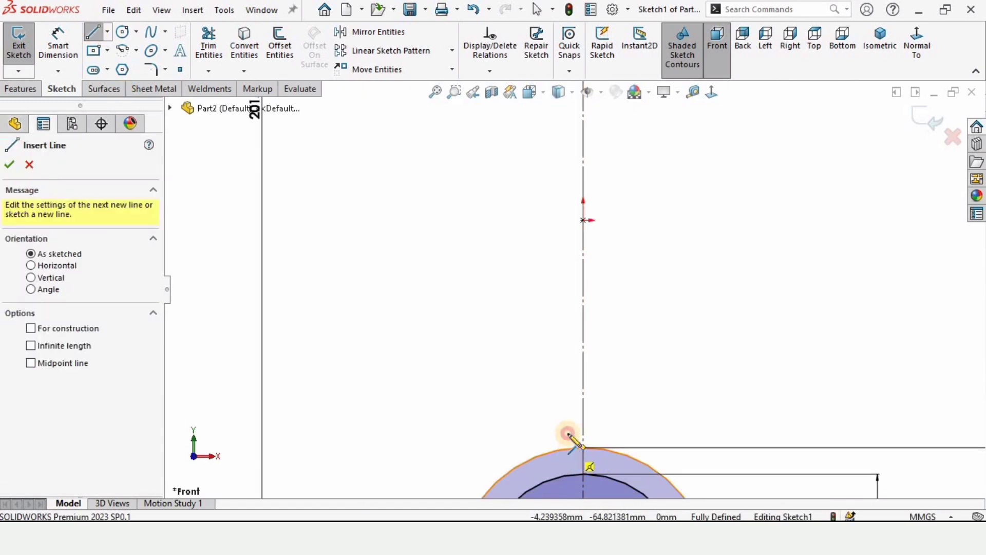
click(568, 433)
scroll(570, 287, up, 3)
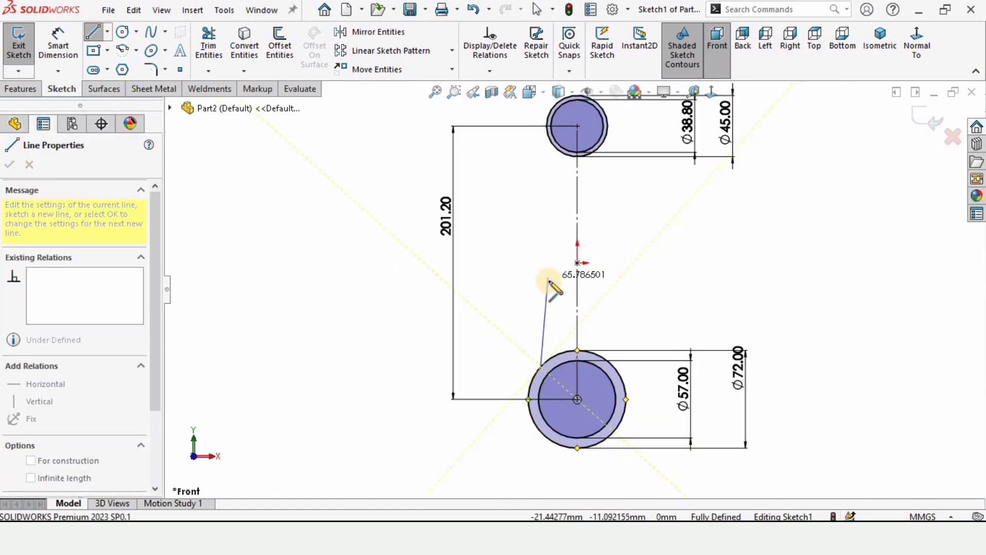
scroll(535, 328, down, 5)
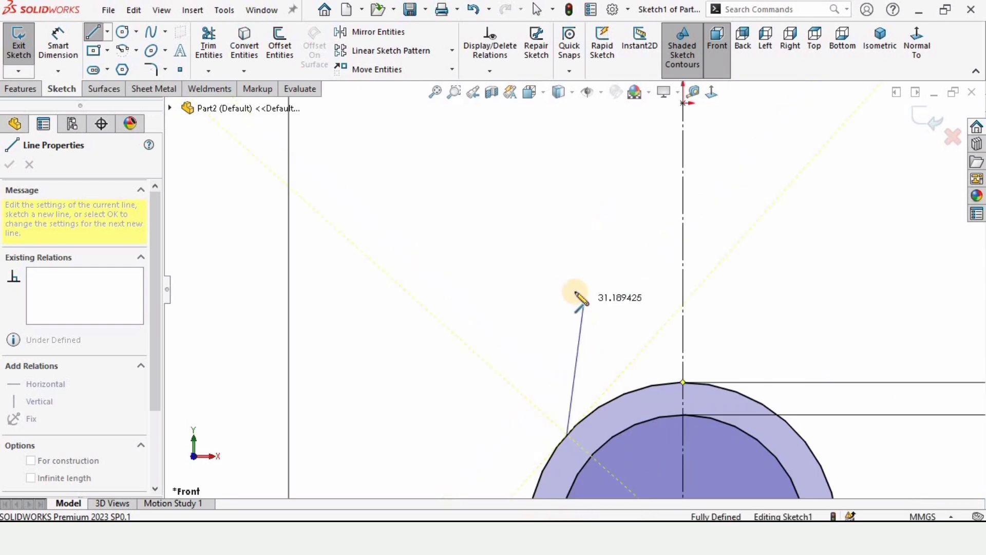
scroll(562, 288, up, 3)
key(Escape)
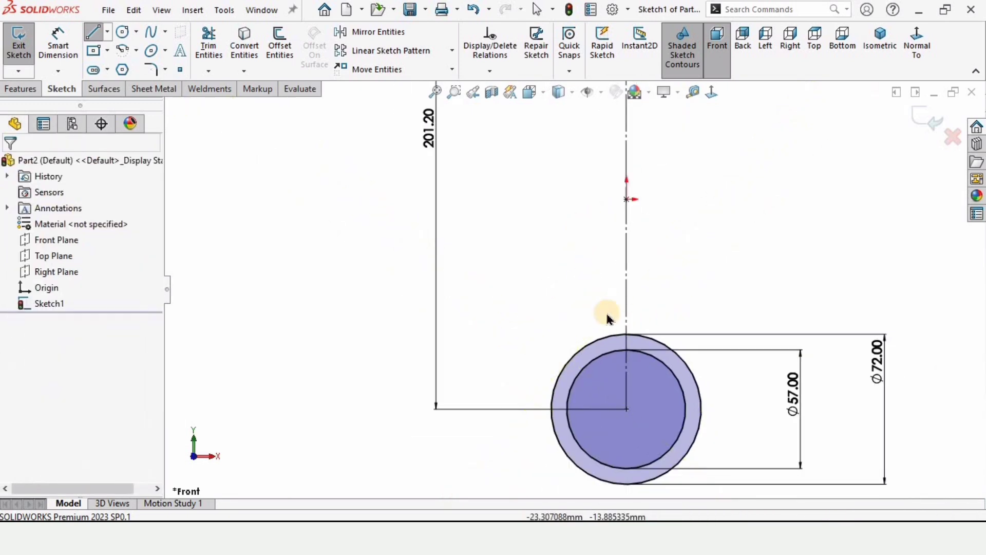
scroll(621, 339, down, 2)
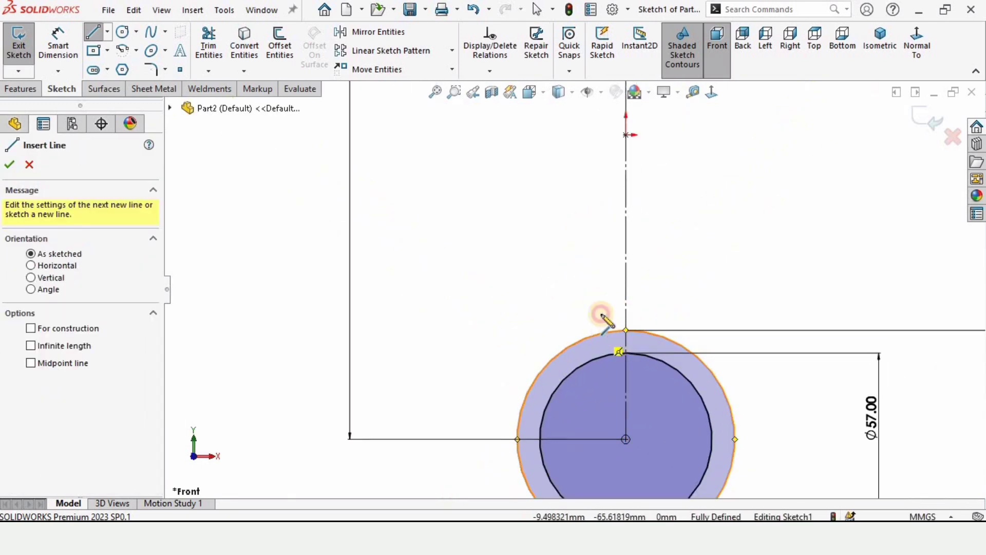
click(517, 439)
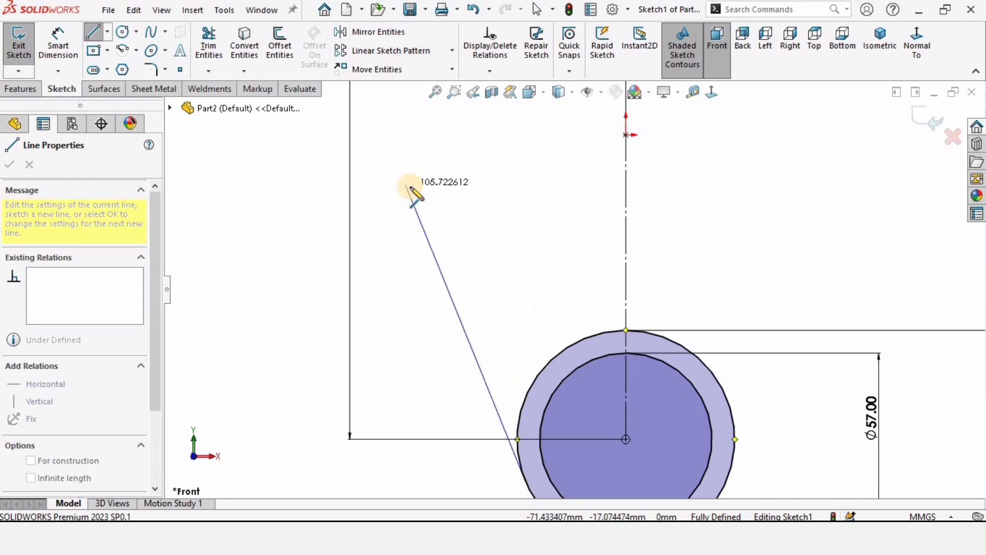
key(Escape)
Step: Sketch a slanted line about 138 mm long beside the centerline, from just below the upper circles to just above the lower circles
scroll(565, 272, up, 7)
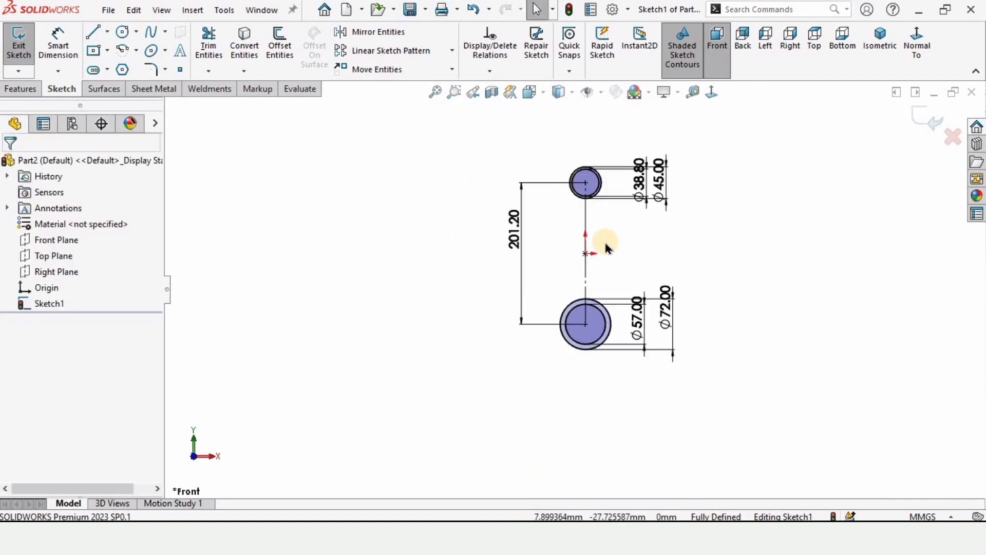
scroll(601, 205, down, 3)
key(l)
scroll(572, 215, down, 3)
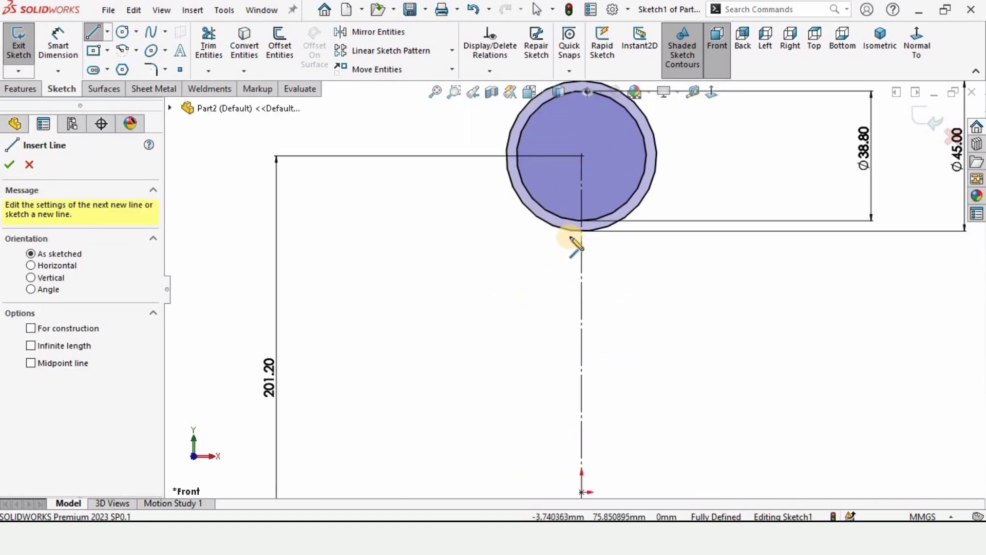
click(570, 237)
scroll(542, 308, up, 4)
scroll(555, 415, down, 2)
scroll(564, 451, up, 3)
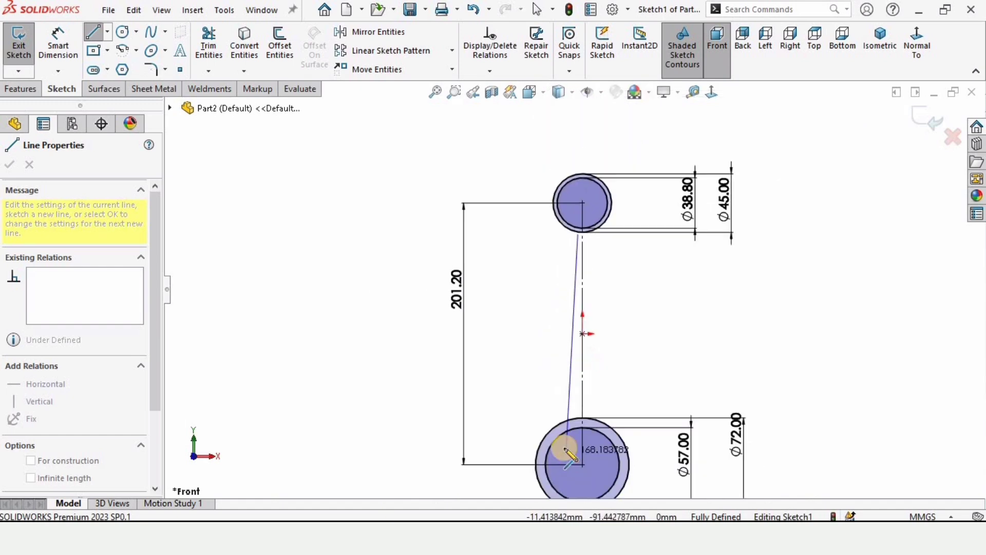
scroll(565, 451, down, 2)
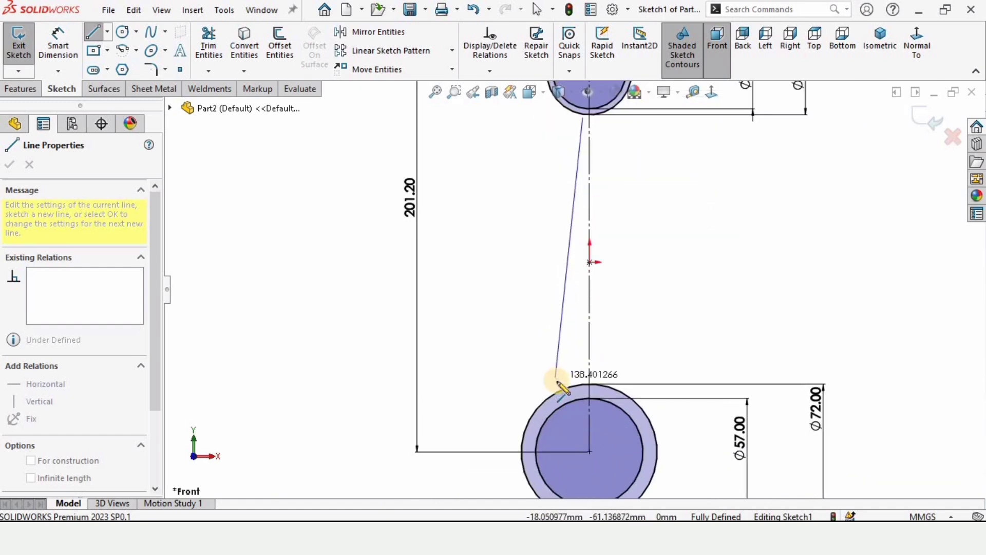
click(557, 380)
key(Escape)
Step: Make the slanted line's upper endpoint coincident with the 45 mm circle
scroll(555, 149, down, 3)
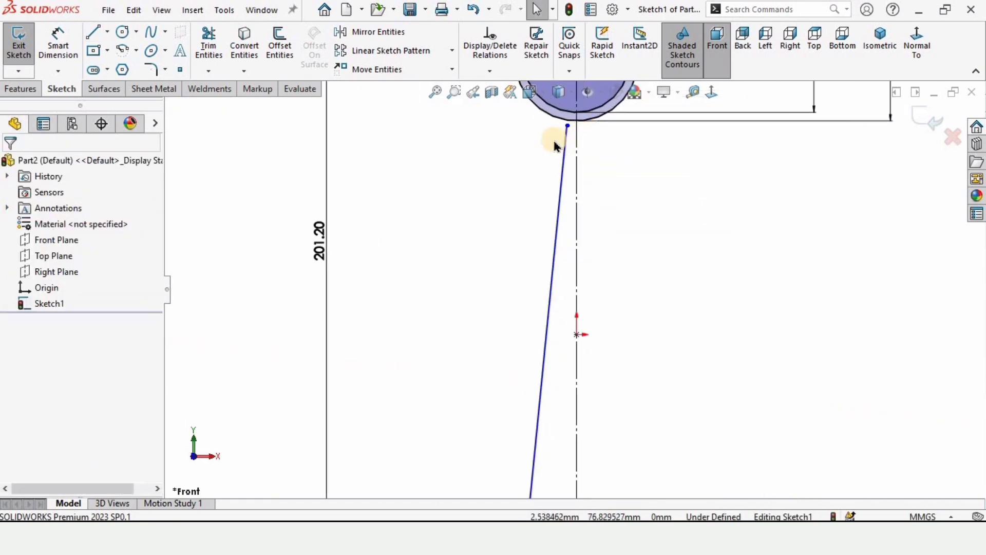
click(554, 150)
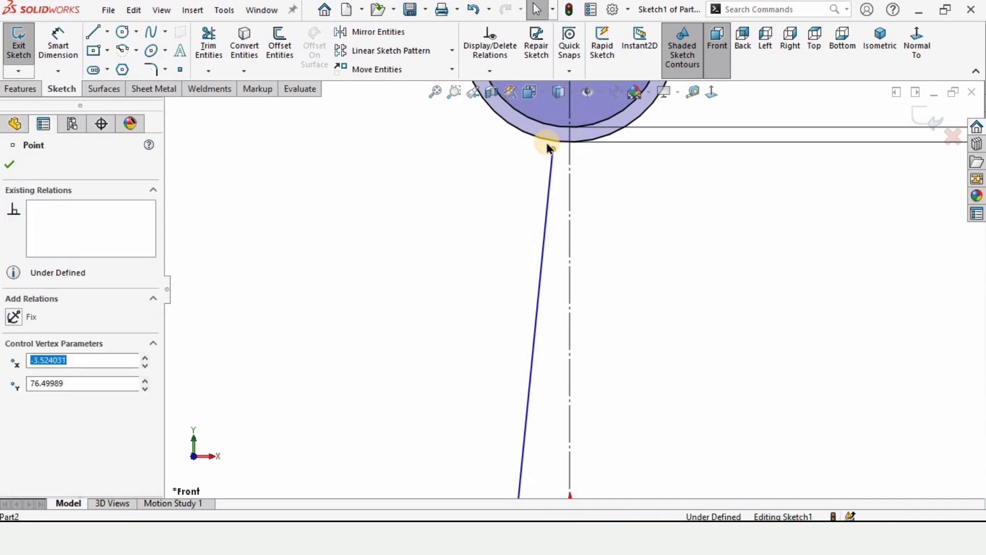
click(546, 138)
ctrl+click(551, 149)
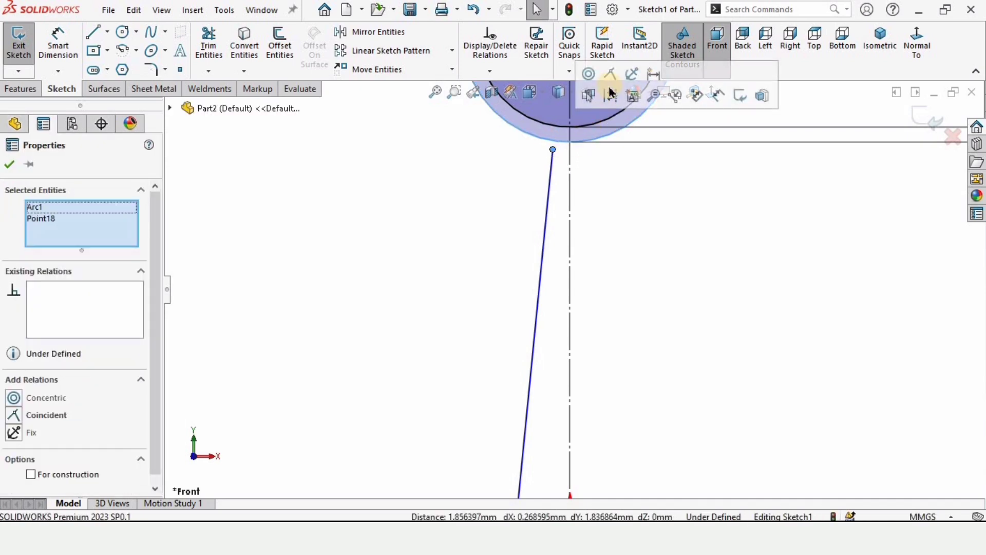
click(615, 77)
scroll(568, 414, up, 5)
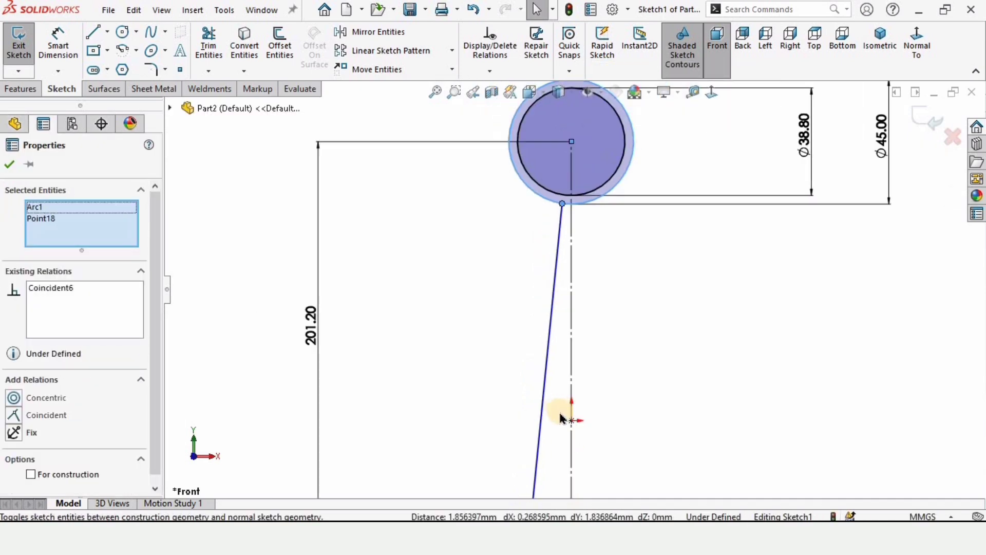
Step: Make the slanted line's lower endpoint coincident with the 72 mm circle
scroll(563, 436, down, 4)
scroll(549, 400, down, 3)
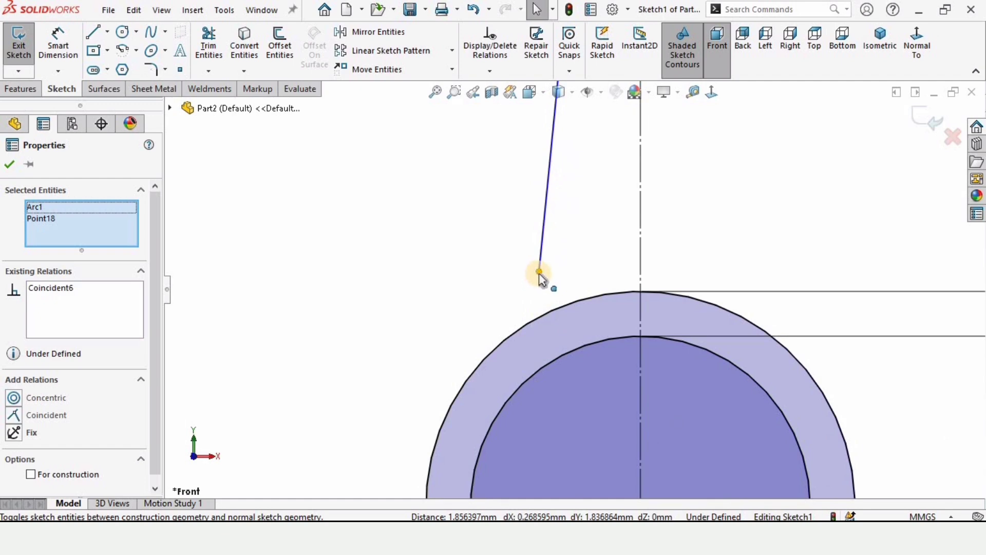
click(539, 271)
click(537, 317)
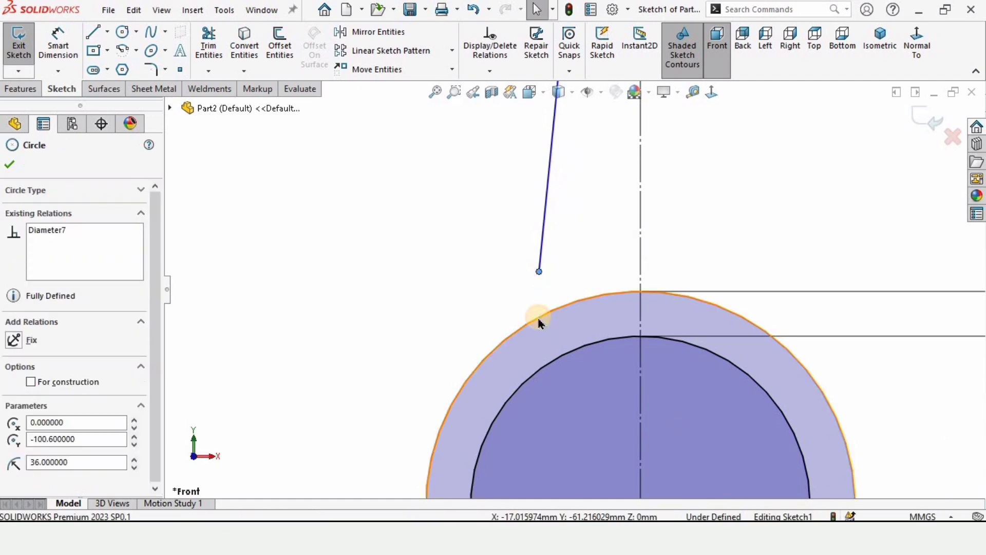
ctrl+click(538, 317)
click(602, 252)
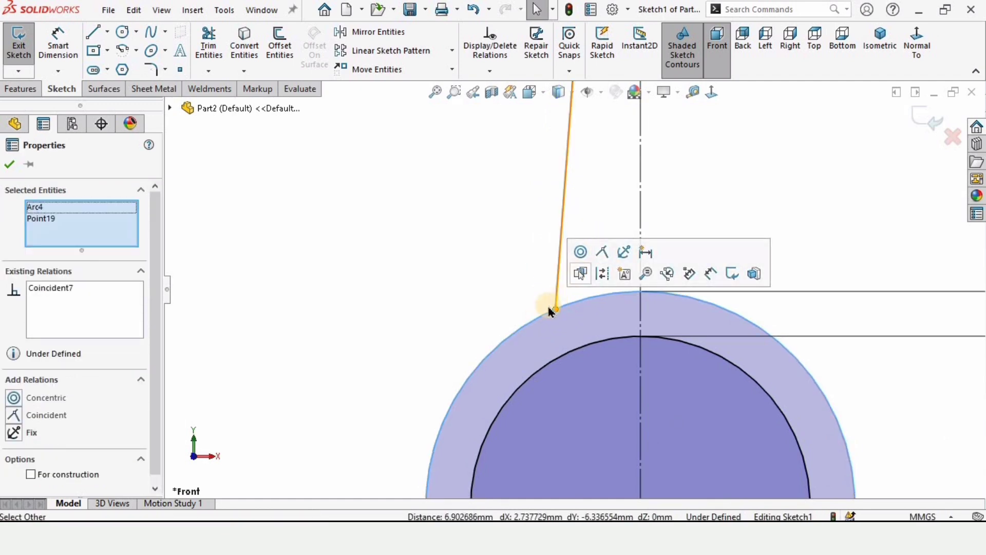
scroll(583, 221, up, 5)
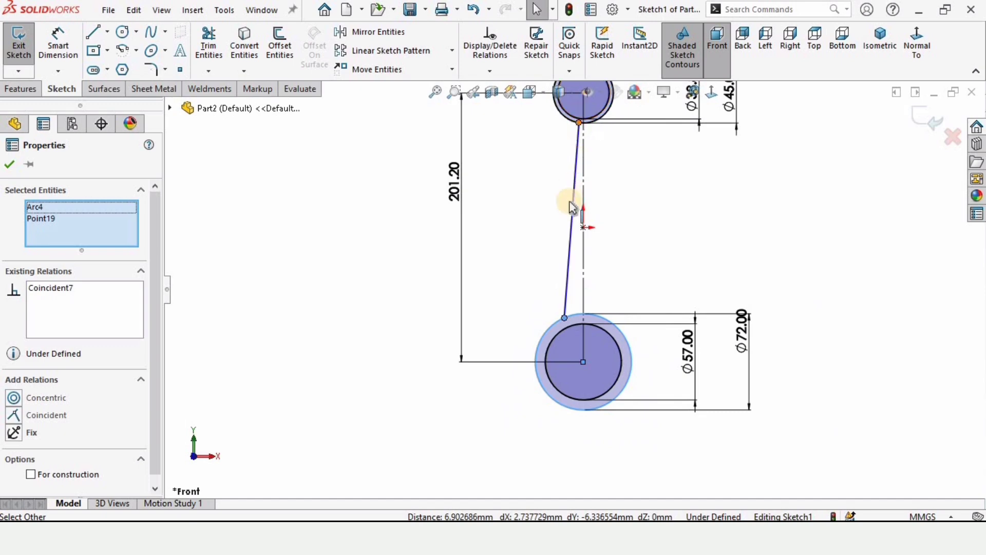
click(627, 155)
Step: Mirror the slanted line about the vertical centerline, keeping the original as a copy
scroll(627, 157, down, 4)
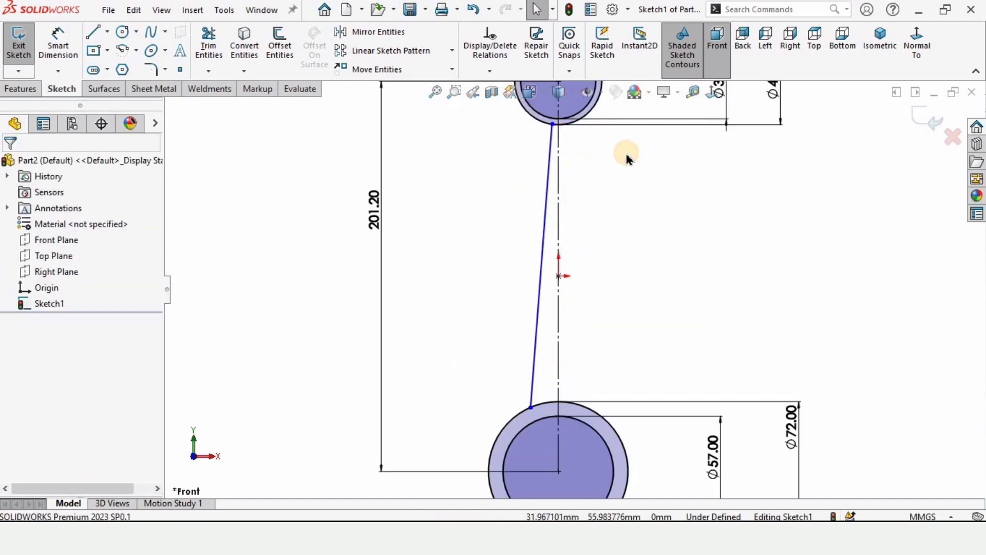
click(397, 33)
click(547, 213)
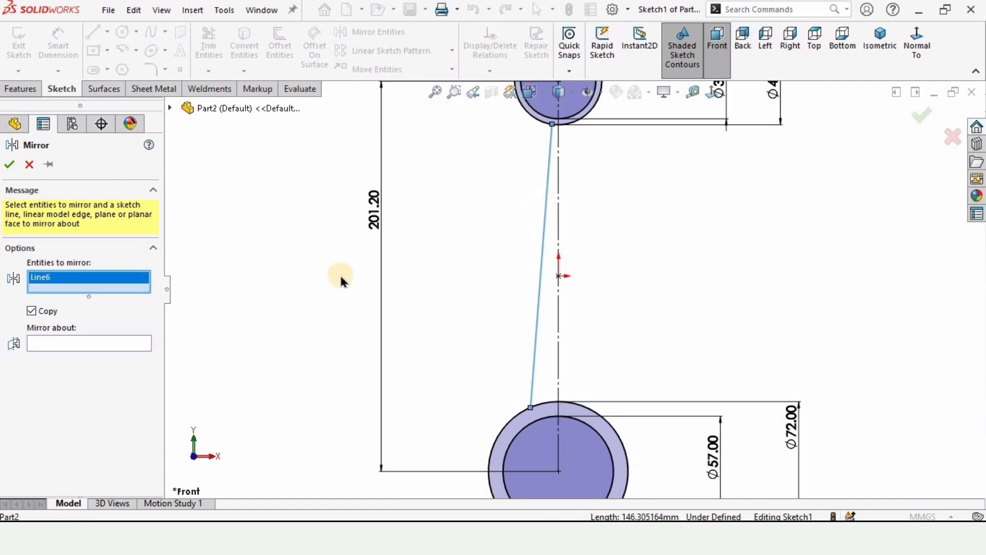
click(67, 343)
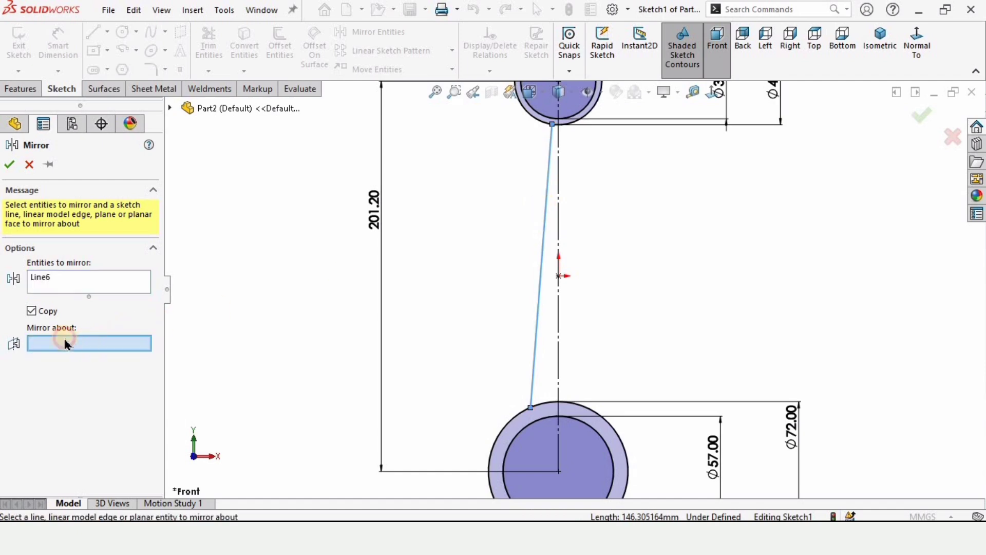
click(558, 211)
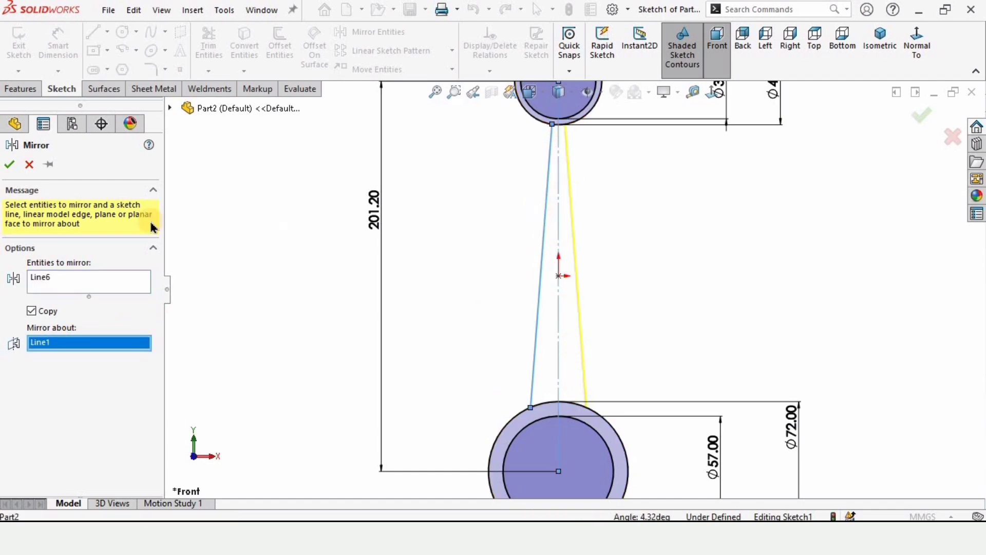
key(Return)
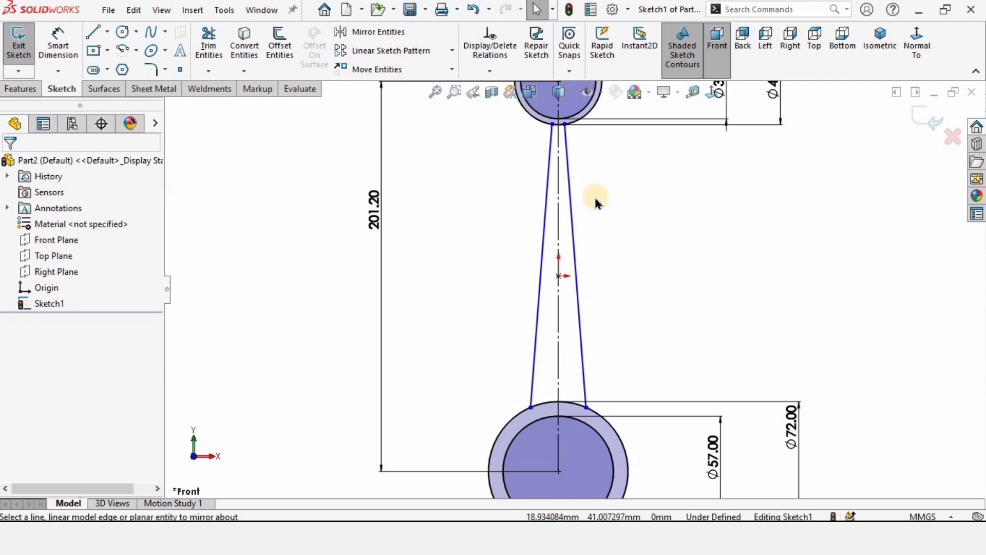
Step: Dimension the angle between the slanted line and its mirrored copy to 6 degrees
click(71, 45)
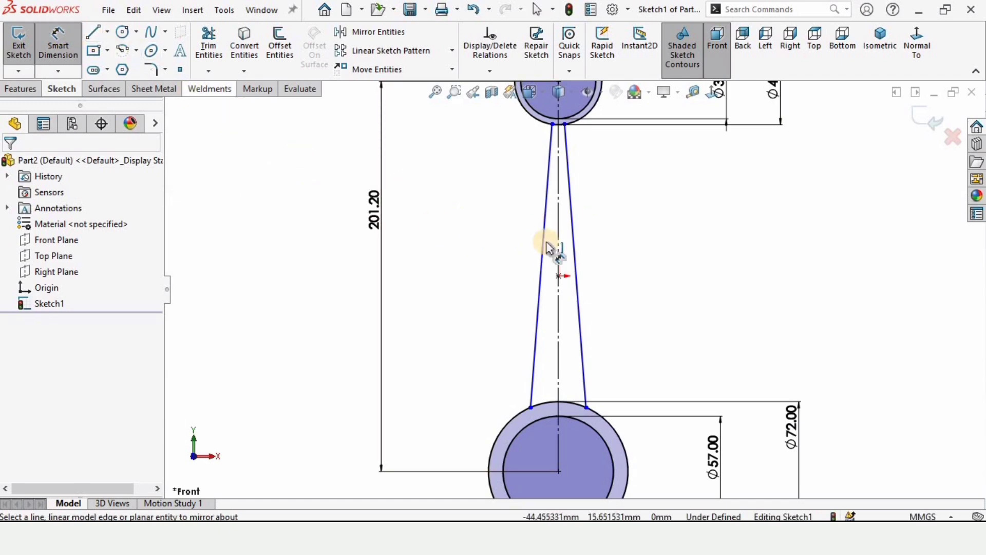
click(573, 239)
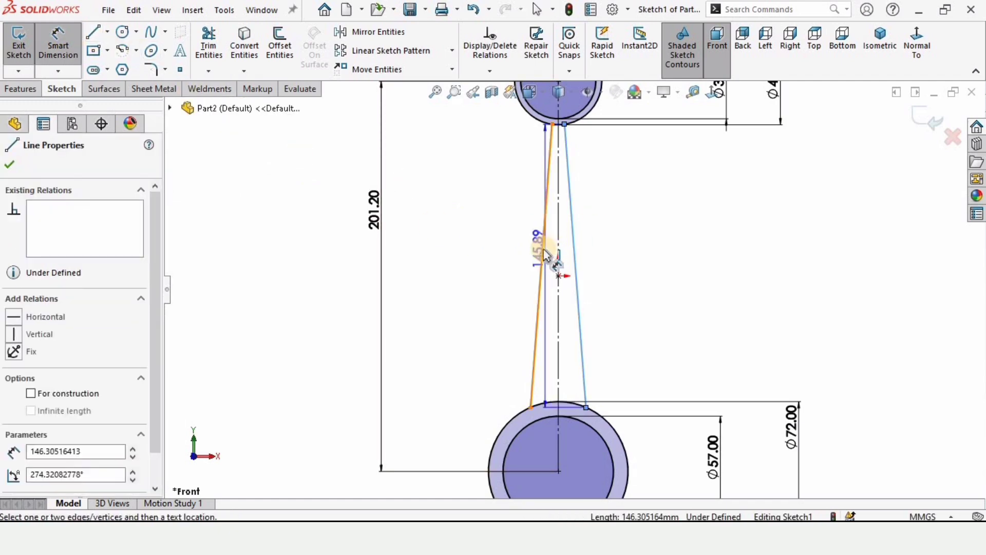
click(540, 252)
click(559, 259)
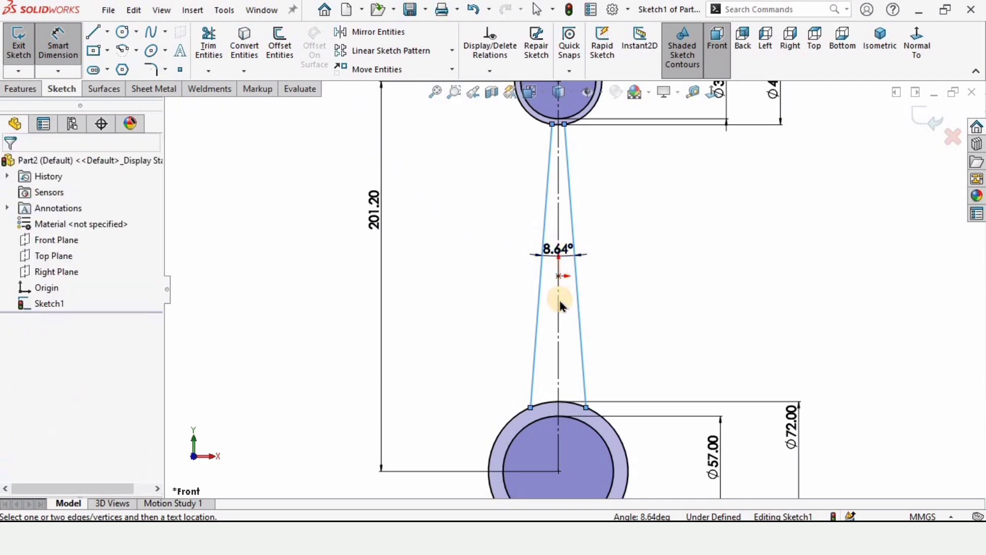
text(6)
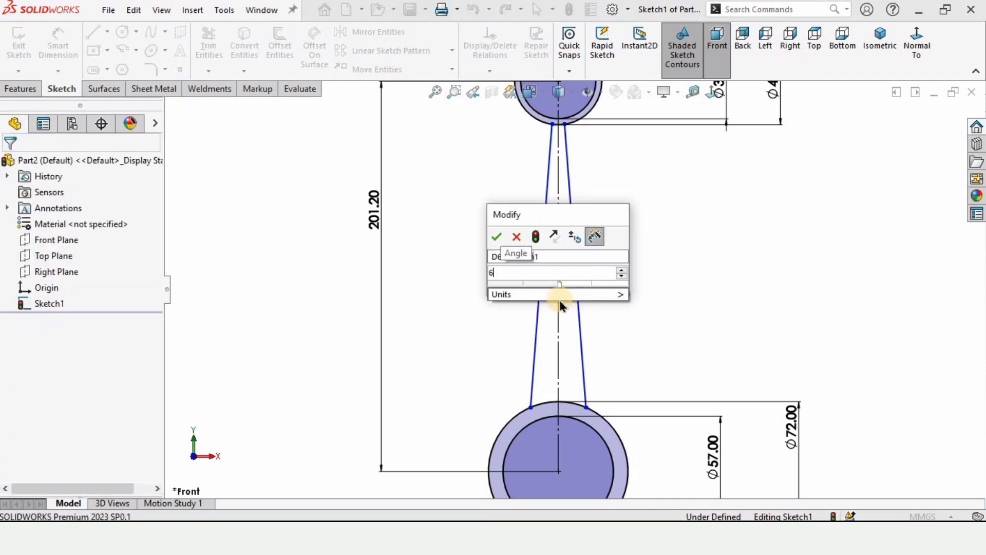
key(Return)
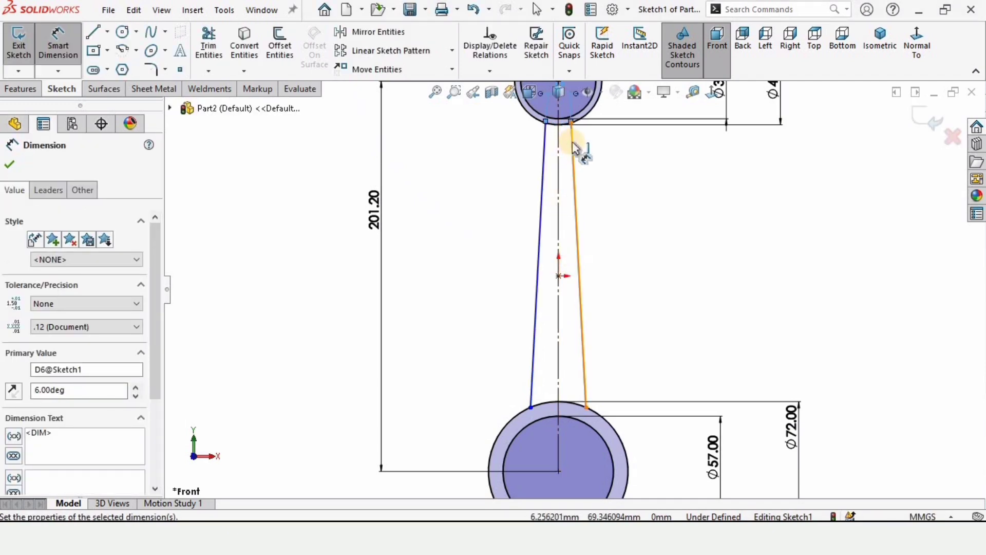
Step: Add a horizontal relation between the upper endpoints of the slanted line and its mirrored copy
scroll(567, 220, up, 2)
scroll(594, 296, down, 5)
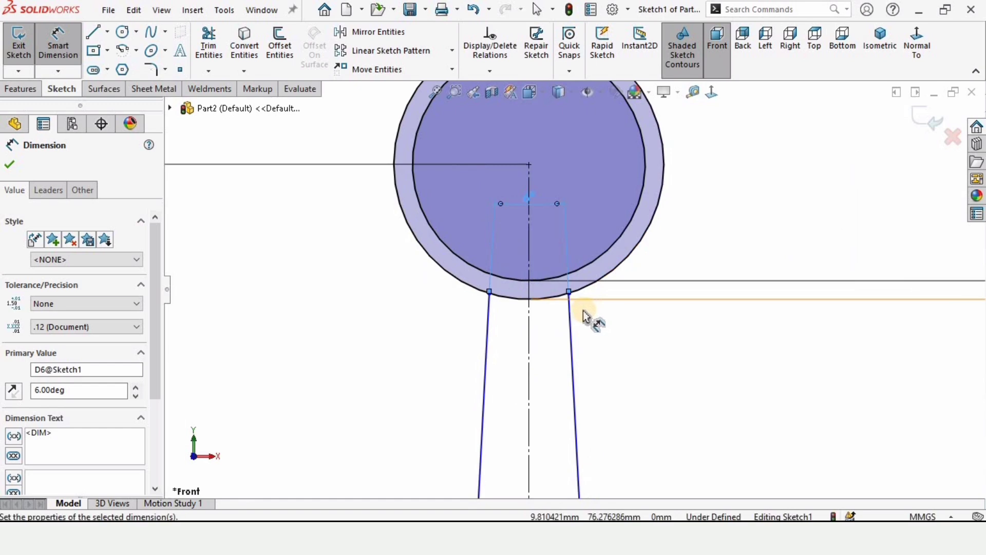
key(Escape)
click(569, 294)
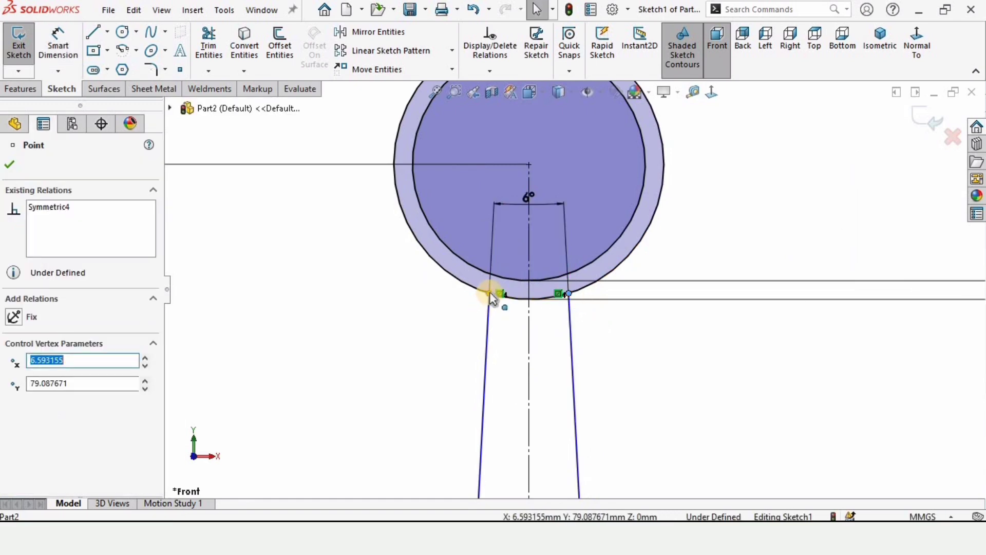
ctrl+click(490, 293)
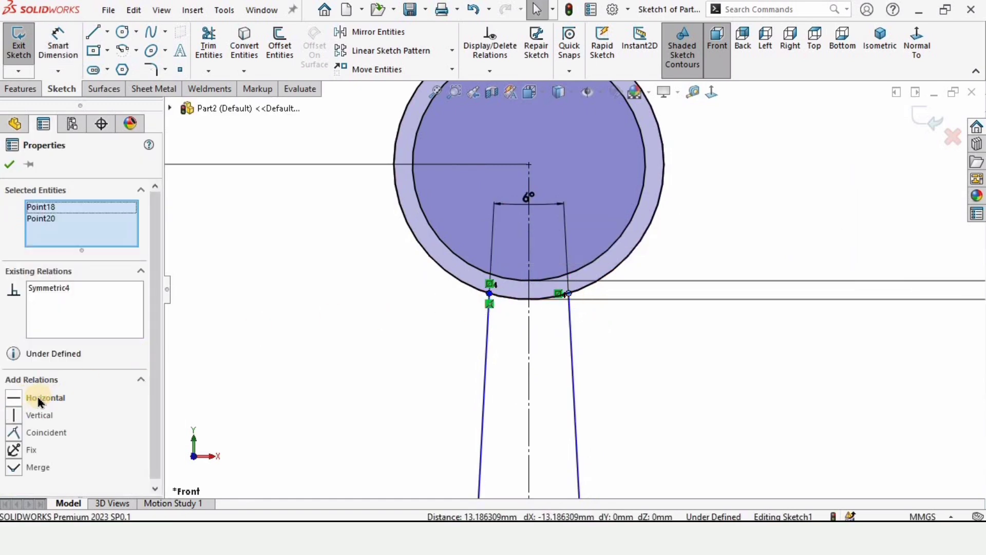
click(39, 400)
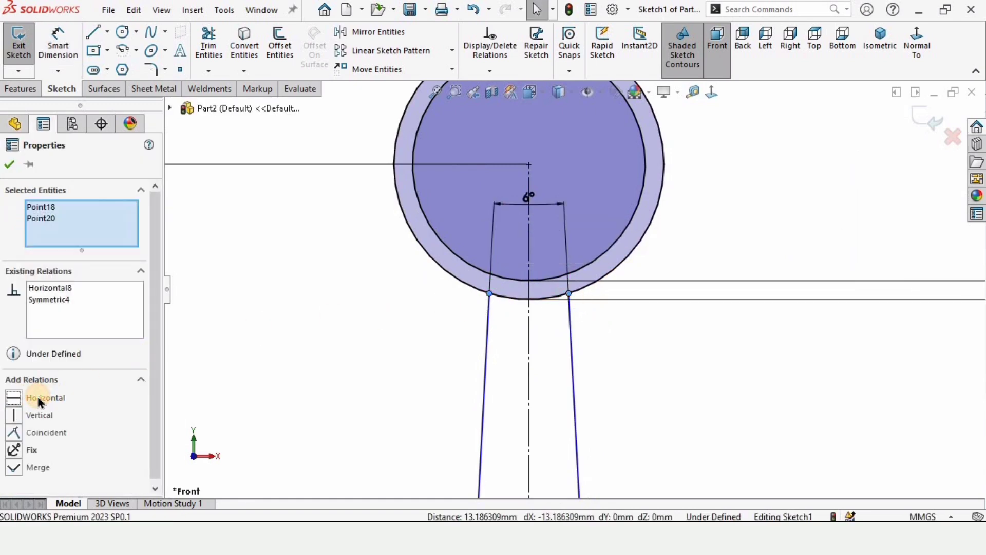
click(10, 165)
Step: Dimension the horizontal distance between the upper endpoints of the two slanted lines to 20 mm
scroll(528, 392, up, 6)
scroll(561, 482, down, 3)
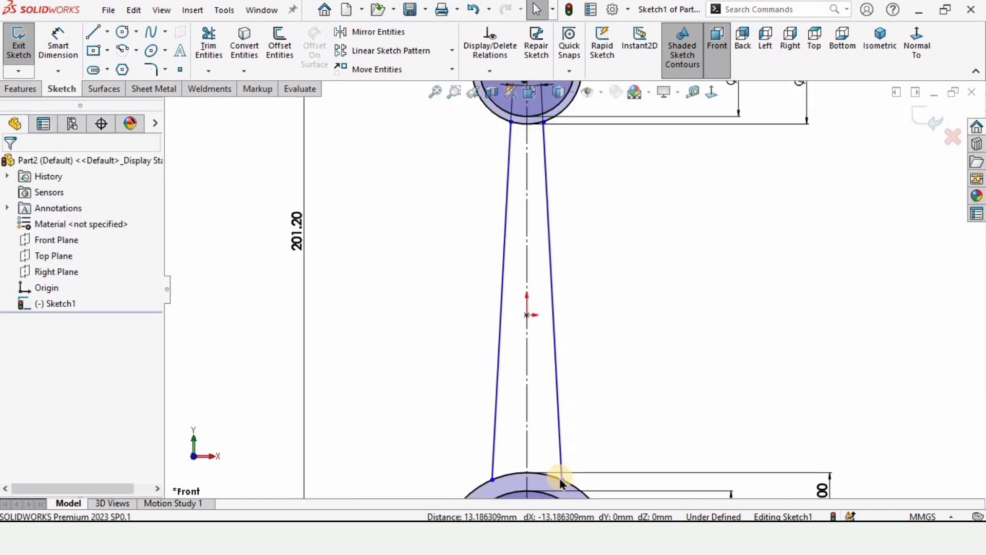
scroll(517, 170, up, 5)
scroll(528, 143, down, 7)
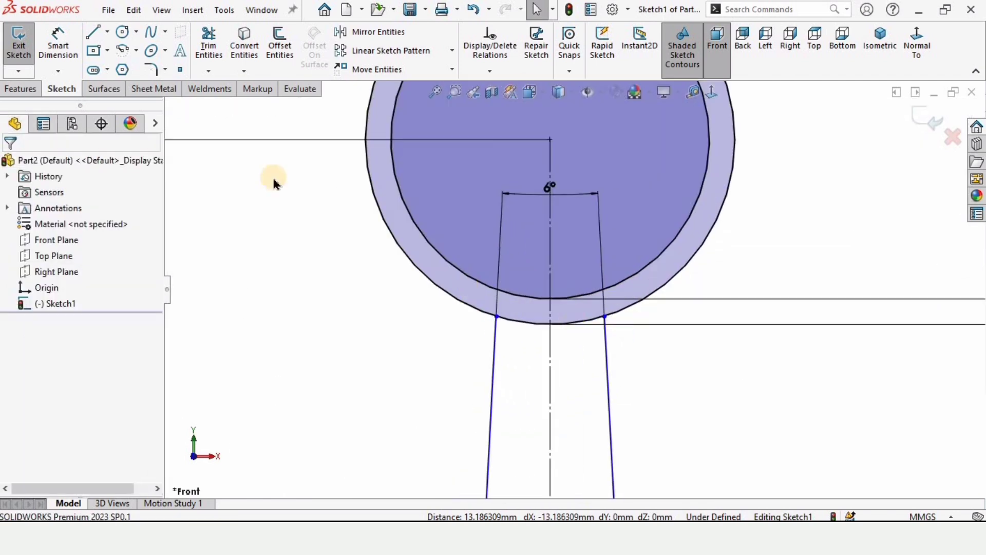
click(56, 41)
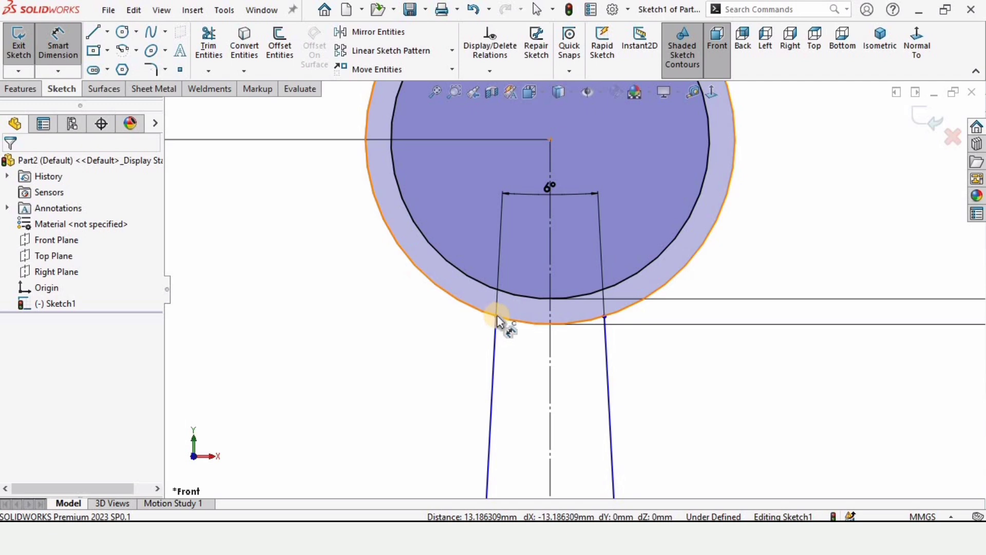
click(496, 317)
click(604, 316)
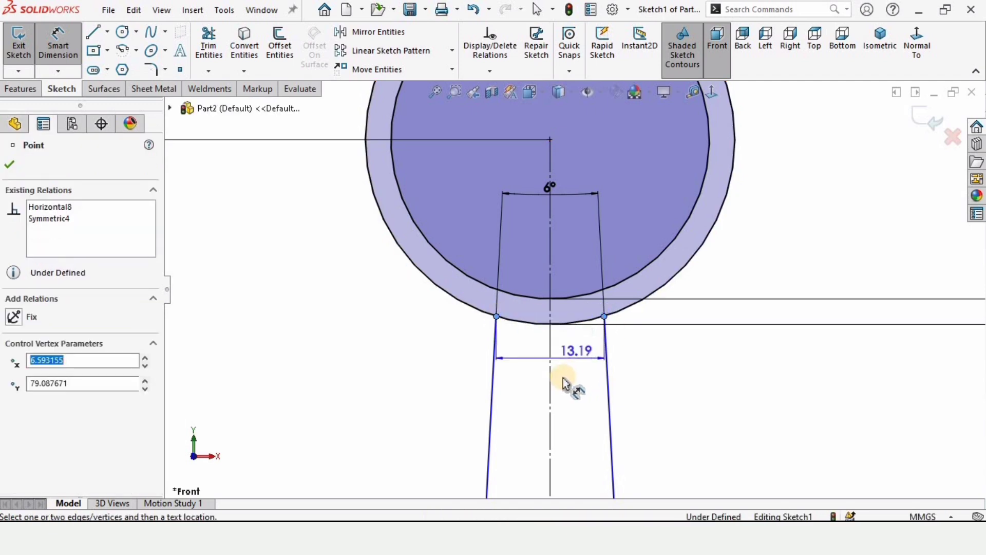
click(566, 379)
text(2)
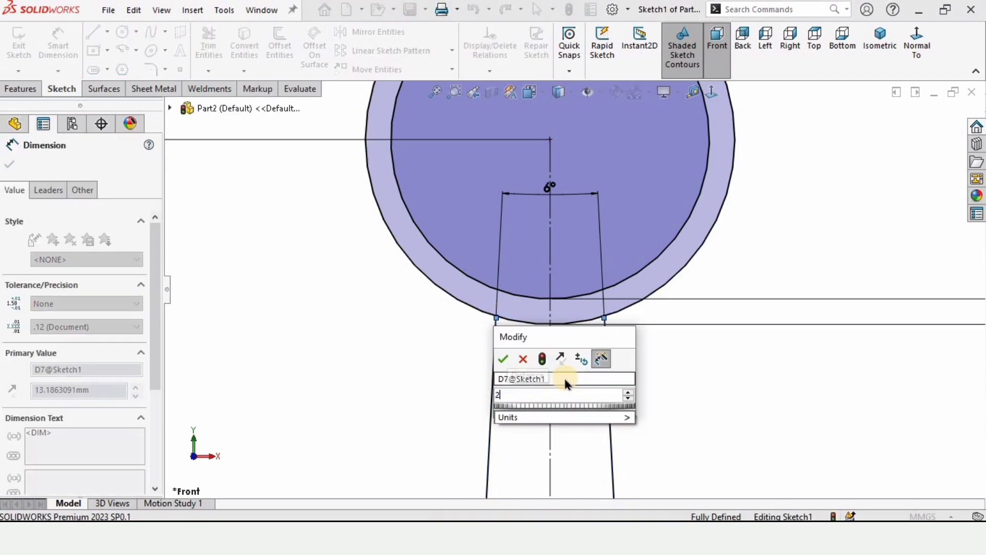
text(0)
key(Return)
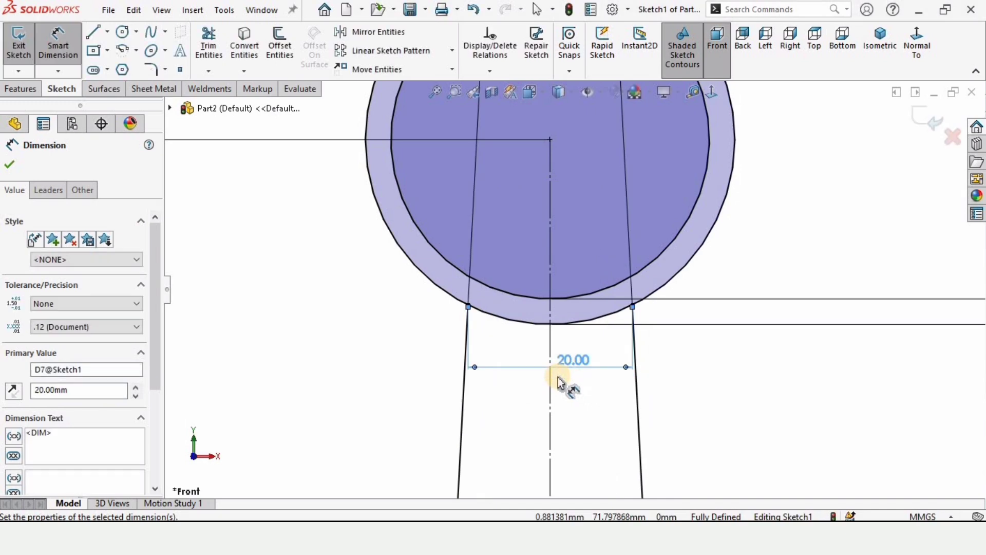
scroll(566, 391, up, 10)
scroll(593, 293, down, 2)
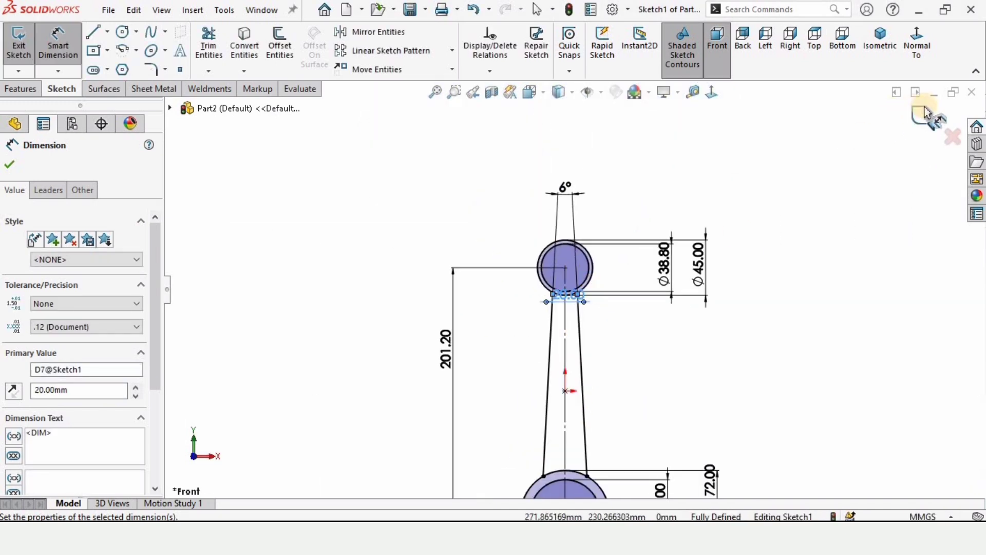
scroll(600, 430, up, 1)
scroll(593, 414, down, 1)
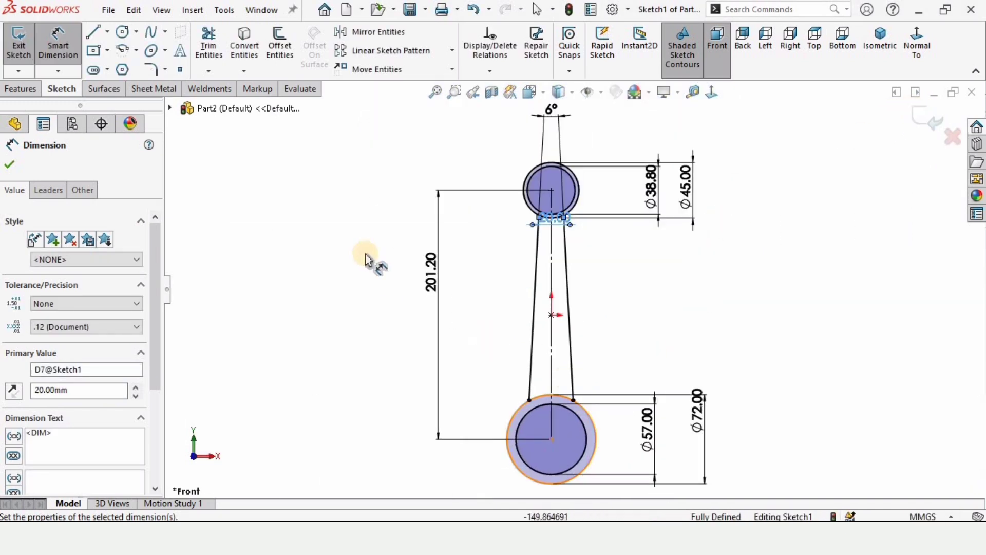
click(365, 256)
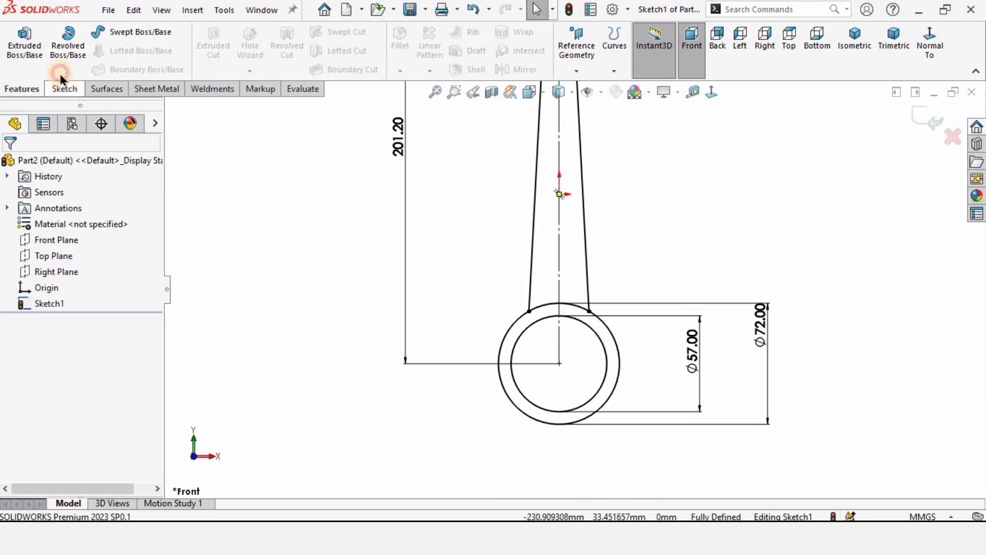
Step: Draw a horizontal midpoint line from the center of the lower circles out to the 72 mm circle
click(62, 88)
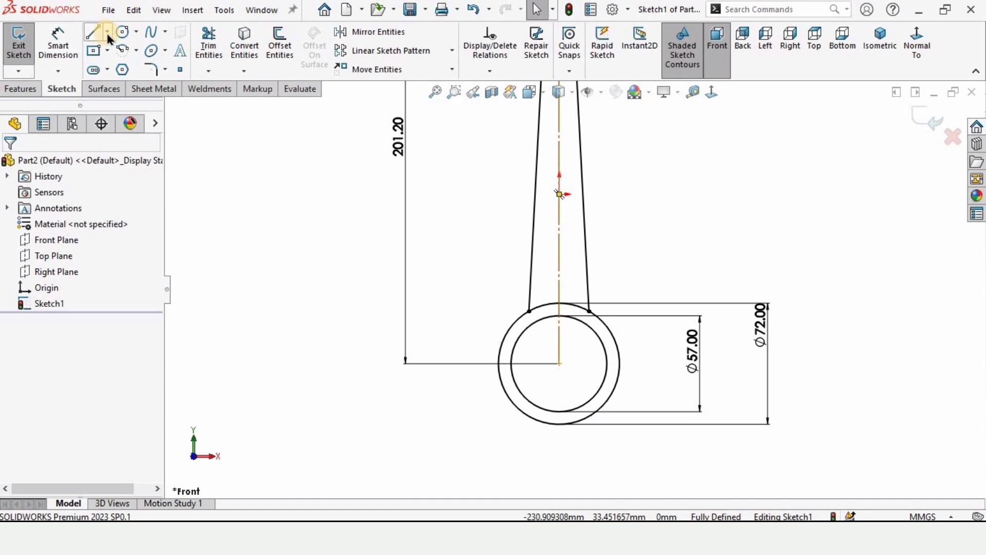
click(108, 34)
click(131, 83)
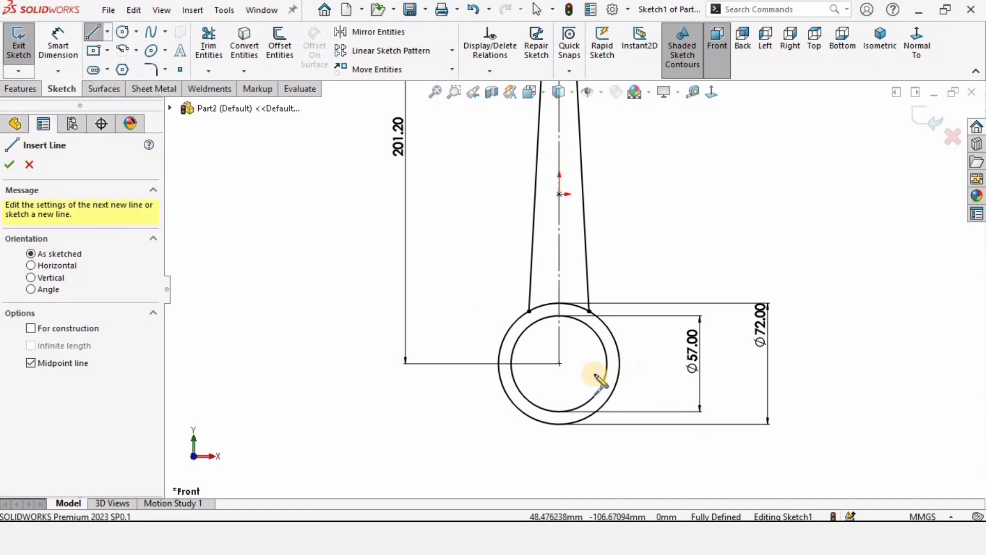
scroll(503, 346, down, 3)
click(524, 341)
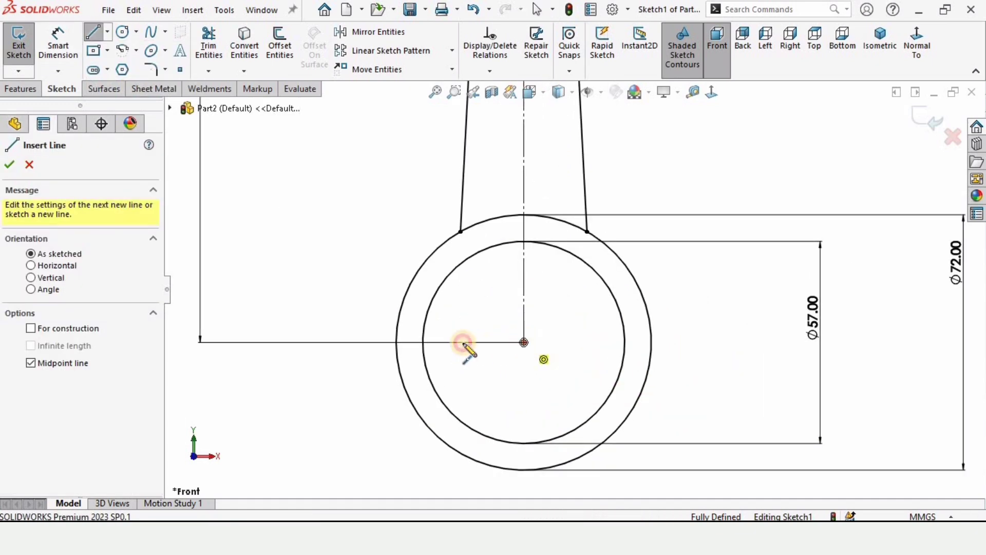
click(397, 342)
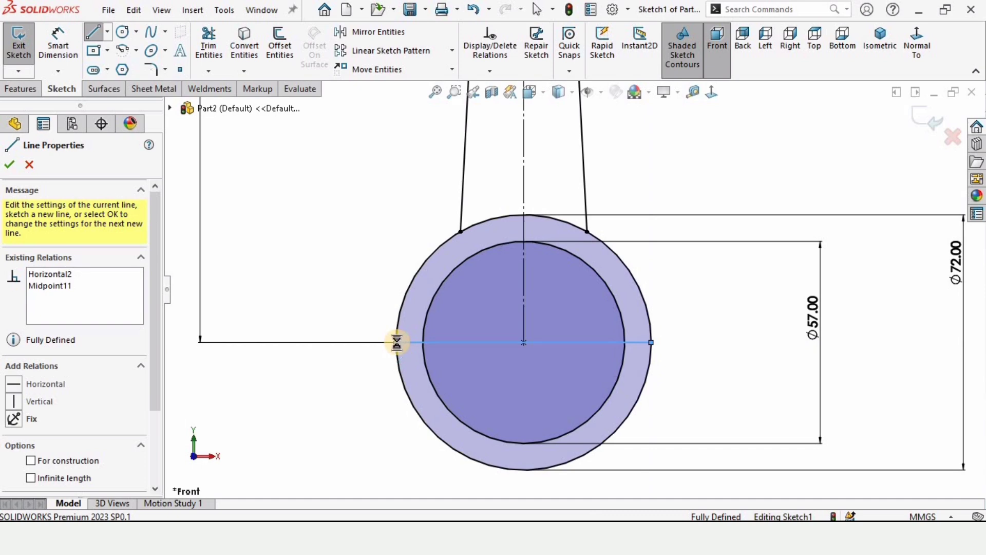
key(Escape)
Step: Power trim the lower halves of the 57 mm and 72 mm circles and the horizontal line inside the inner circle
scroll(513, 336, down, 2)
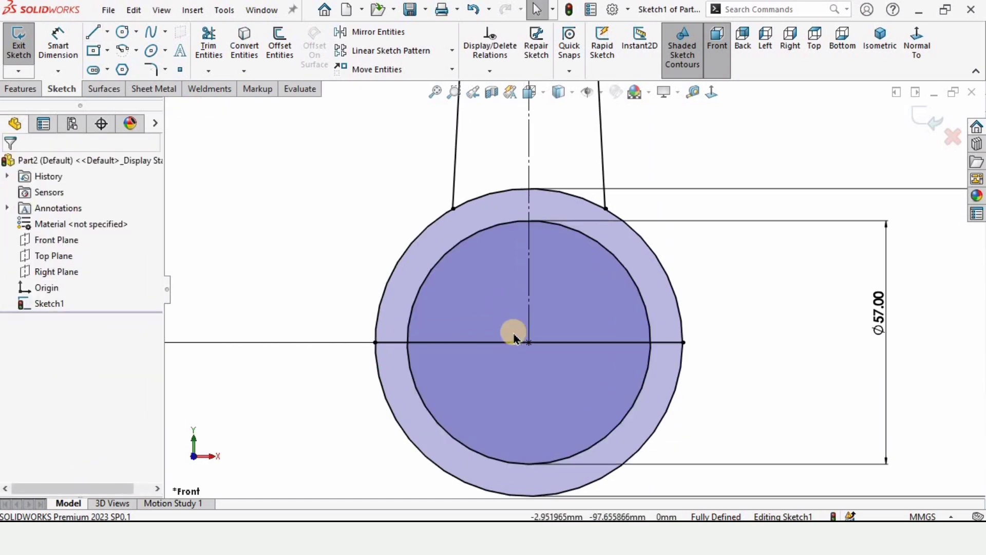
click(208, 43)
click(66, 318)
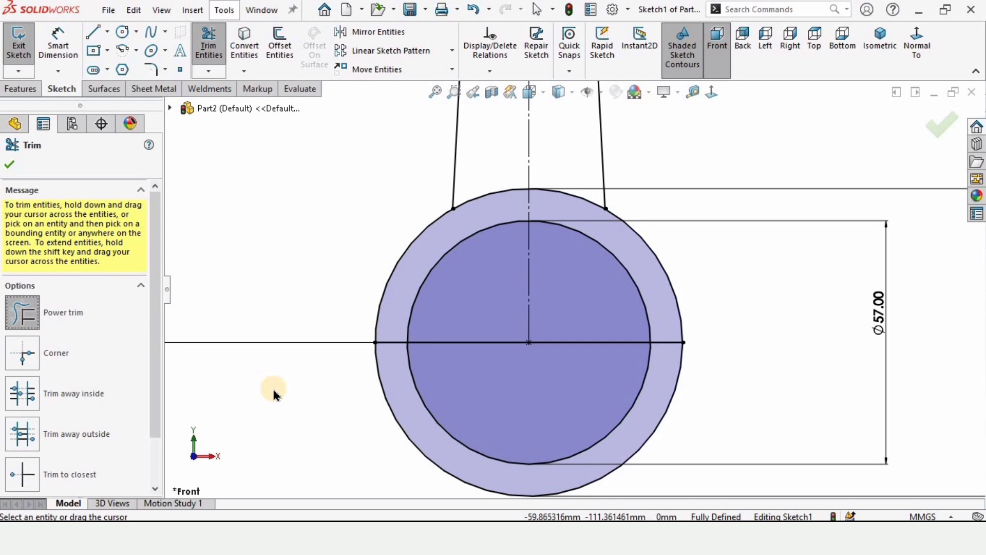
mouse_move(272, 394)
mouse_down()
mouse_move(544, 412)
mouse_move(611, 396)
mouse_move(476, 291)
mouse_move(466, 373)
mouse_up()
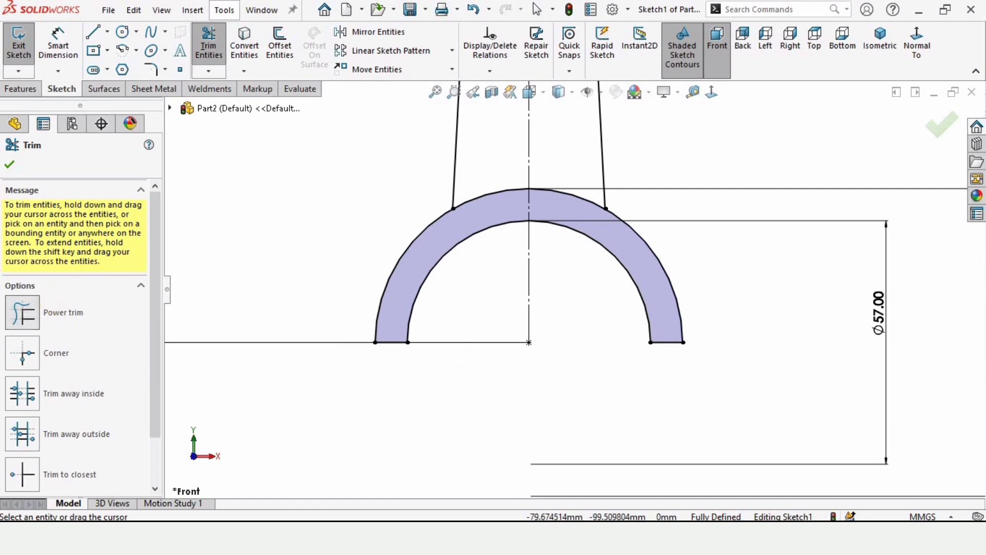
click(8, 165)
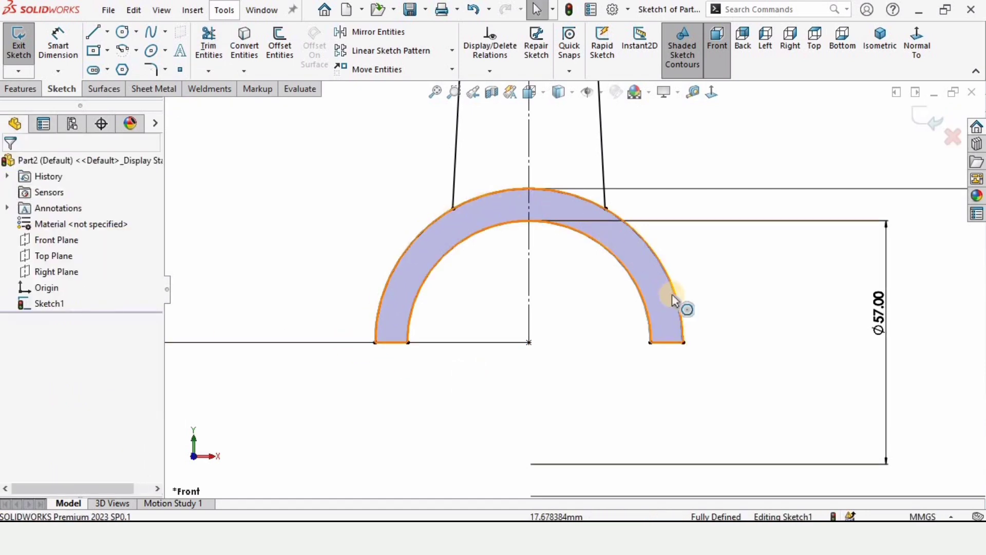
Step: Start a Boss-Extrude of the sketch with a Mid Plane end condition and a depth of 38 mm
key(f)
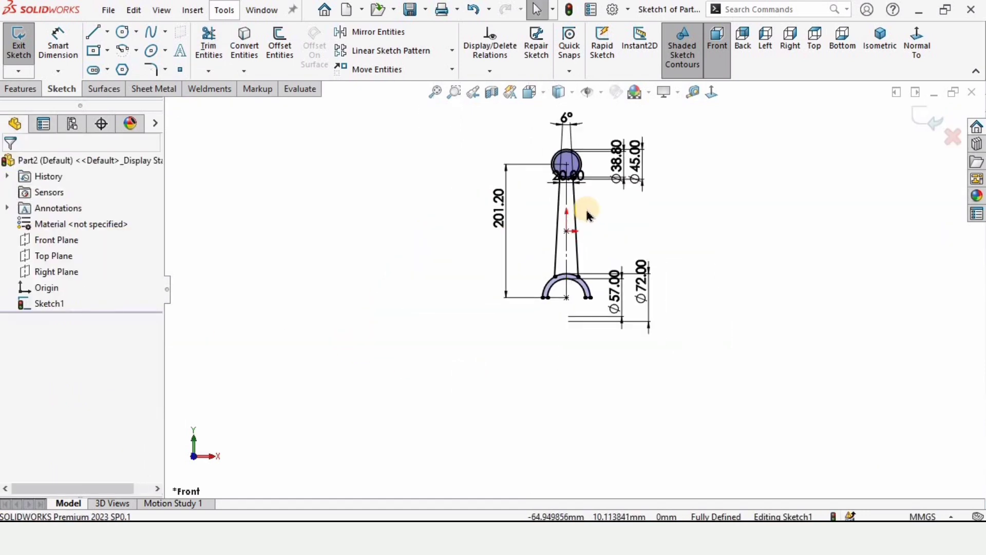
click(19, 93)
click(27, 48)
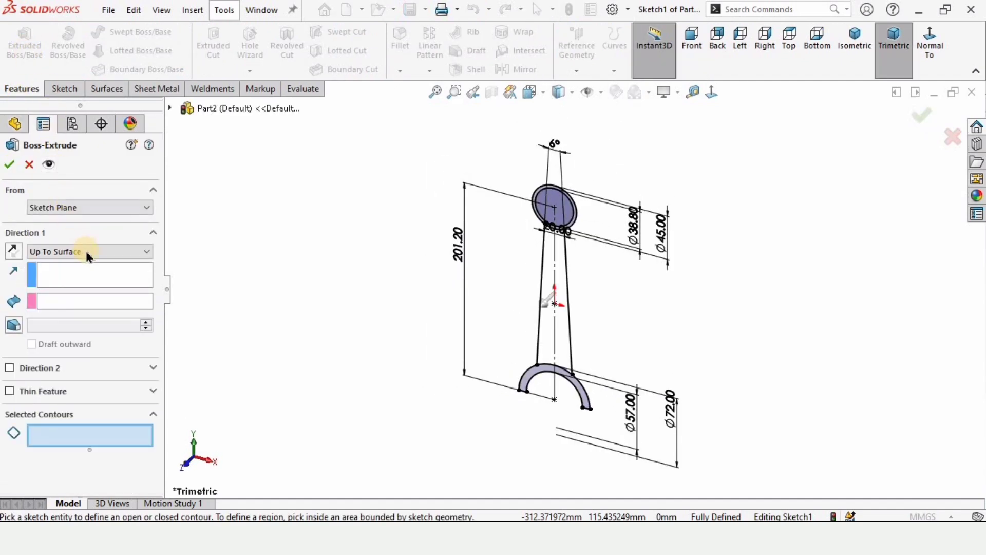
click(86, 253)
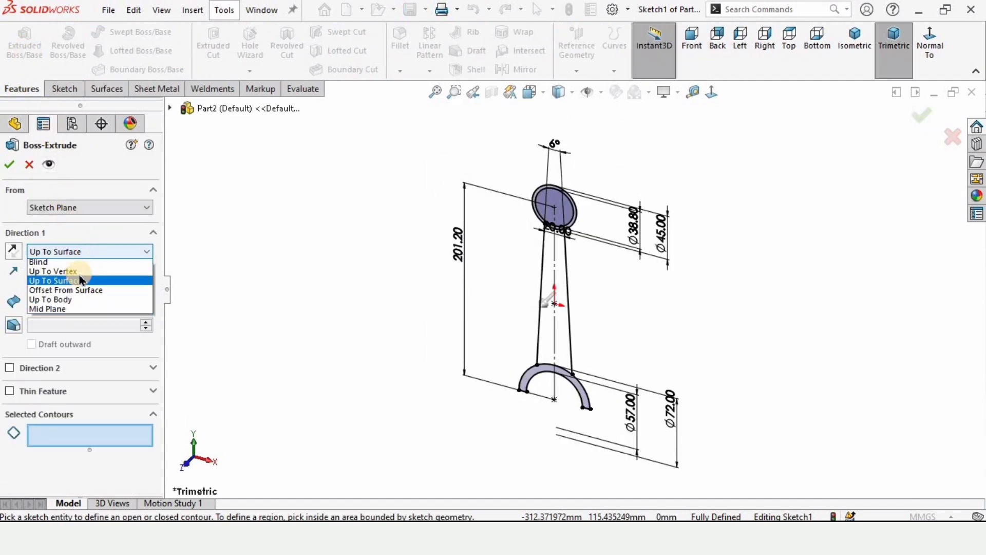
click(59, 312)
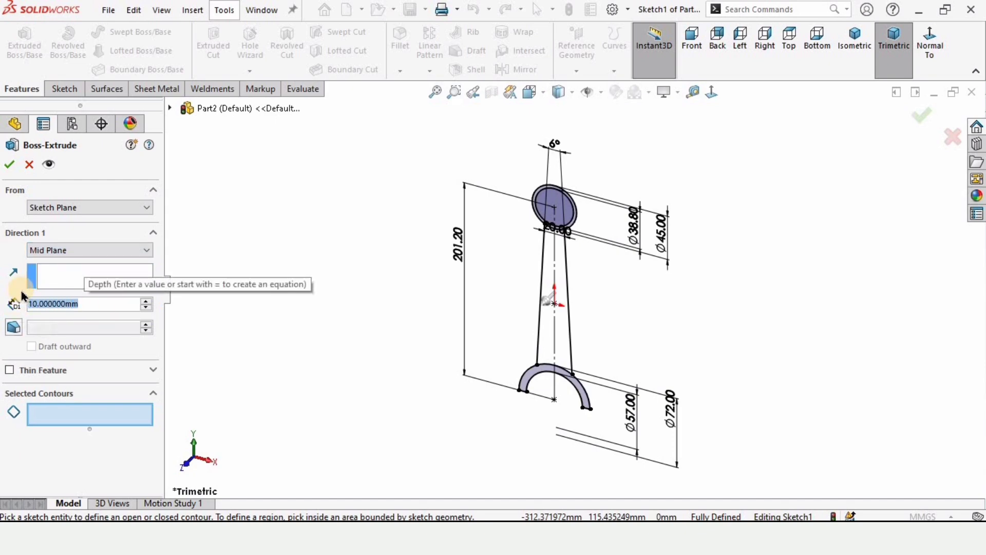
text(38)
key(Return)
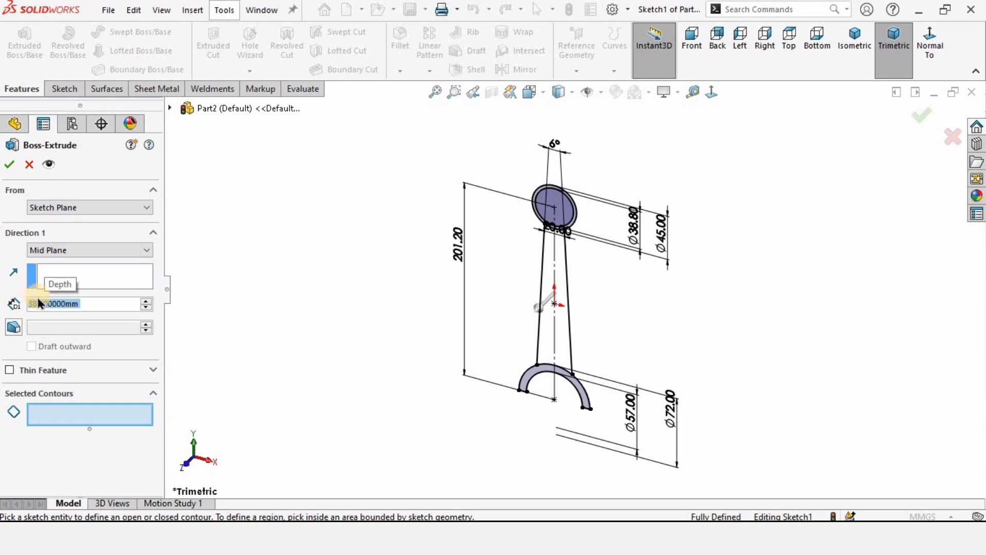
Step: Pick the upper ring and both halves of the lower half-ring as the extrusion contours and finish the extrusion
scroll(567, 214, down, 5)
scroll(569, 194, down, 3)
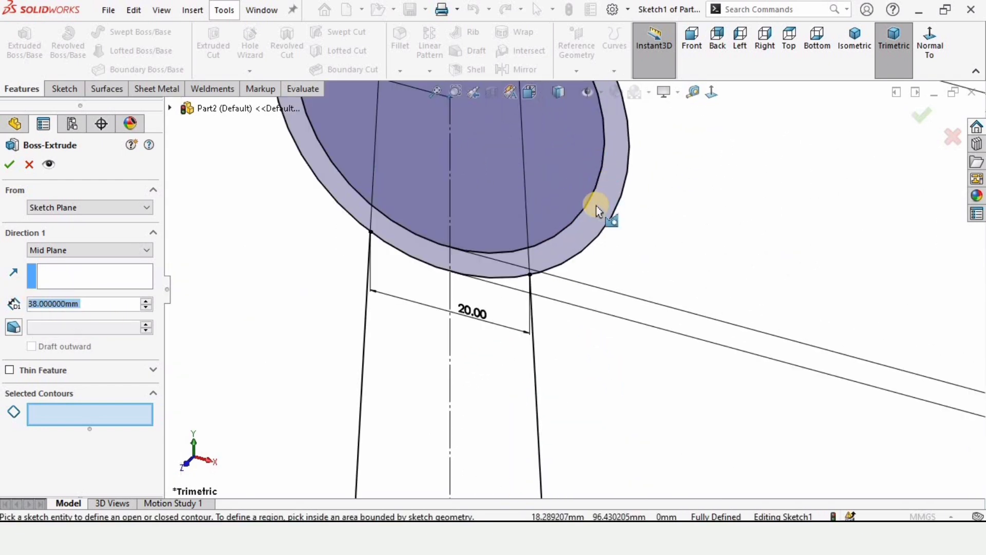
click(605, 196)
scroll(606, 201, up, 8)
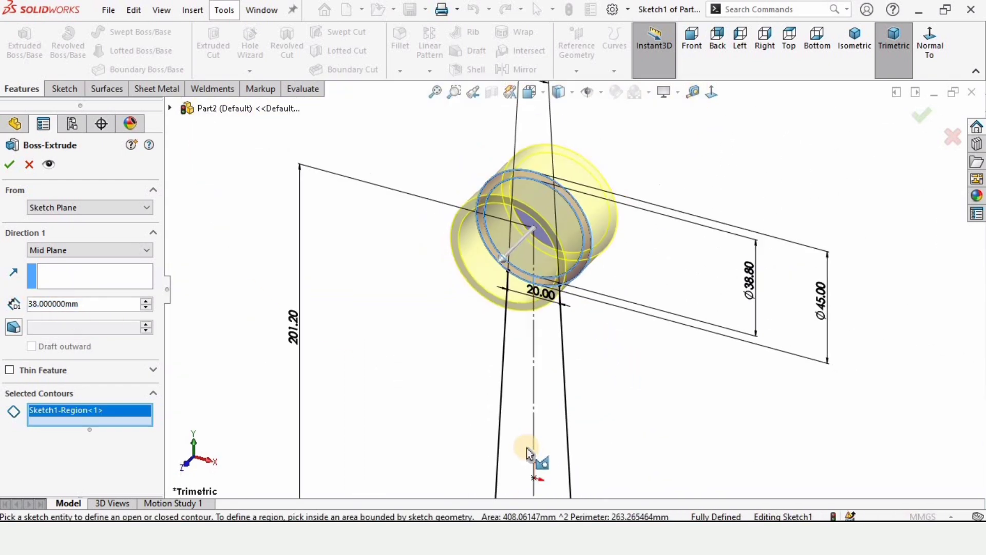
scroll(583, 432, down, 6)
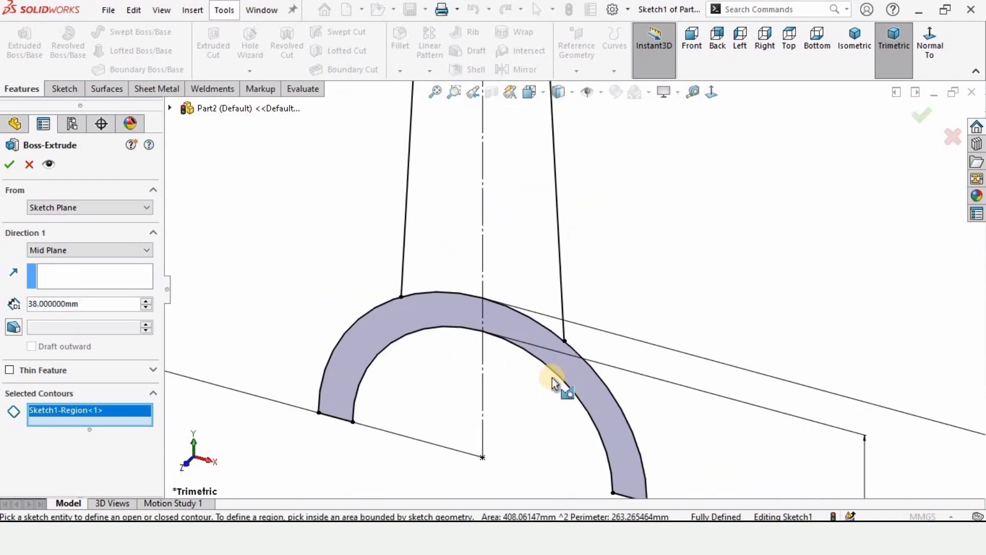
click(595, 393)
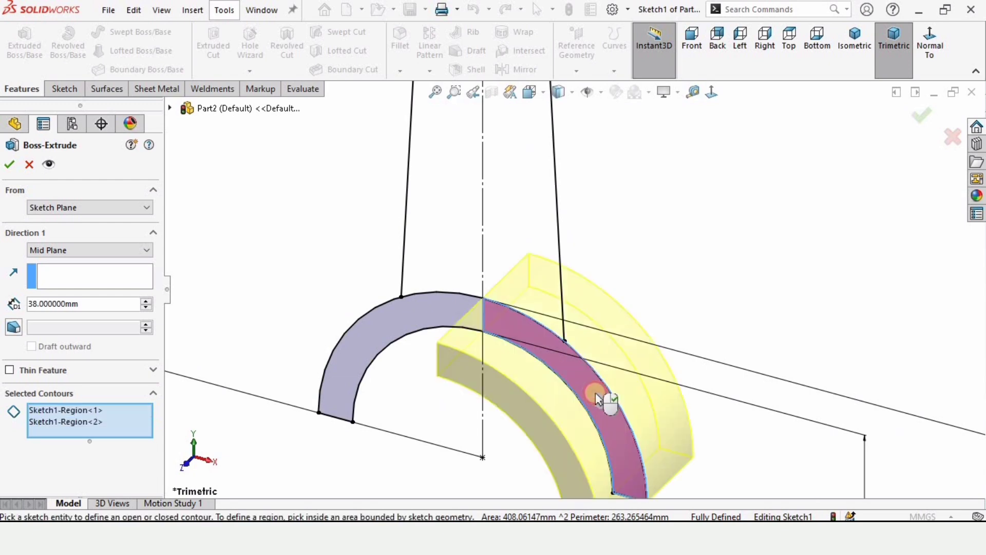
click(366, 331)
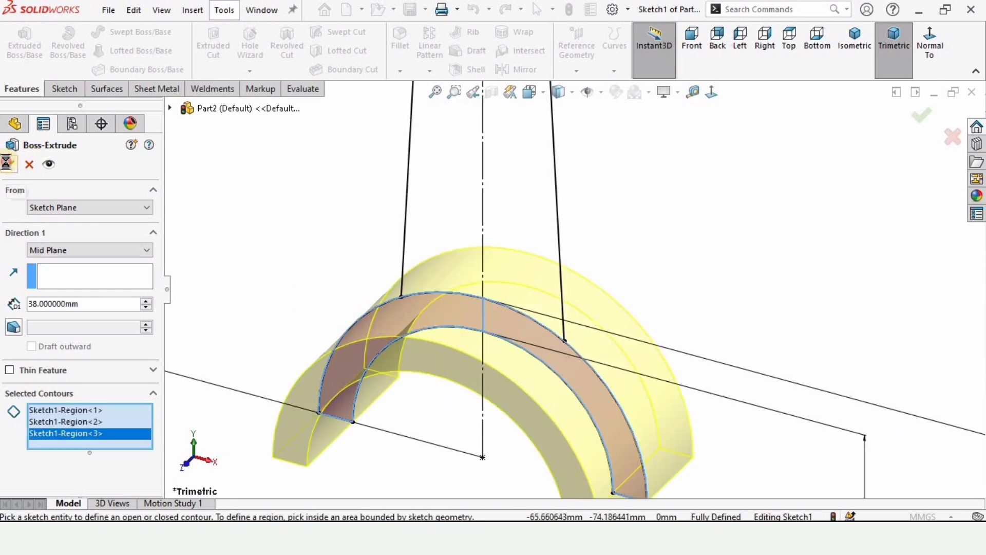
Step: Start a Boss-Extrude of the first extrusion's profile sketch with a Mid Plane end condition and a depth of 18 mm
scroll(502, 242, up, 5)
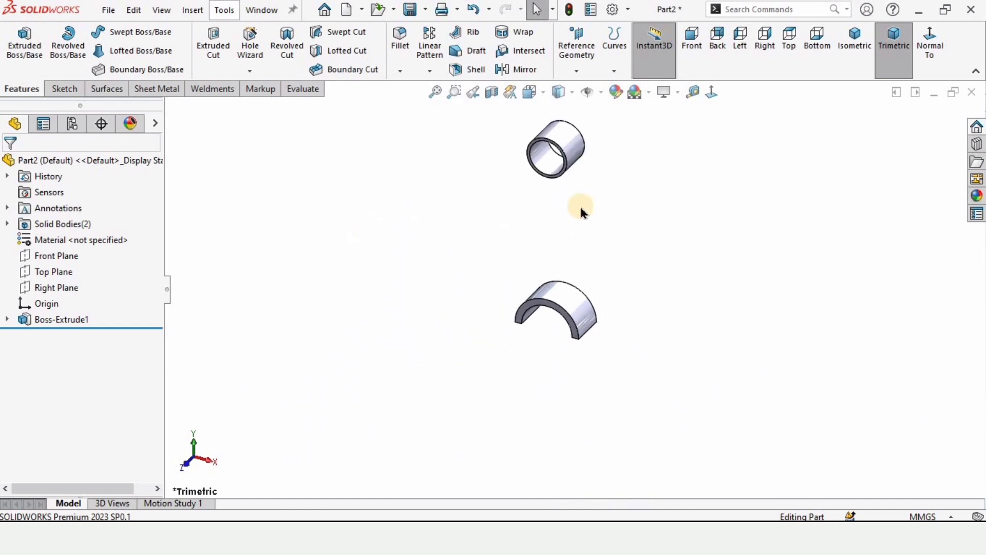
scroll(582, 212, down, 2)
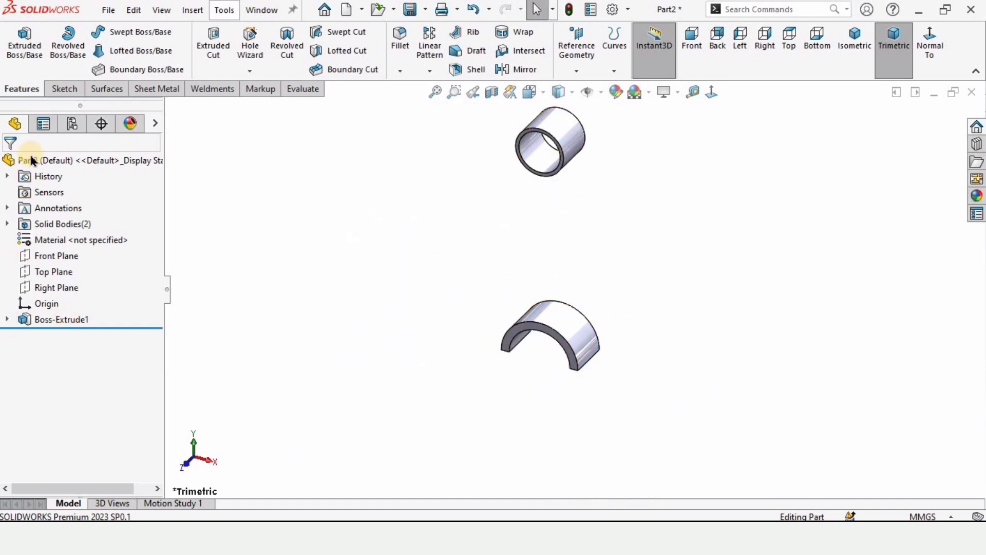
click(7, 319)
click(59, 336)
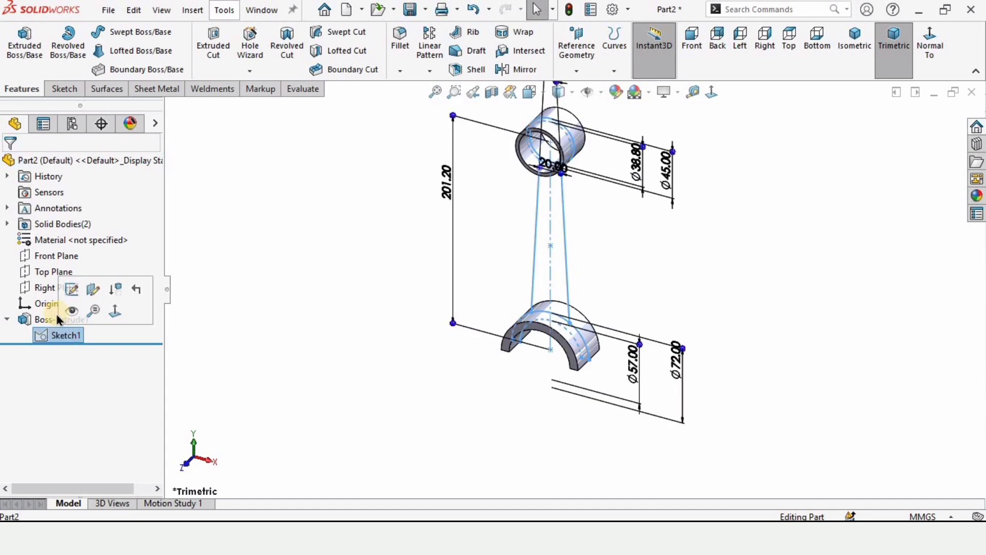
click(27, 51)
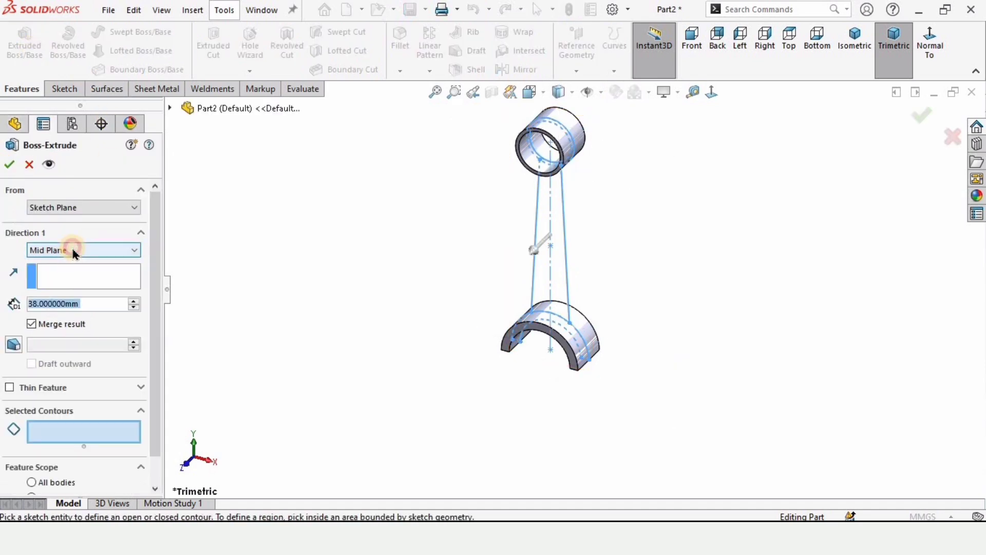
click(73, 251)
click(49, 318)
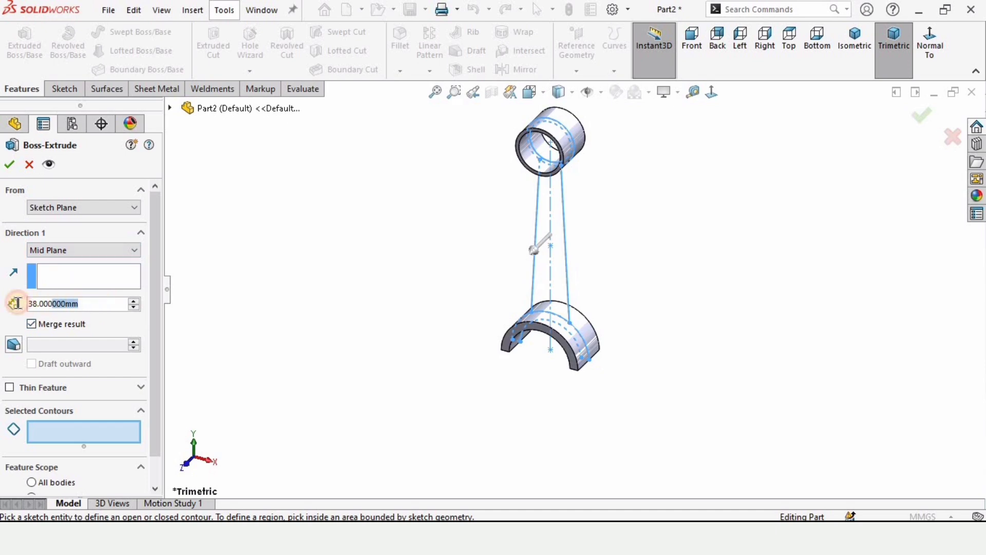
text(1)
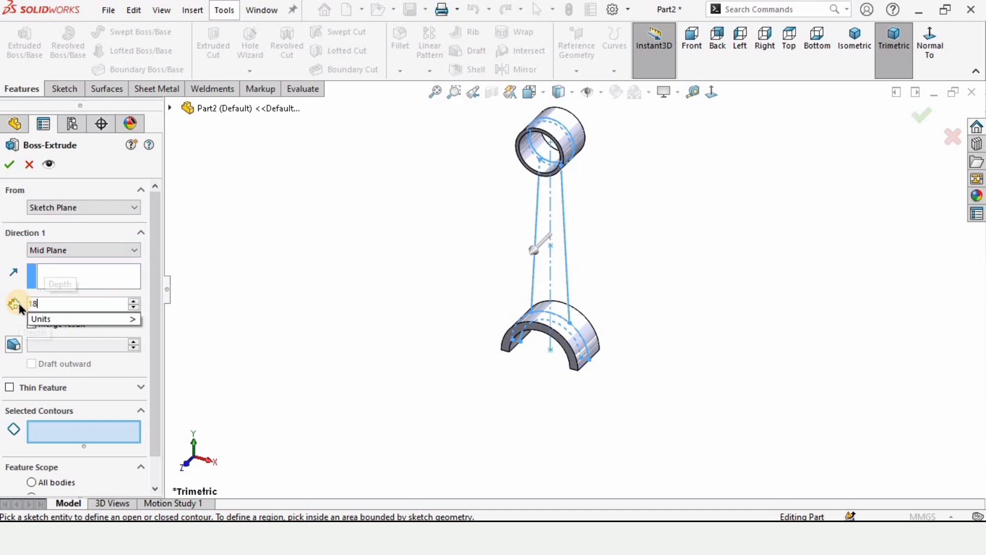
text(8)
key(Return)
Step: Pick both halves of the tapered shank as the extrusion contours and finish the extrusion
scroll(546, 203, down, 2)
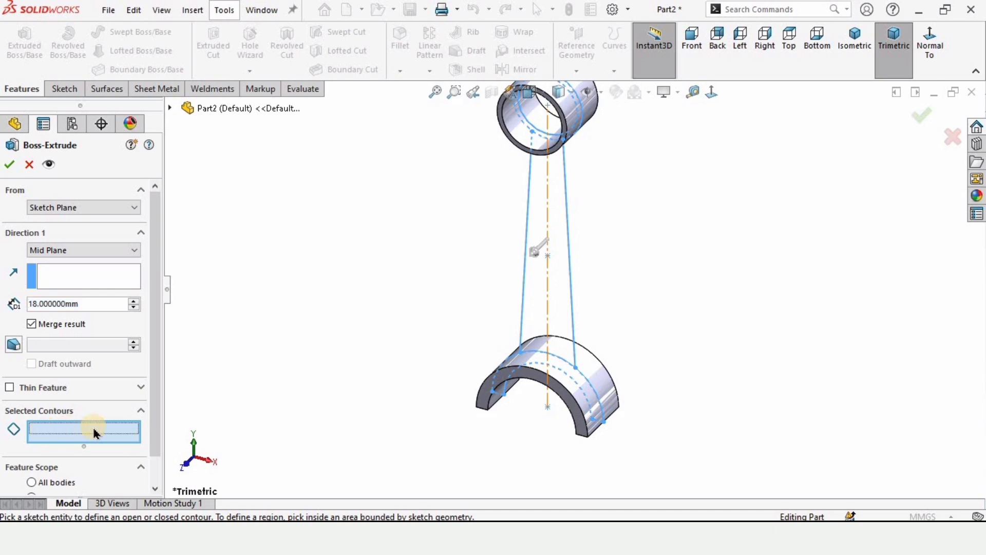
click(564, 237)
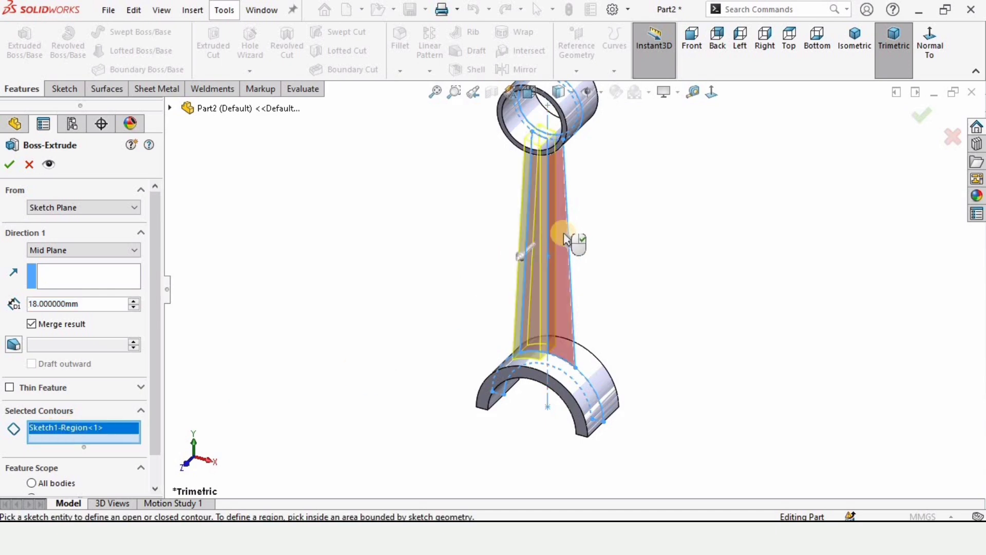
click(558, 240)
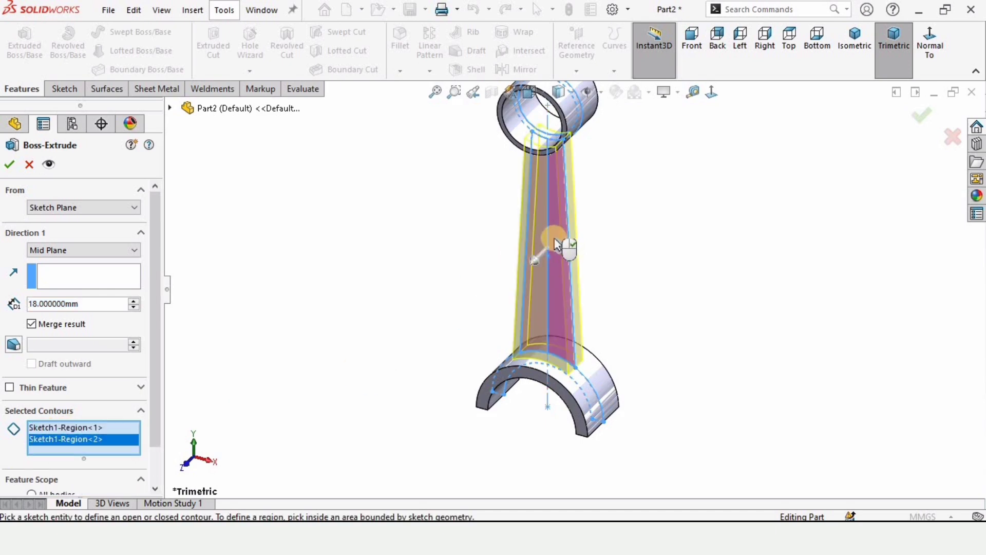
click(9, 166)
Step: Sketch a vertical centerpoint straight slot on the shank's front face, centered on the origin, about 92 mm between arc centers and 11 mm wide
middle_drag(489, 274, 569, 283)
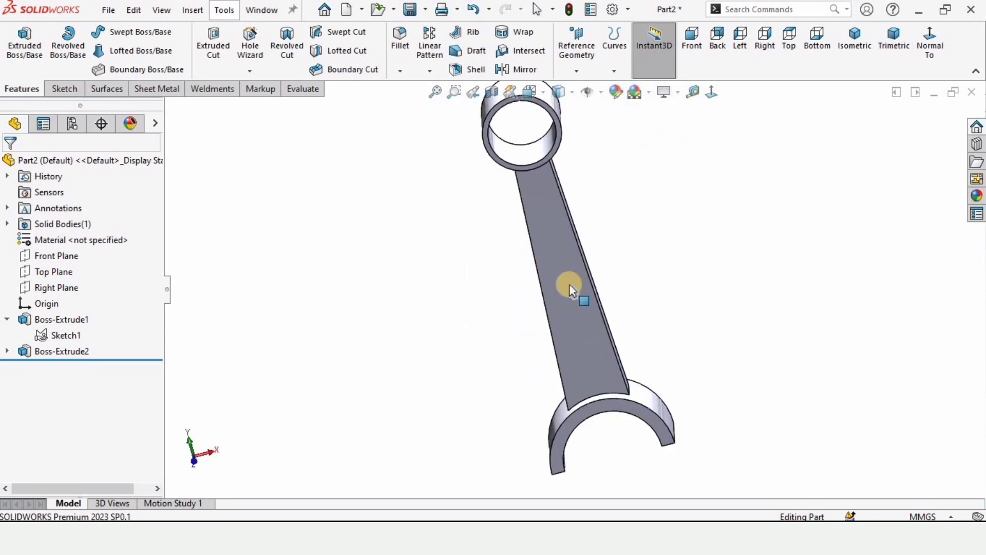
scroll(569, 284, down, 2)
click(578, 310)
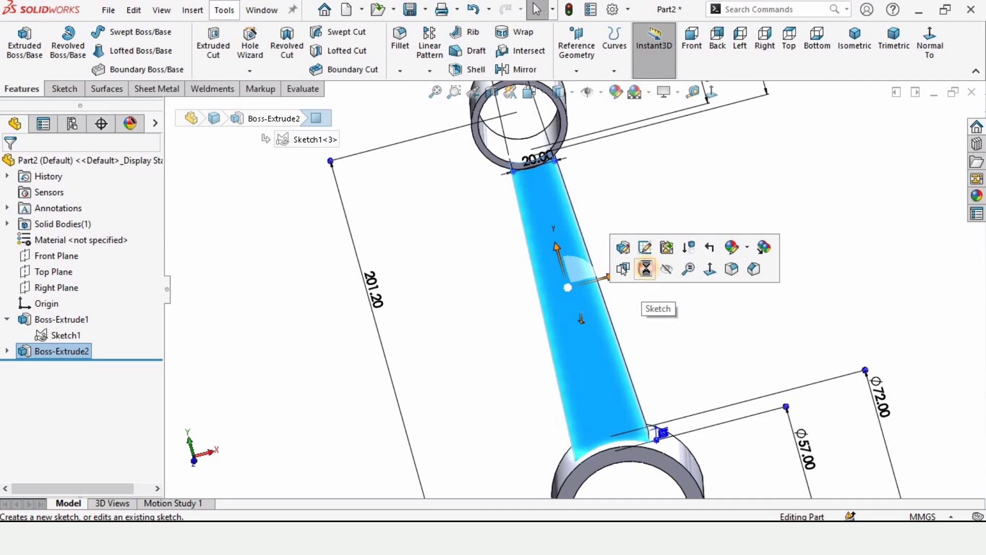
click(646, 268)
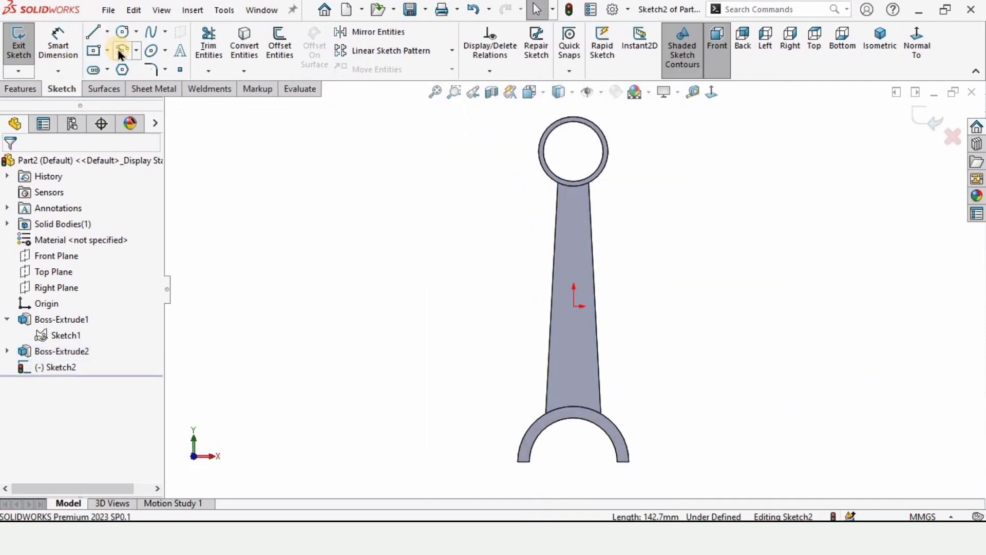
click(108, 73)
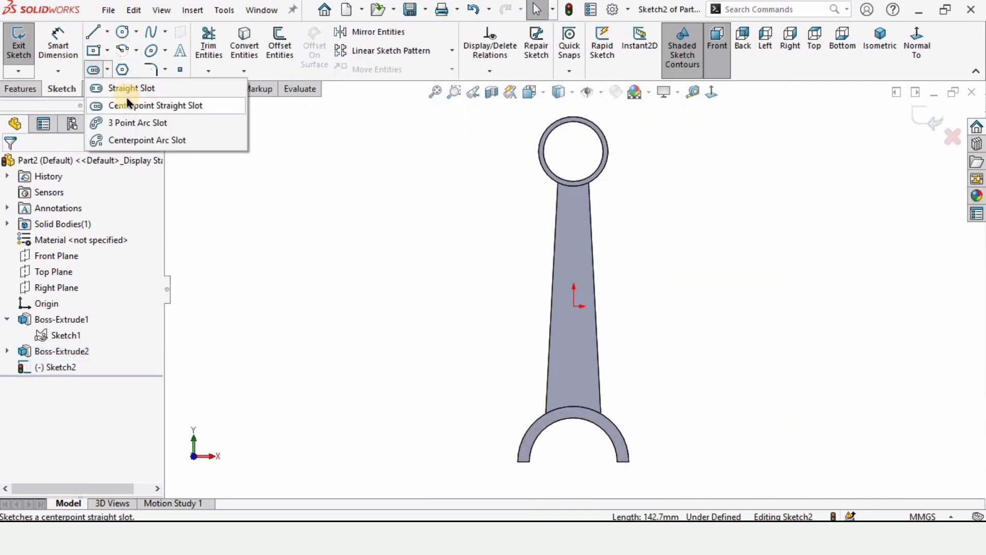
click(135, 106)
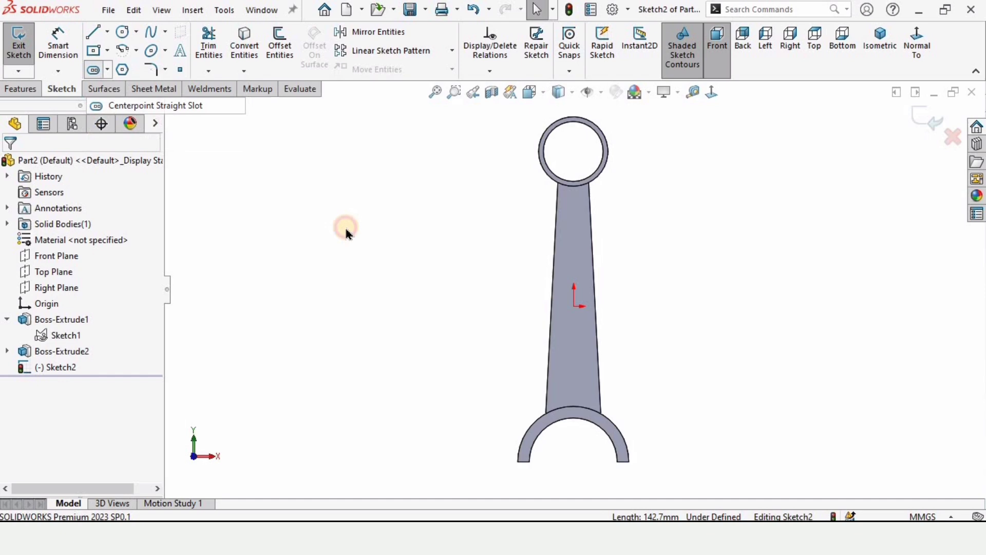
click(574, 306)
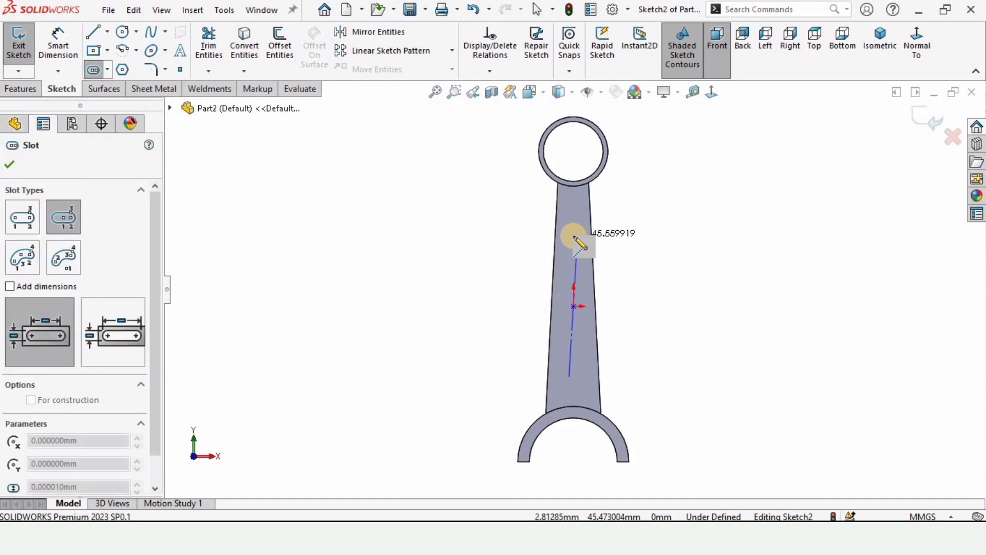
click(574, 236)
click(583, 239)
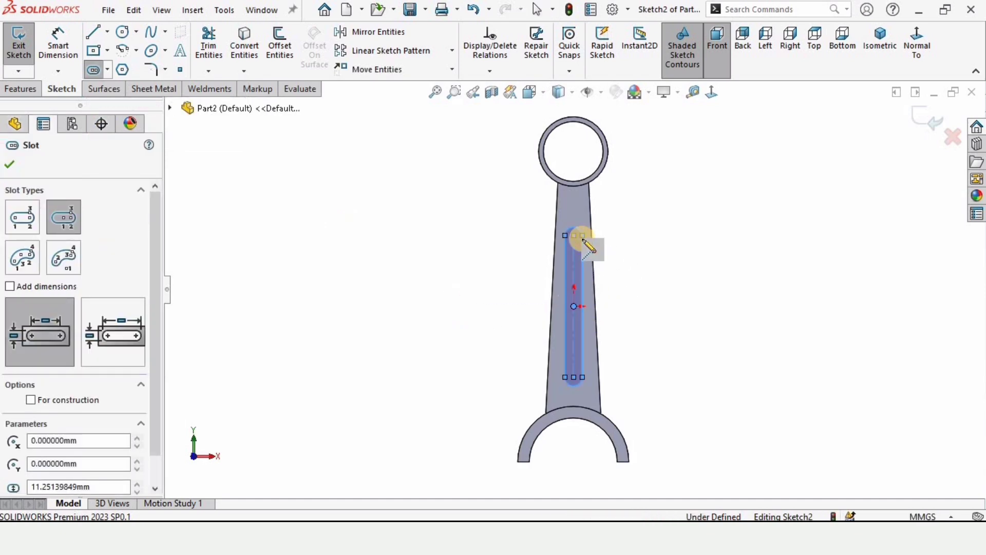
key(Escape)
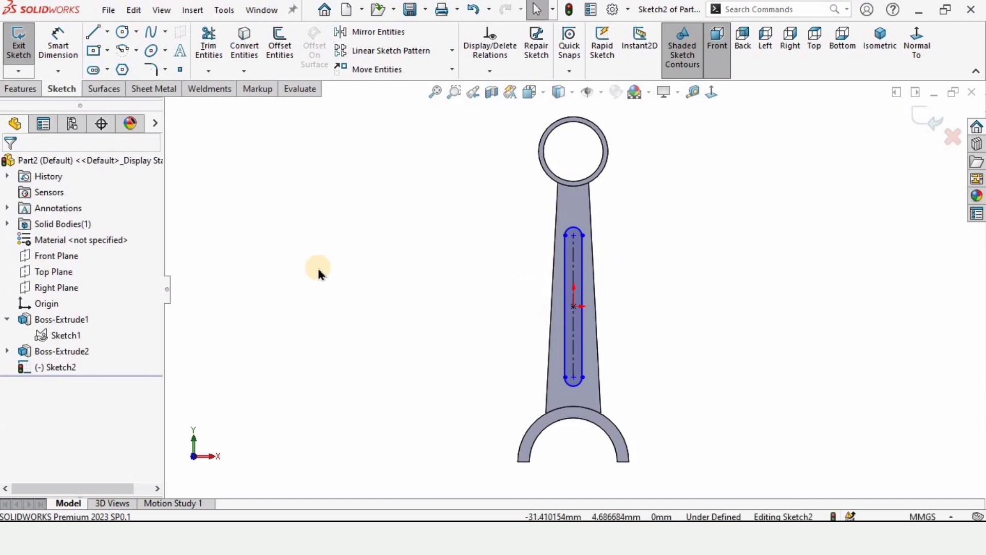
Step: Dimension the slot with a 90 mm straight length and an 8 mm end radius
click(58, 41)
scroll(582, 301, down, 2)
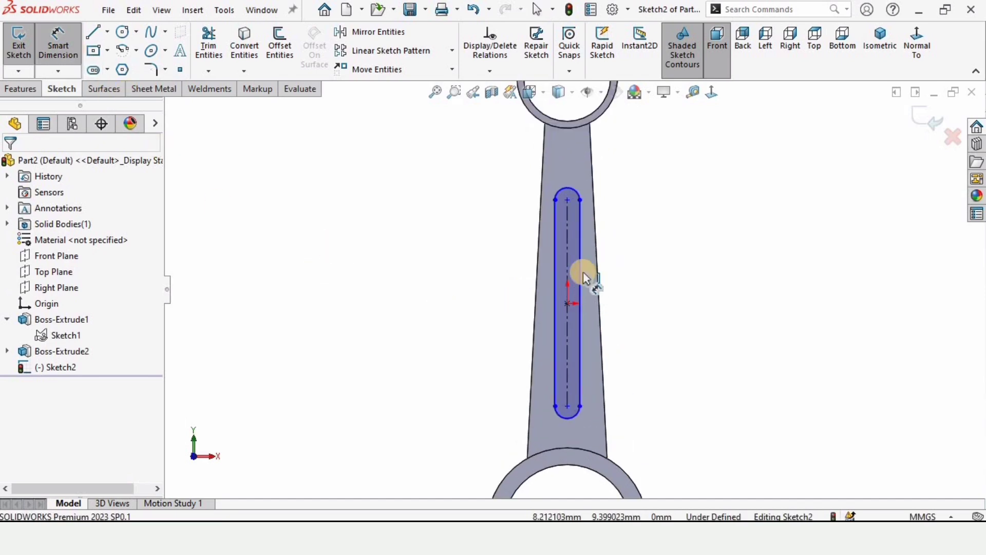
click(677, 283)
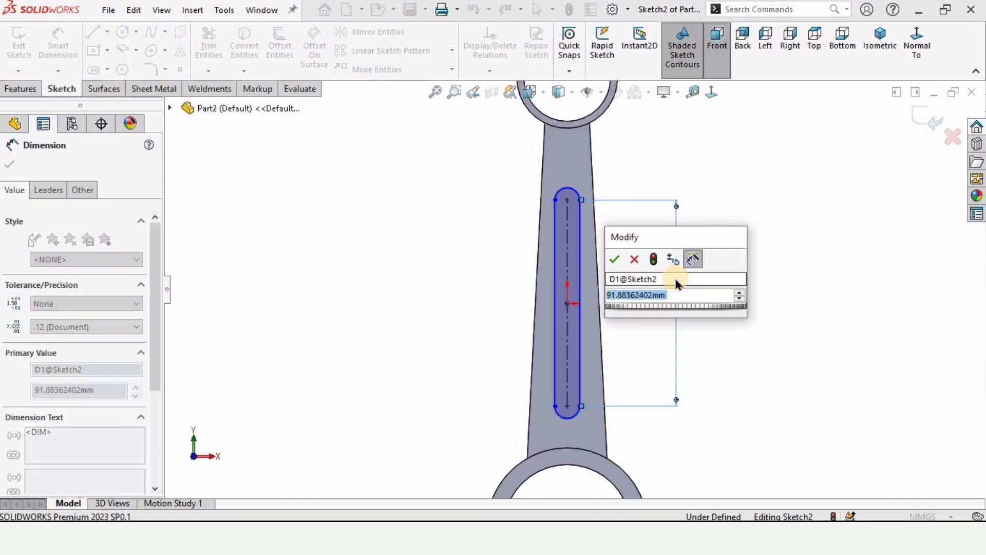
text(90)
key(Return)
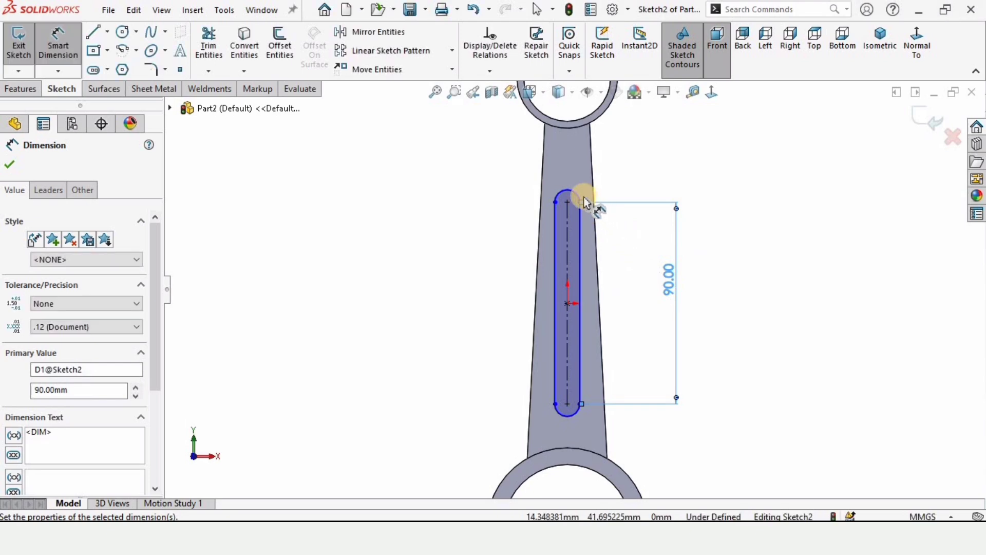
click(574, 196)
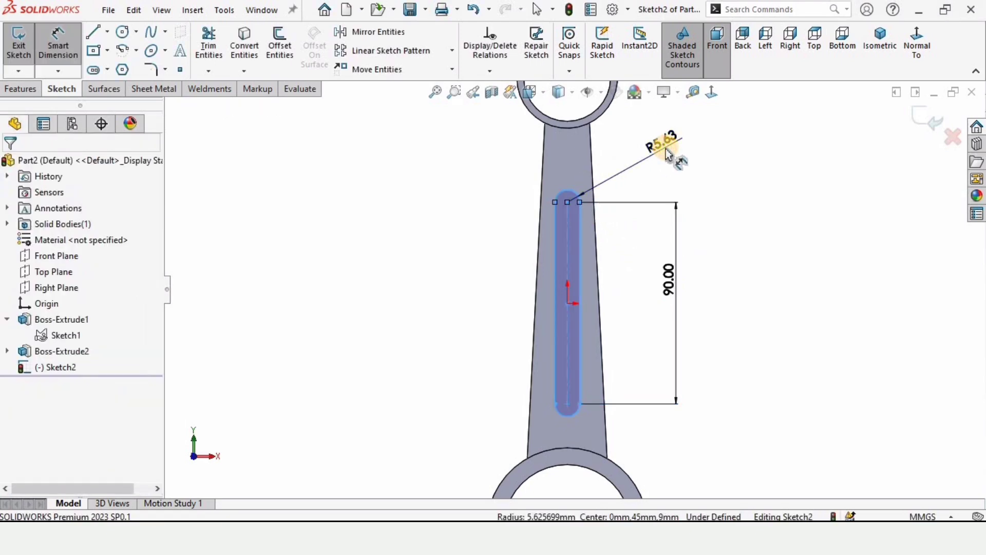
click(662, 149)
text(8)
key(Return)
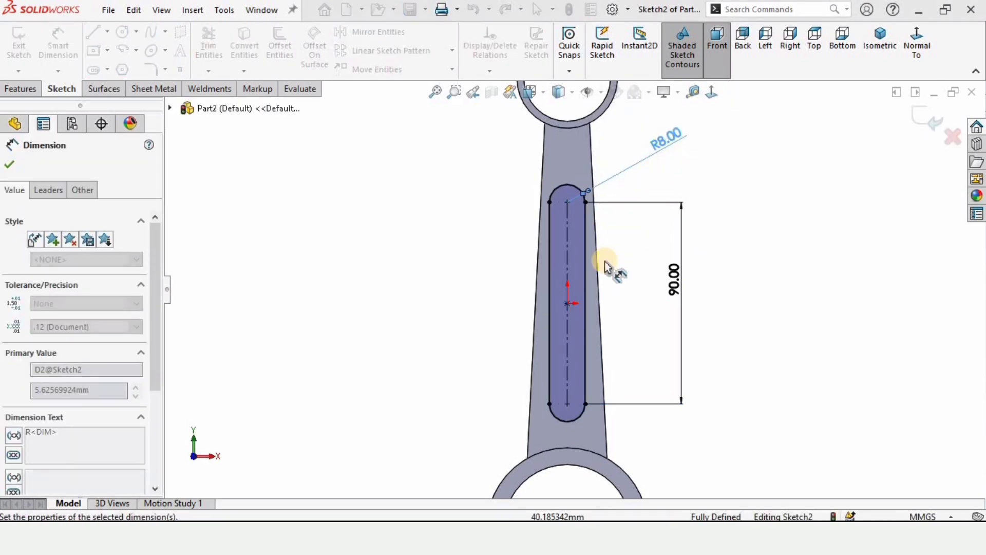
Step: Cut-extrude the slot sketch into the shank with a Blind end condition and a depth of 4 mm
click(33, 90)
click(211, 44)
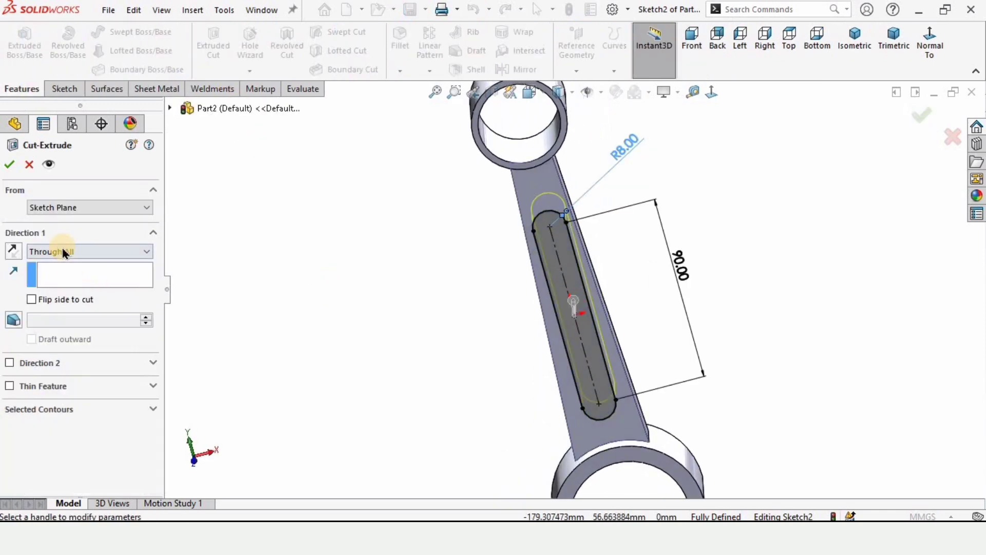
click(64, 251)
click(59, 263)
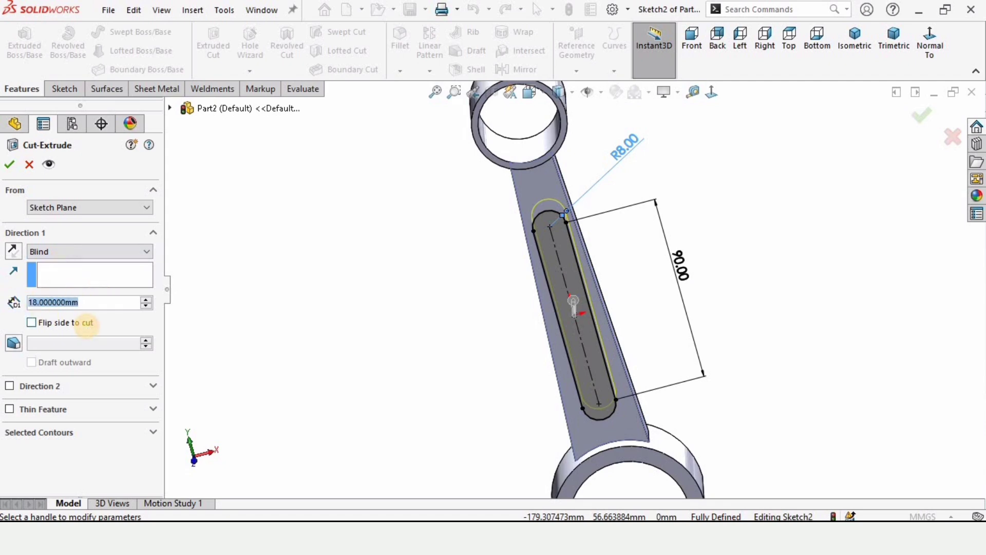
text(4)
key(Return)
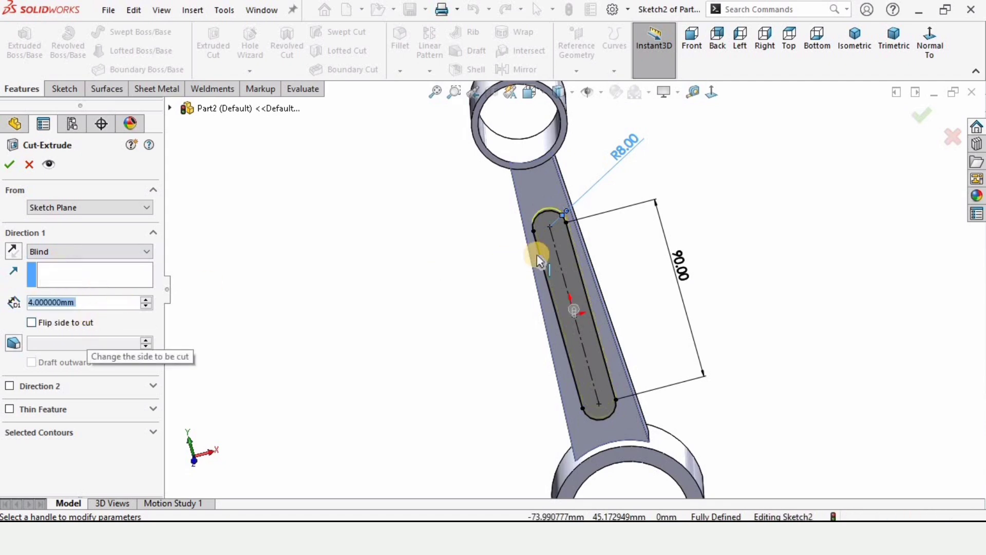
scroll(537, 254, up, 1)
middle_drag(537, 254, 594, 224)
scroll(594, 224, down, 3)
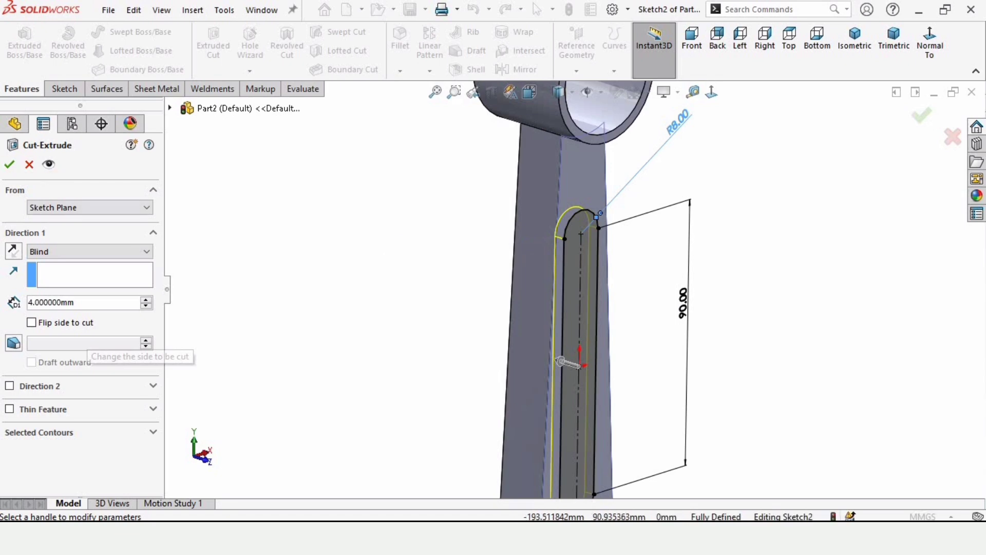
click(9, 164)
Step: Apply the chromium plate appearance from the Chrome metals to the whole part
scroll(577, 351, up, 2)
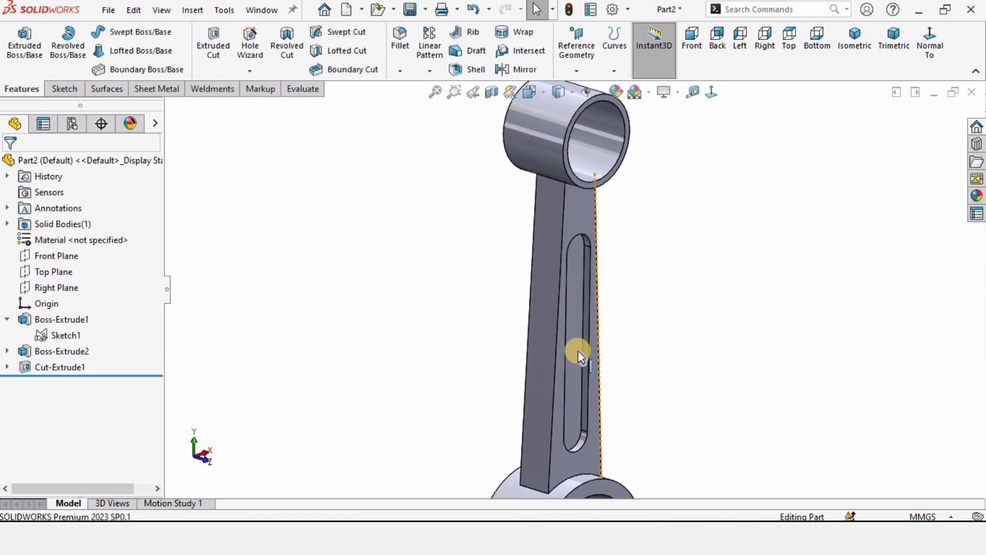
scroll(590, 249, down, 2)
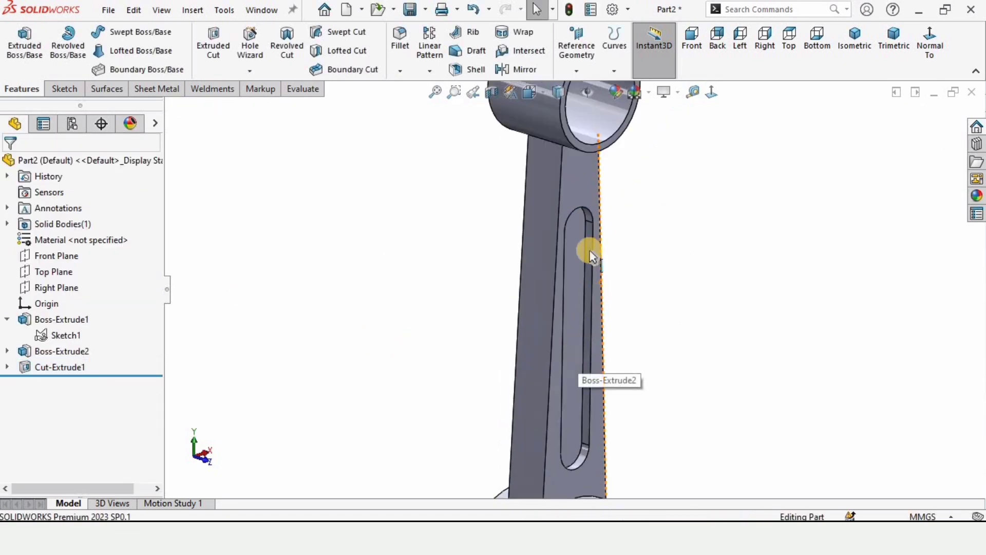
click(976, 197)
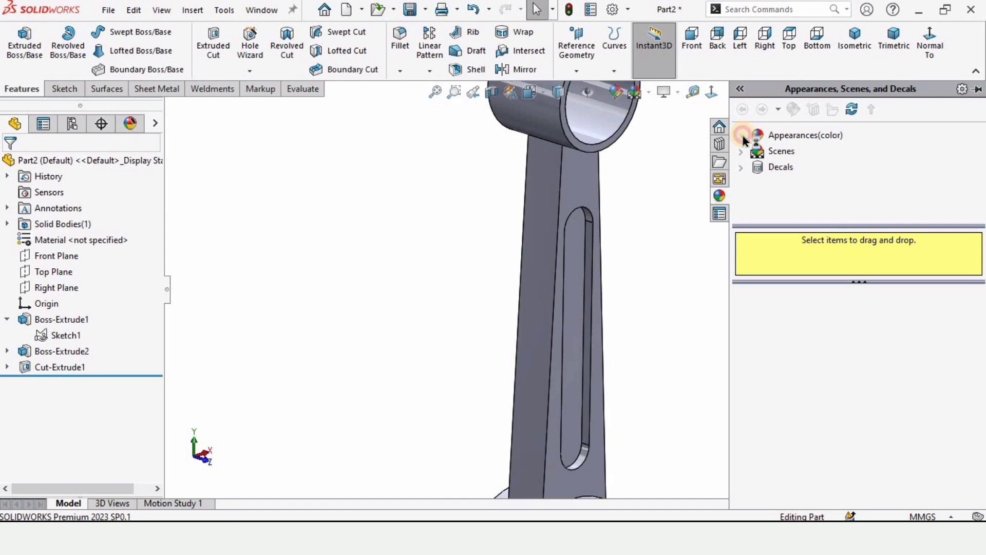
click(741, 136)
click(763, 170)
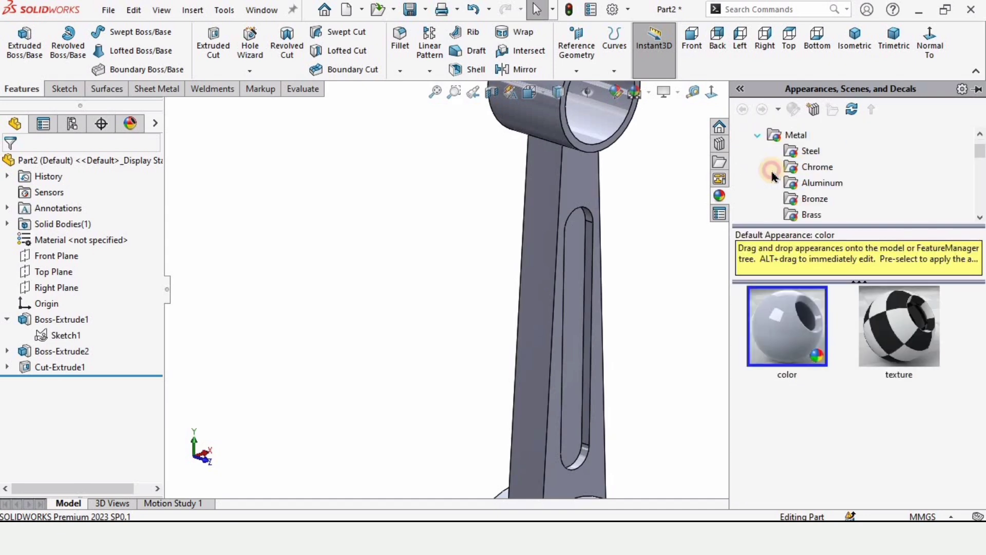
click(814, 165)
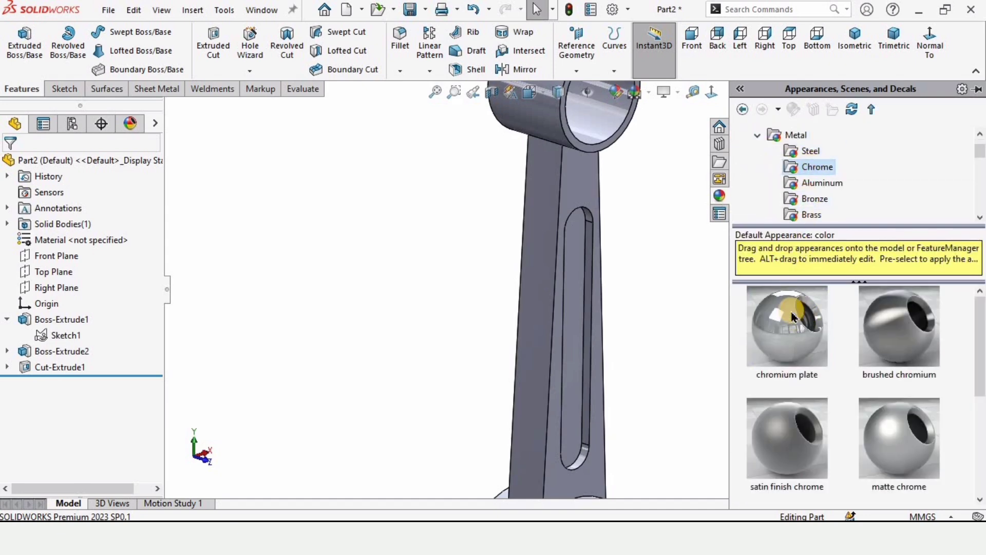
double_click(789, 317)
click(673, 352)
Step: Start a Mirror feature using the Front Plane as the mirror plane
scroll(589, 315, up, 3)
mouse_move(588, 314)
middle_down()
mouse_move(654, 304)
mouse_move(579, 314)
middle_up()
scroll(558, 239, down, 5)
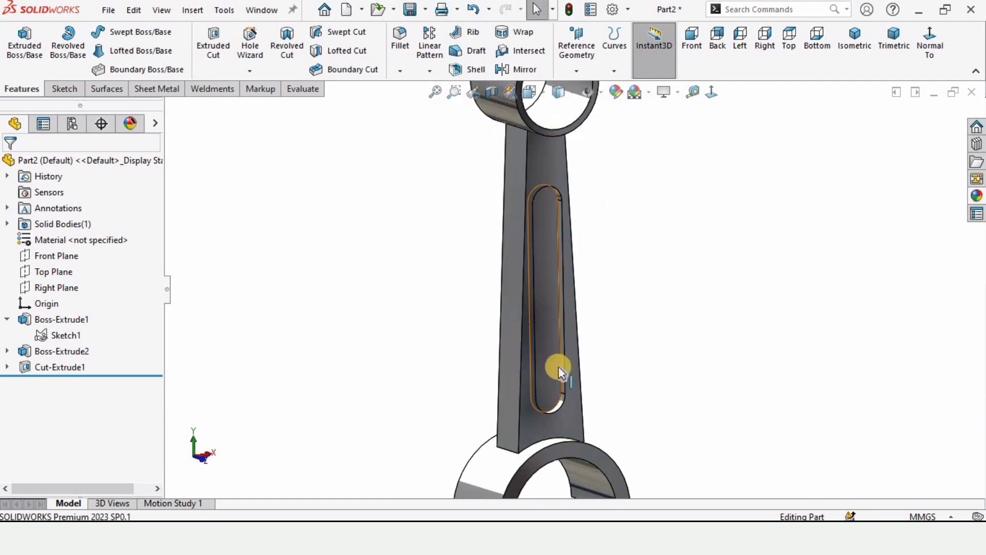
middle_drag(559, 367, 507, 227)
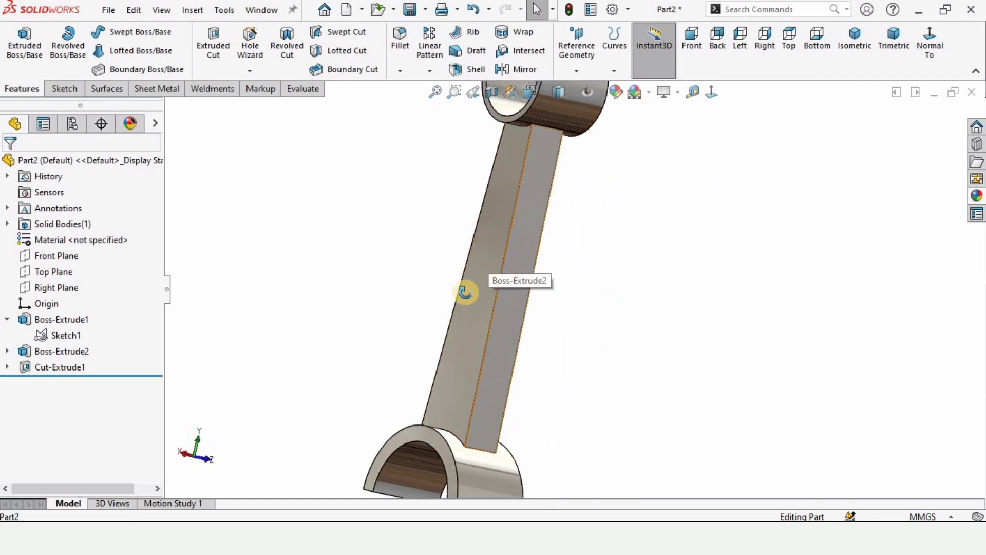
middle_drag(465, 292, 463, 205)
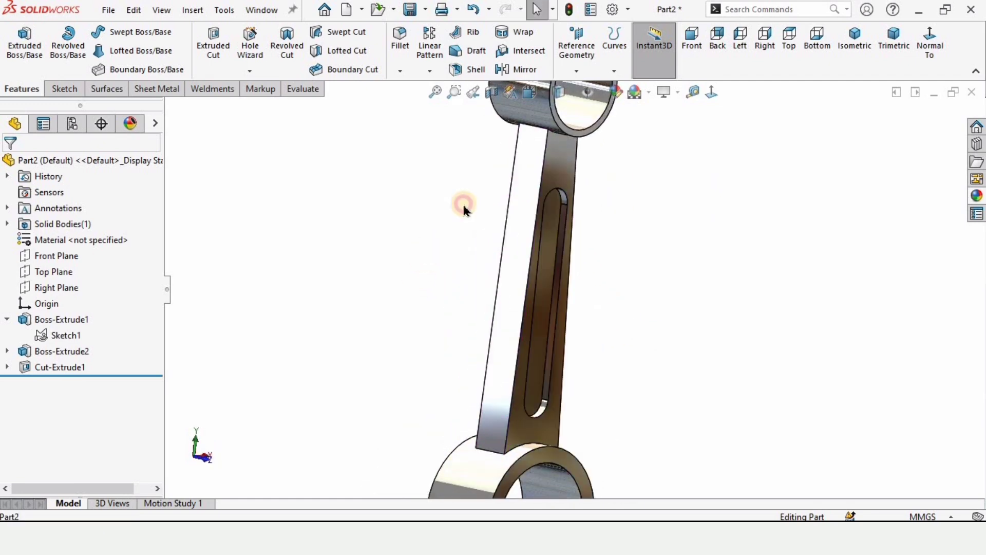
click(517, 69)
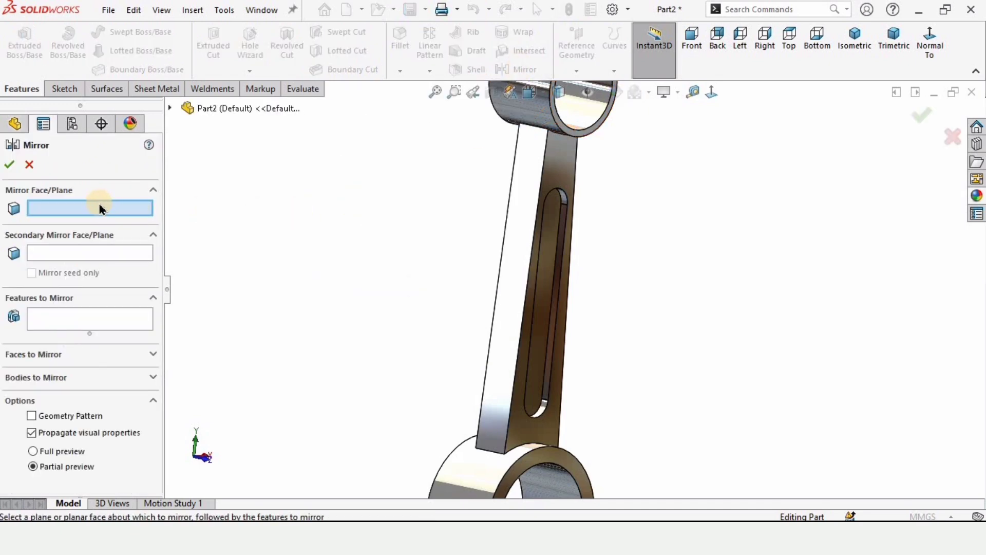
click(170, 107)
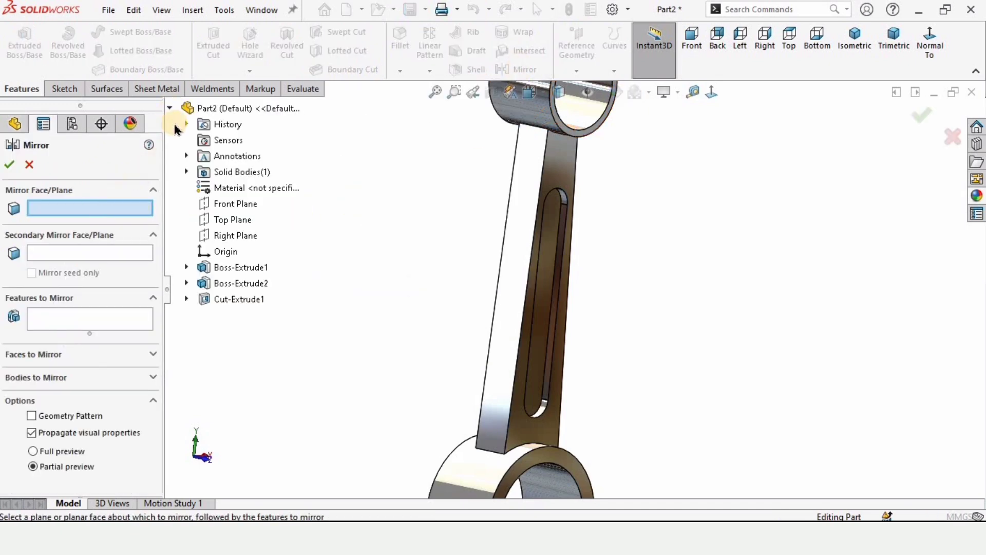
click(226, 204)
Step: Choose the shank's slot cut as the feature to mirror and complete the mirror onto the opposite face
middle_drag(428, 235, 485, 273)
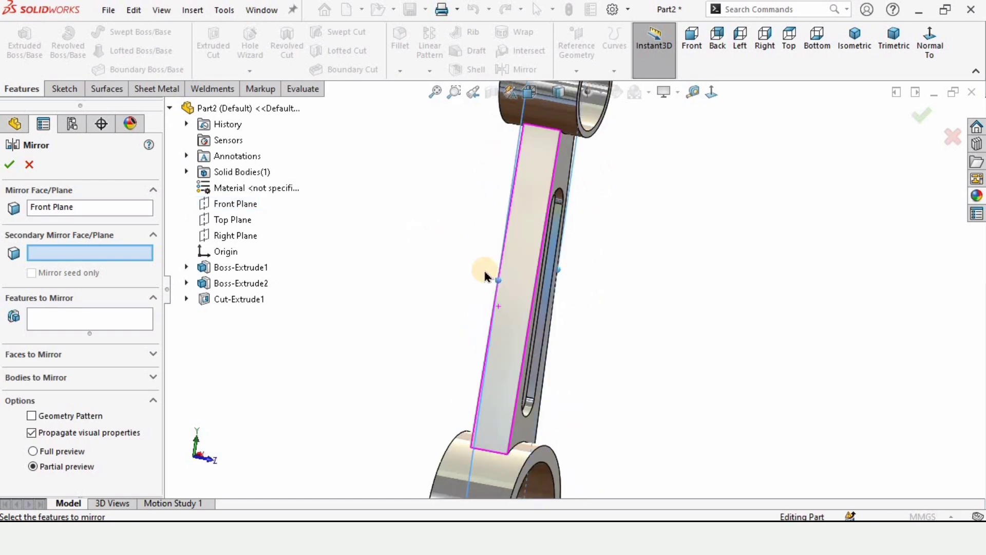
scroll(558, 270, up, 4)
middle_drag(558, 269, 571, 218)
scroll(568, 198, up, 1)
scroll(564, 177, down, 3)
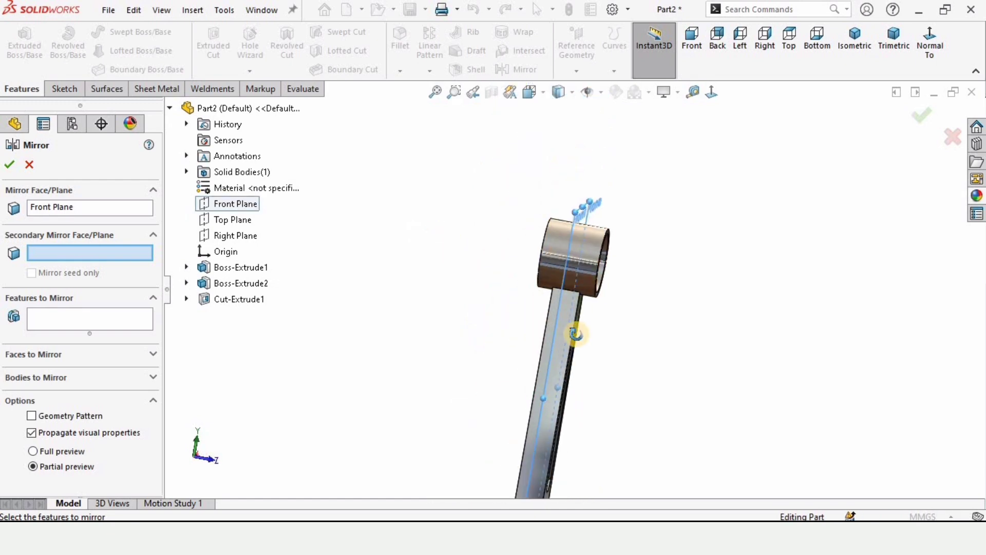
scroll(559, 408, up, 4)
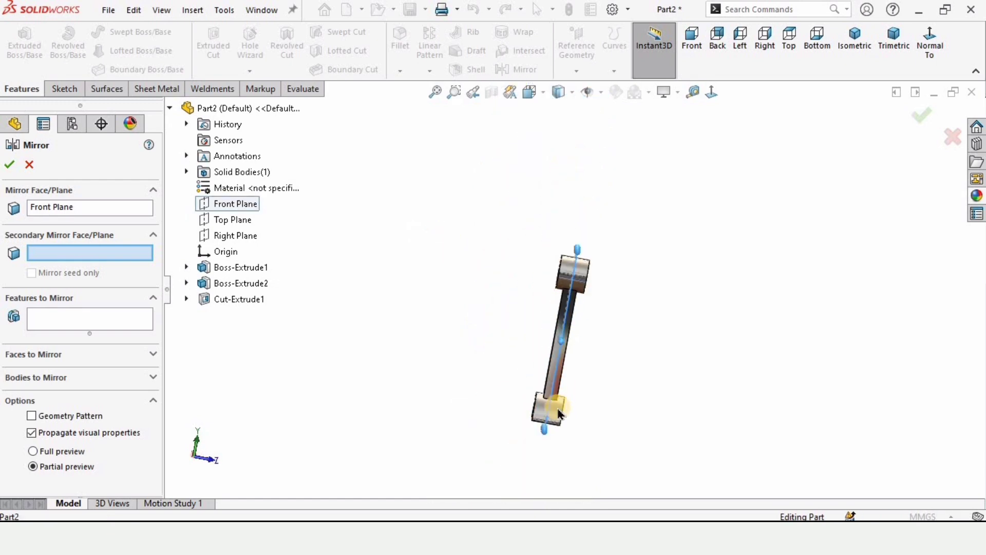
middle_drag(481, 394, 571, 348)
scroll(572, 349, down, 4)
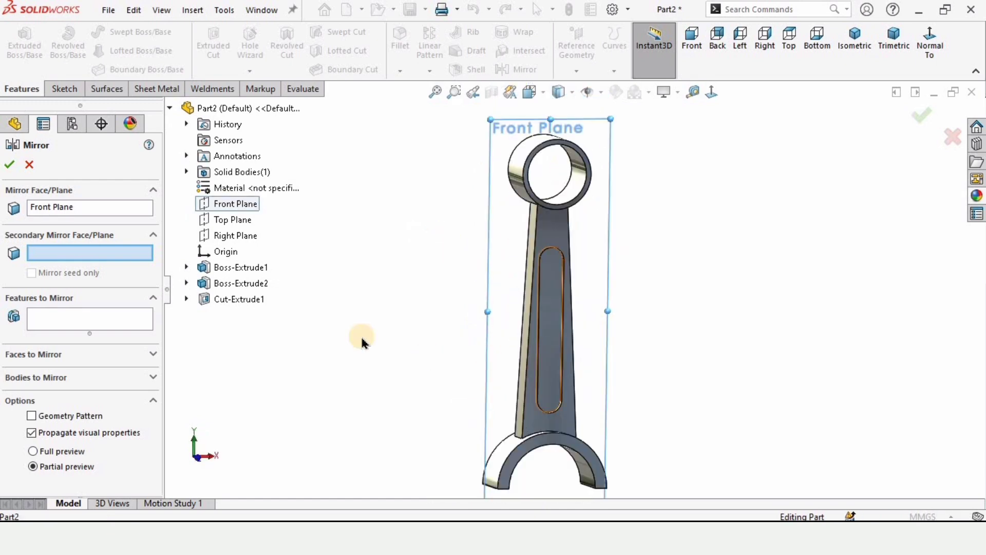
click(72, 317)
scroll(544, 311, down, 2)
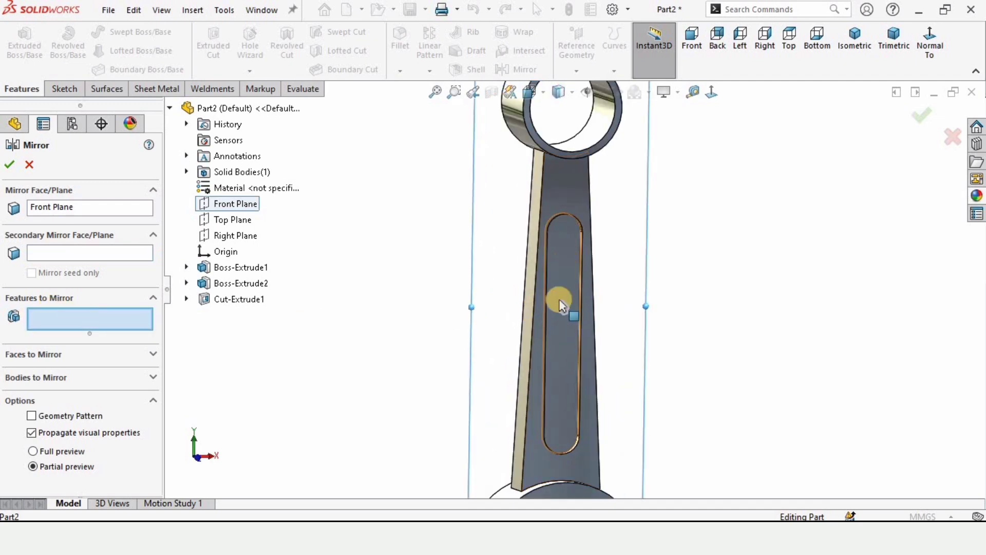
click(564, 340)
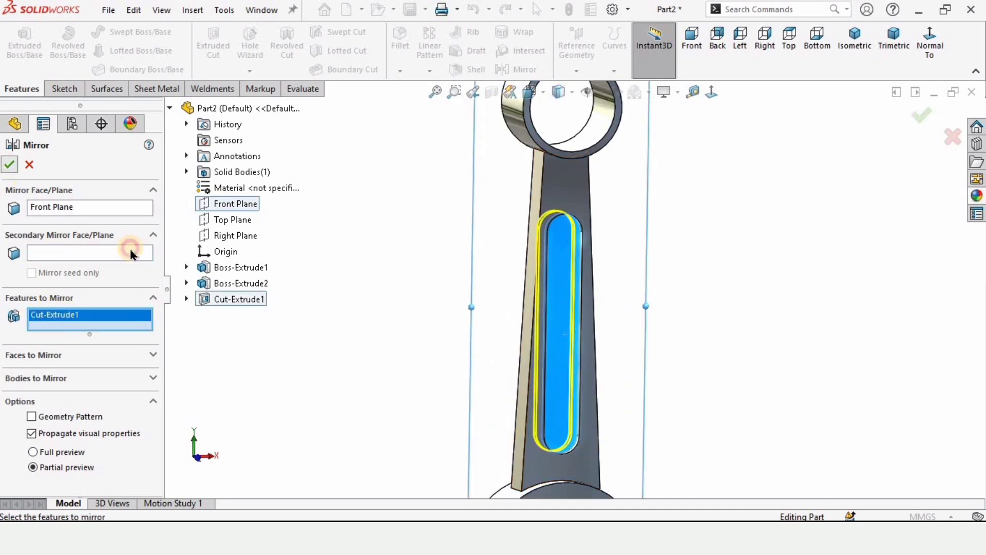
right_click(417, 380)
mouse_move(477, 373)
middle_down()
mouse_move(599, 392)
mouse_move(483, 367)
middle_up()
key(Escape)
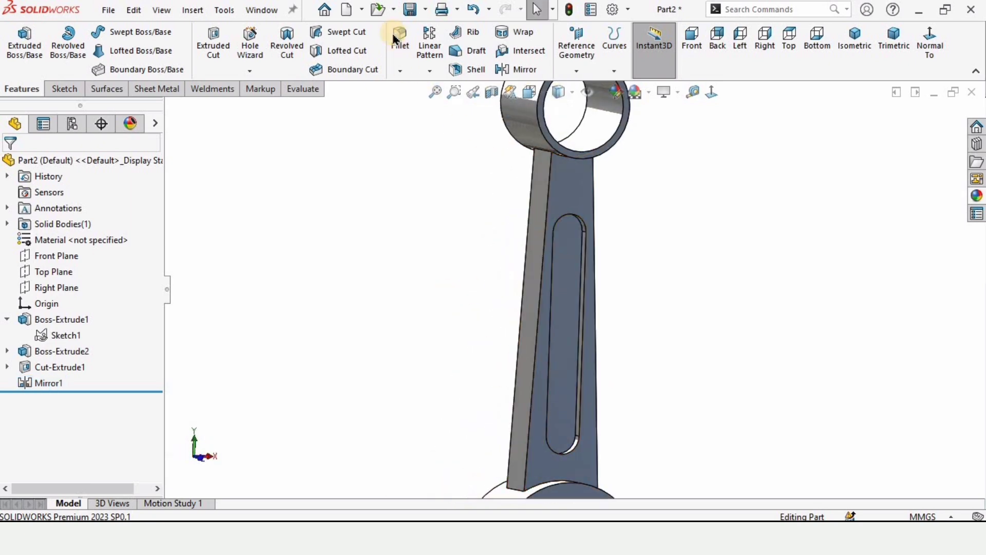
Step: Start a 1 mm symmetric fillet and select the complete inner and outer edge loops of the front slot
click(401, 48)
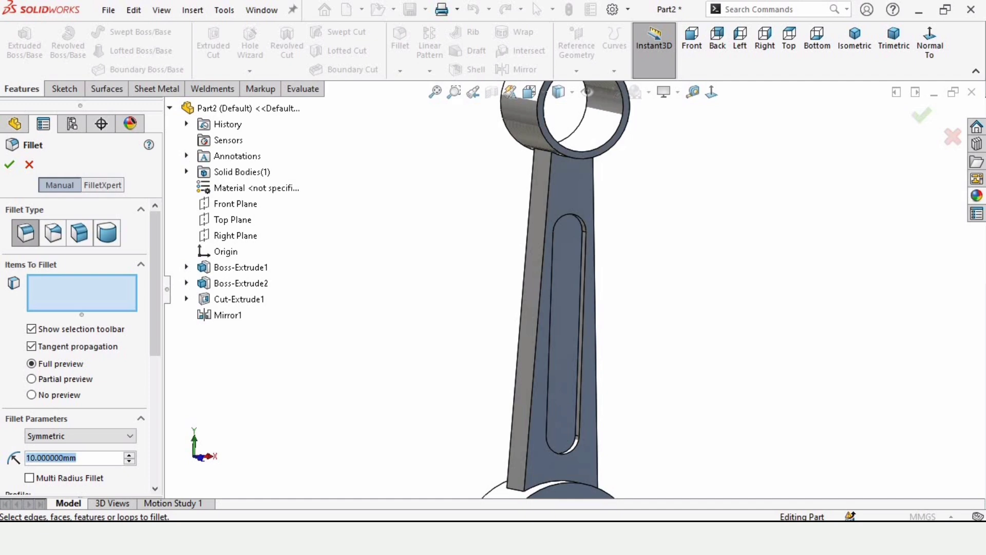
text(1)
key(Return)
scroll(575, 339, down, 3)
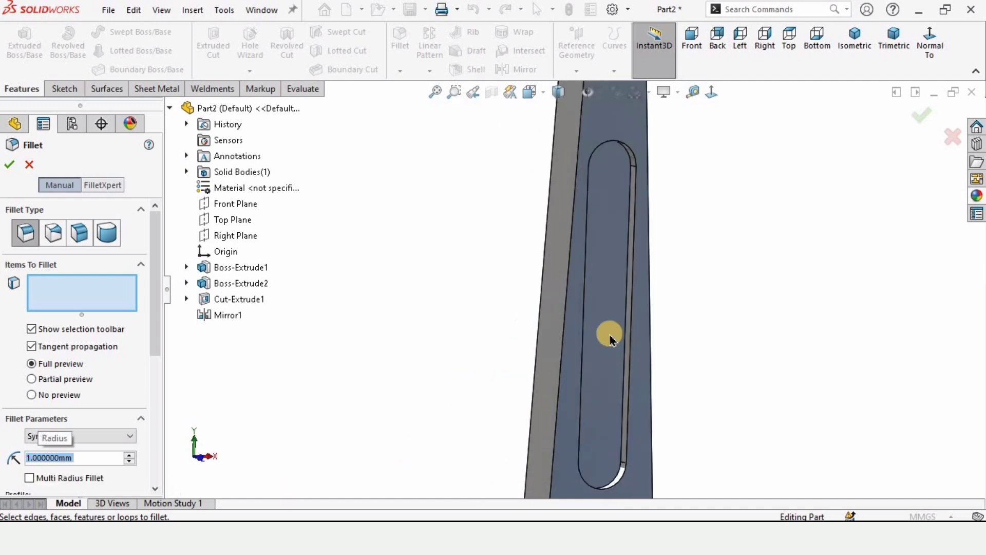
scroll(626, 304, down, 2)
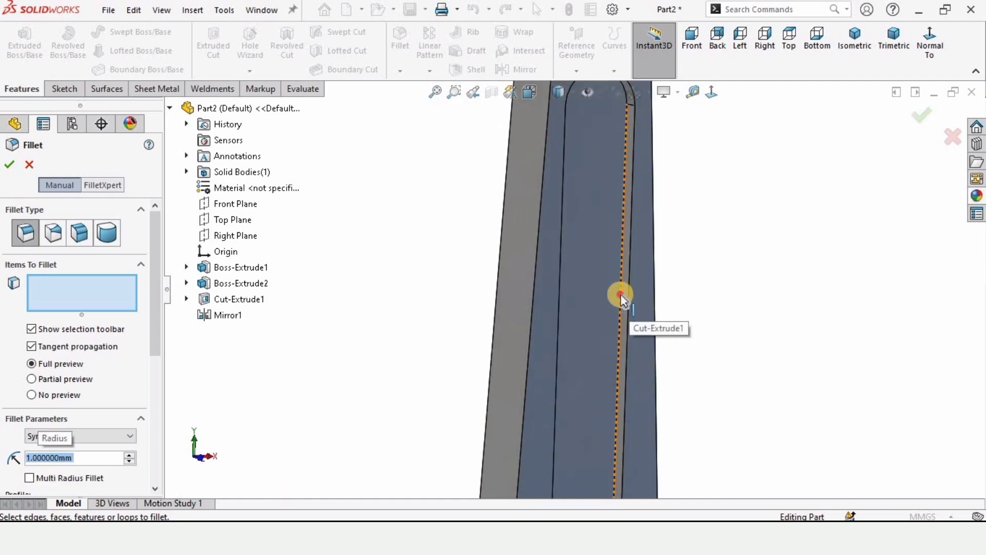
click(621, 294)
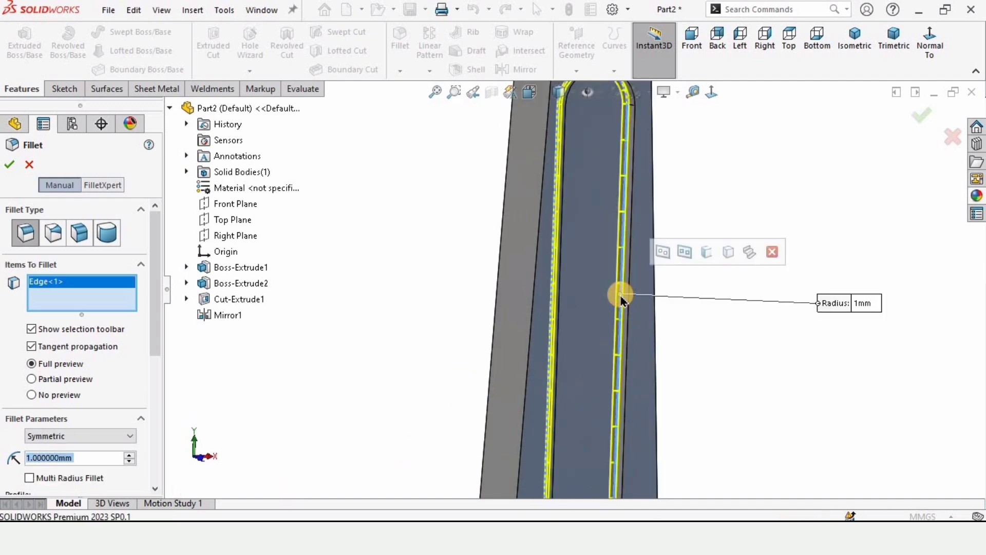
click(664, 256)
click(650, 253)
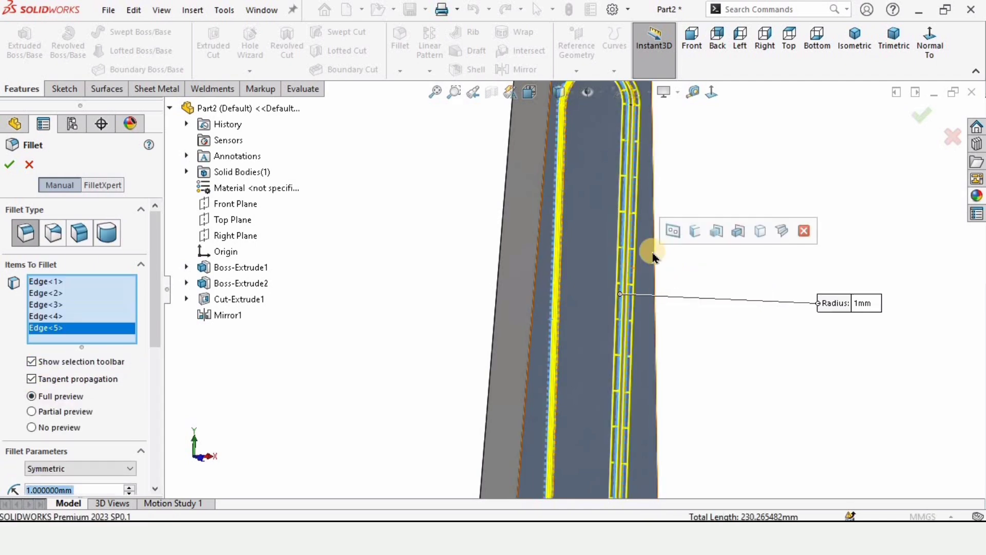
click(672, 229)
Step: Add the inner and outer edge loops of the opposite slot to the fillet and apply it
scroll(560, 272, up, 3)
mouse_move(559, 272)
middle_down()
mouse_move(632, 284)
mouse_move(339, 235)
middle_up()
scroll(397, 243, down, 3)
click(562, 195)
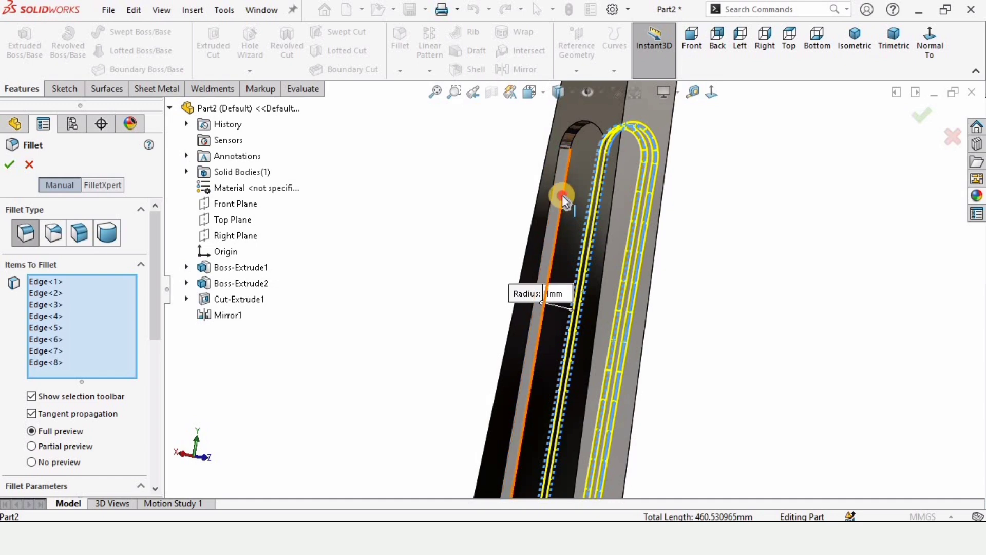
click(601, 156)
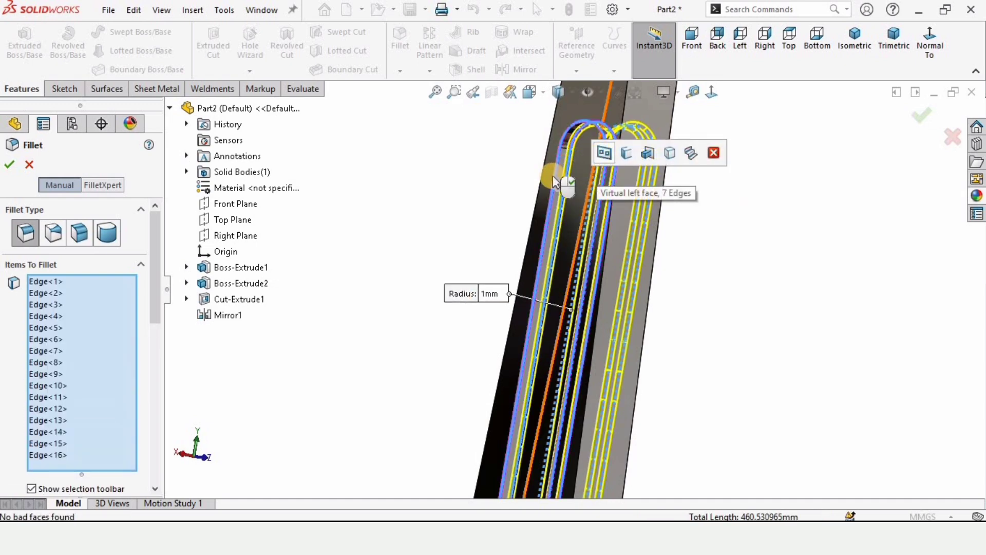
middle_drag(555, 181, 257, 315)
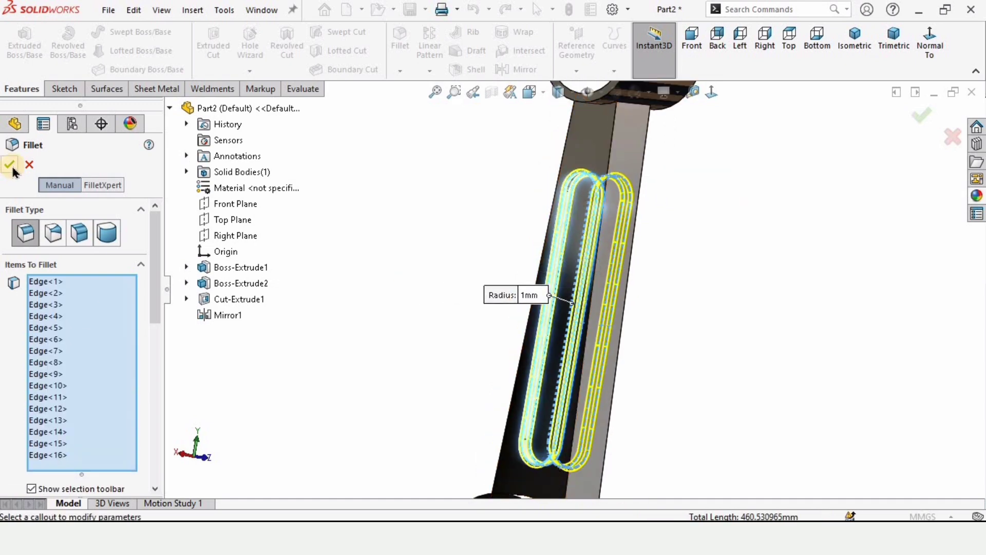
middle_drag(583, 329, 393, 330)
key(f)
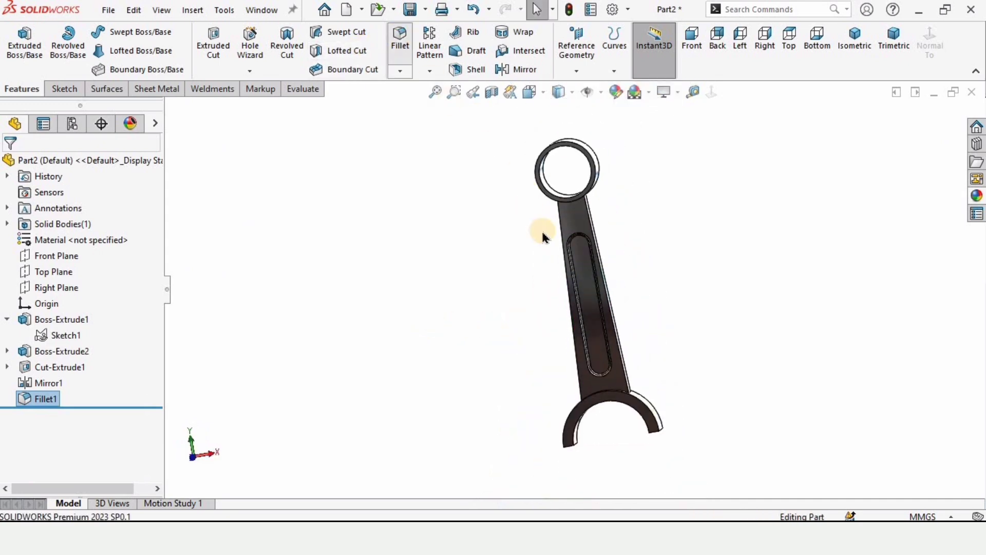
scroll(567, 204, down, 3)
middle_drag(568, 219, 611, 218)
scroll(532, 216, down, 3)
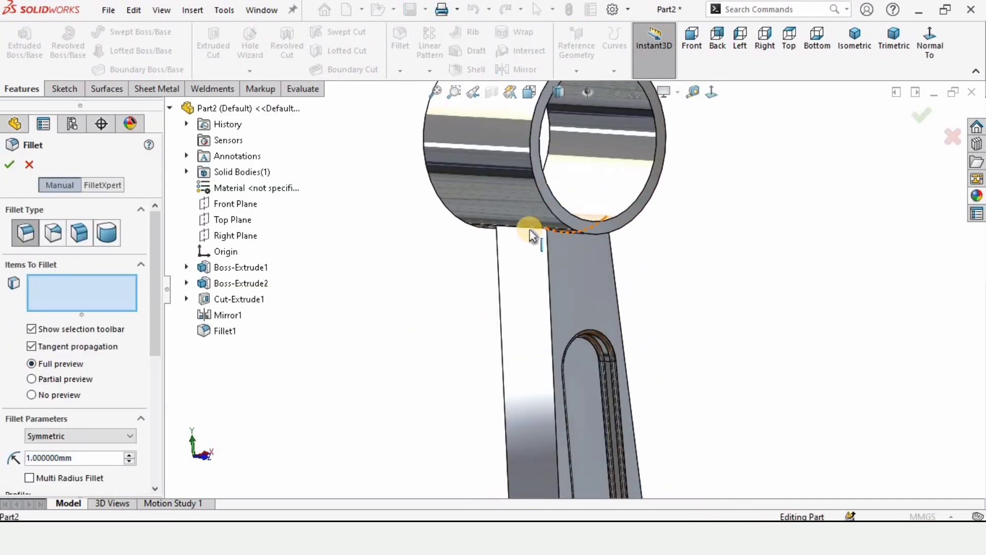
click(522, 230)
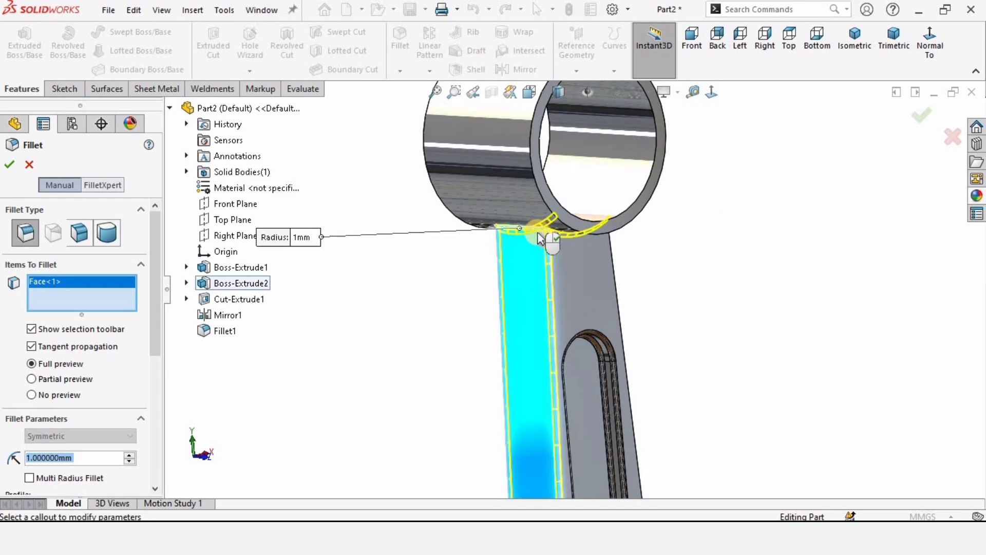
middle_drag(522, 230, 284, 263)
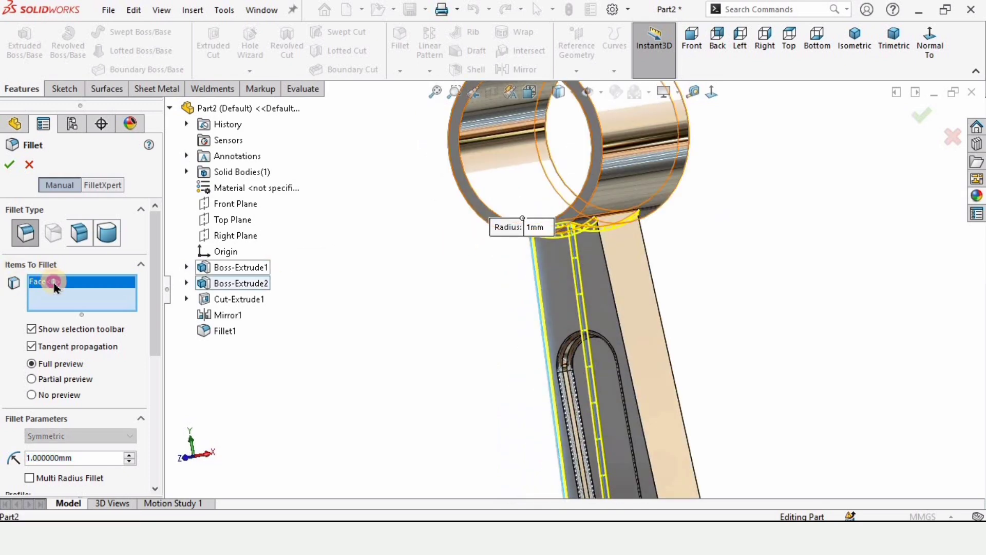
key(Delete)
Step: Fillet the two side edges where the shank meets the full-ring end with a 22 mm radius
middle_drag(520, 269, 531, 239)
scroll(532, 238, down, 2)
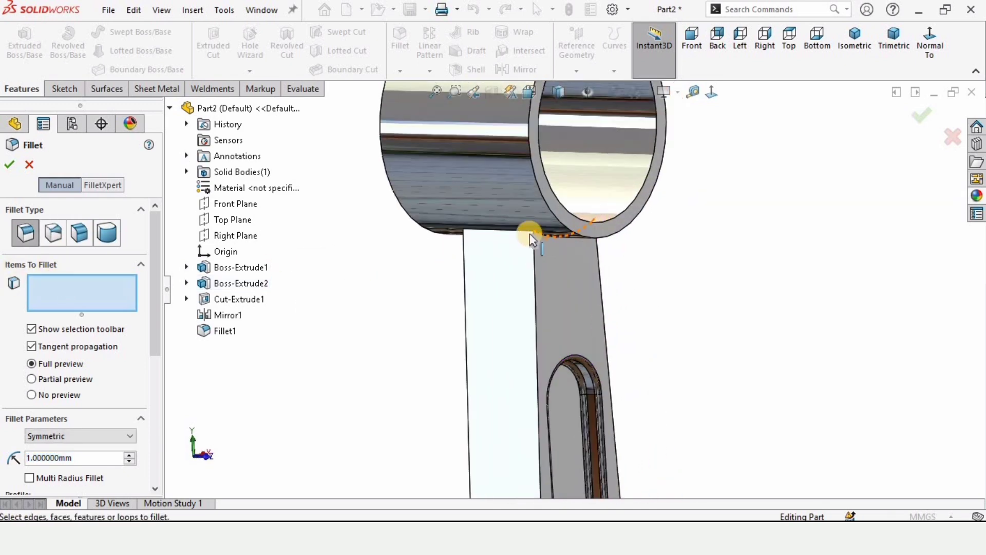
scroll(532, 239, down, 3)
click(519, 252)
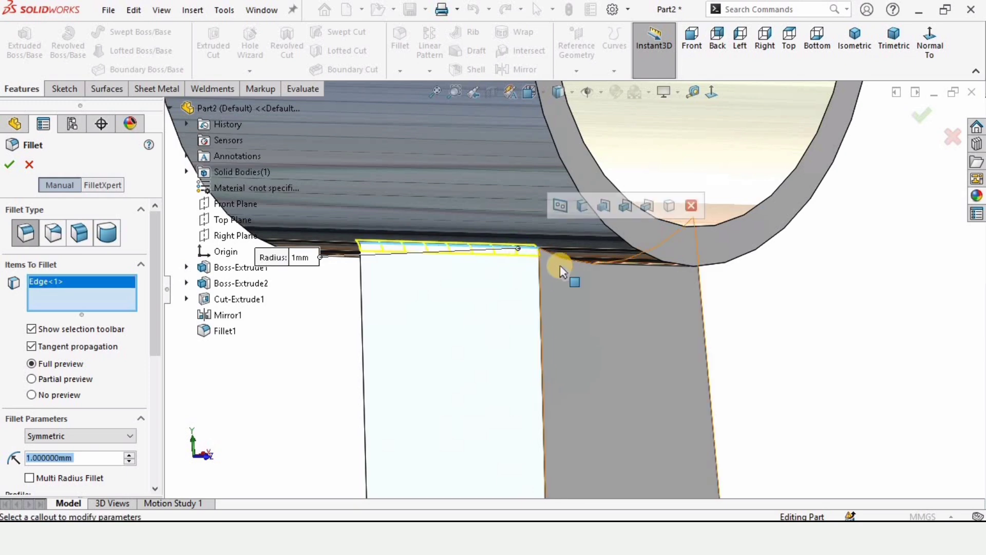
middle_drag(561, 271, 663, 253)
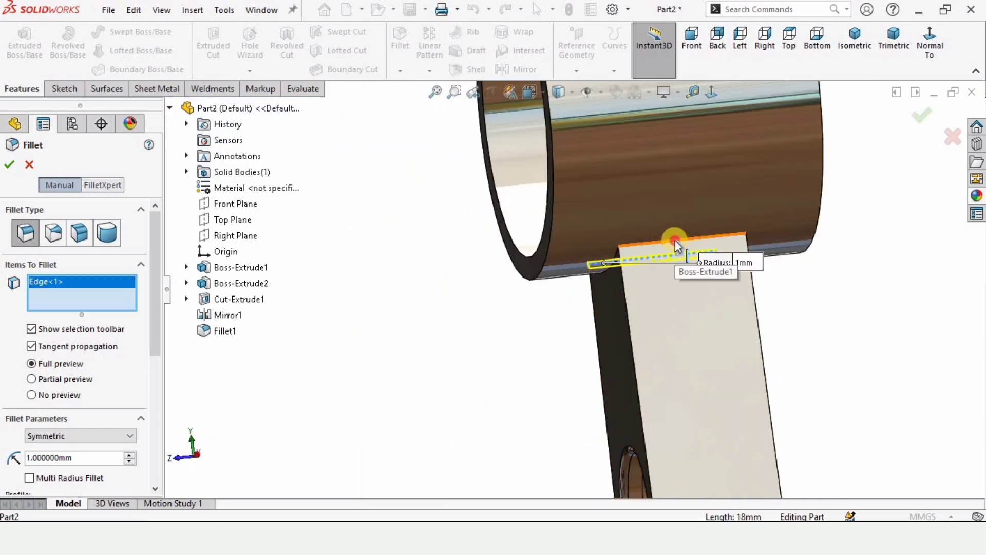
click(675, 242)
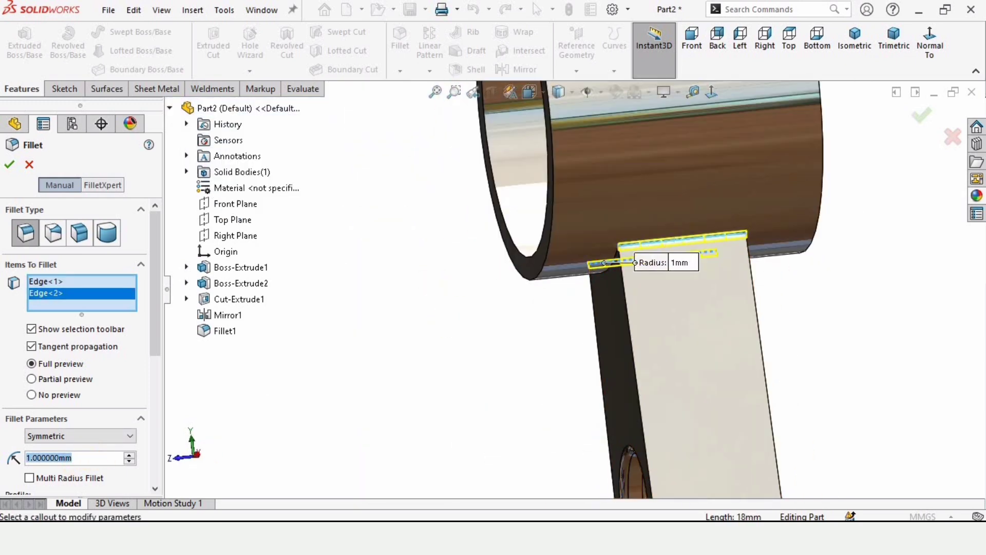
text(2)
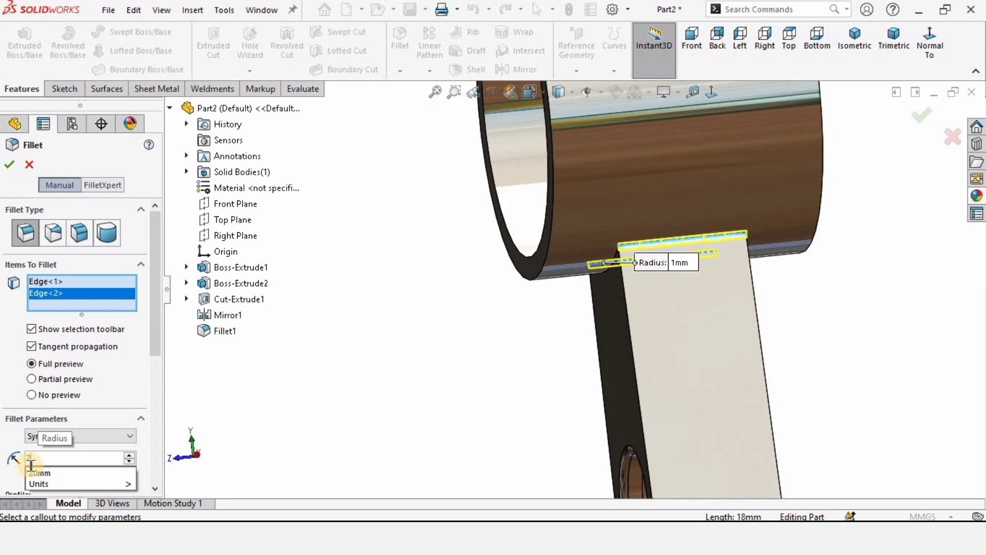
text(2)
key(Return)
mouse_move(627, 378)
middle_down()
mouse_move(696, 354)
mouse_move(631, 360)
middle_up()
click(11, 165)
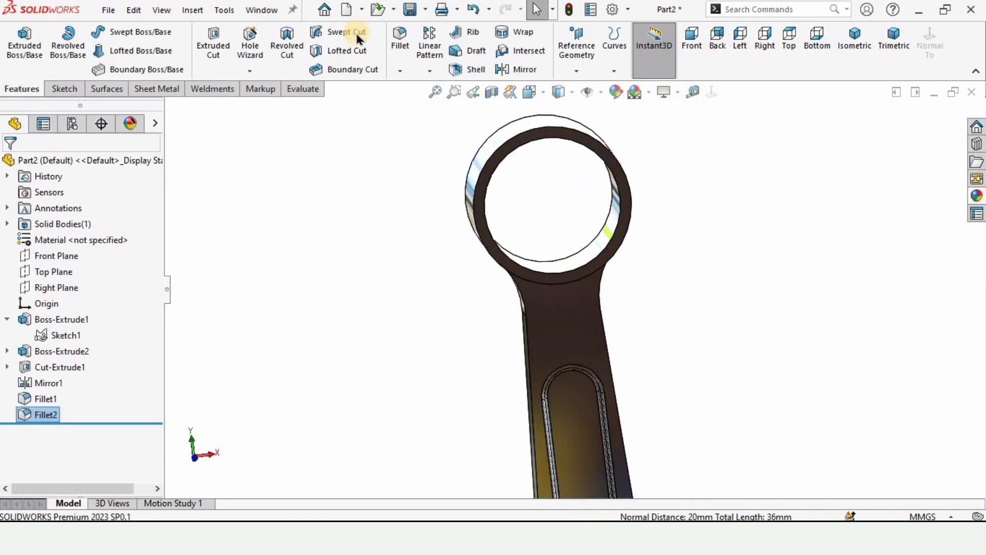
Step: Fillet the two side edges where the shank meets the half-ring end with a 40 mm radius
click(399, 49)
middle_drag(594, 414, 528, 362)
scroll(528, 363, down, 6)
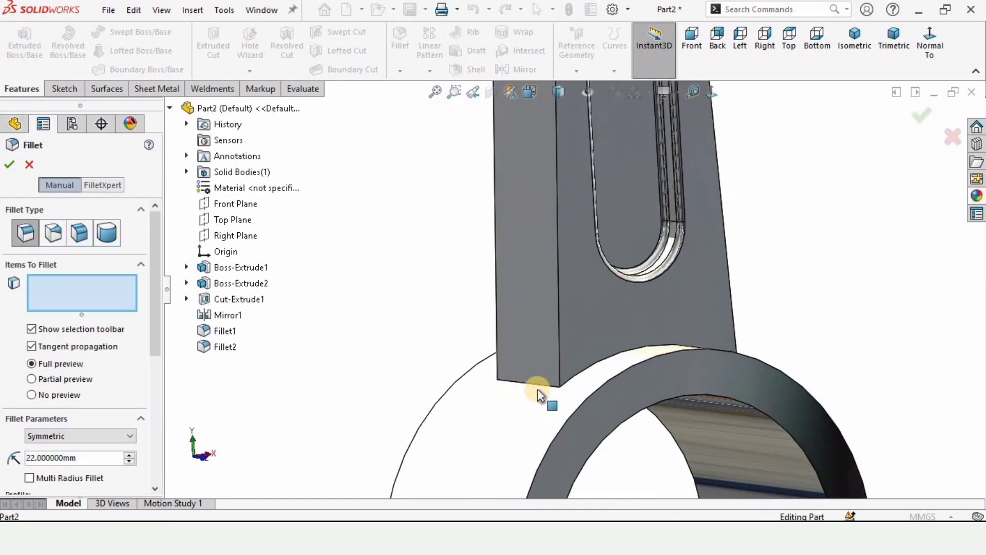
click(635, 353)
middle_drag(635, 354, 781, 330)
click(790, 338)
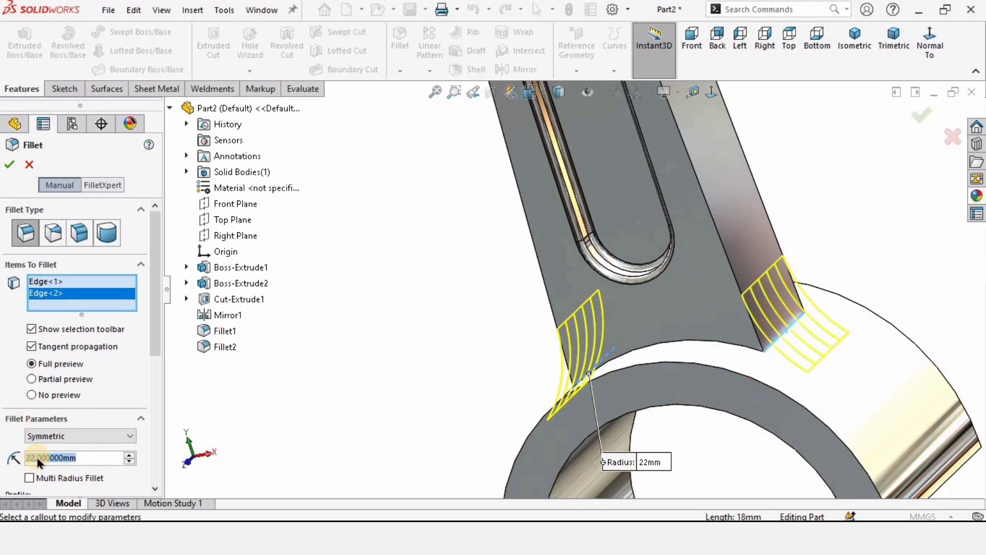
text(40)
key(Return)
scroll(563, 345, up, 2)
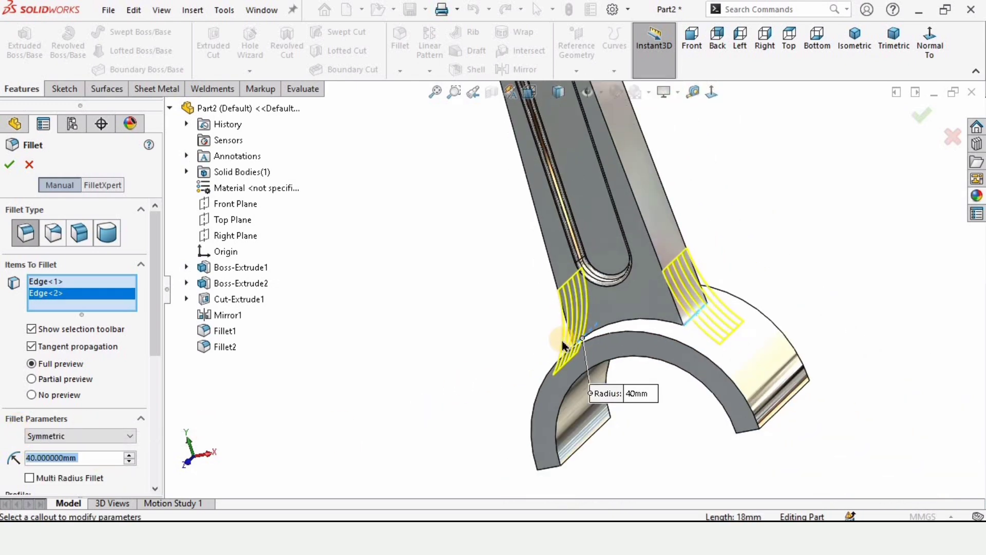
middle_drag(563, 345, 577, 340)
scroll(575, 340, down, 2)
click(11, 165)
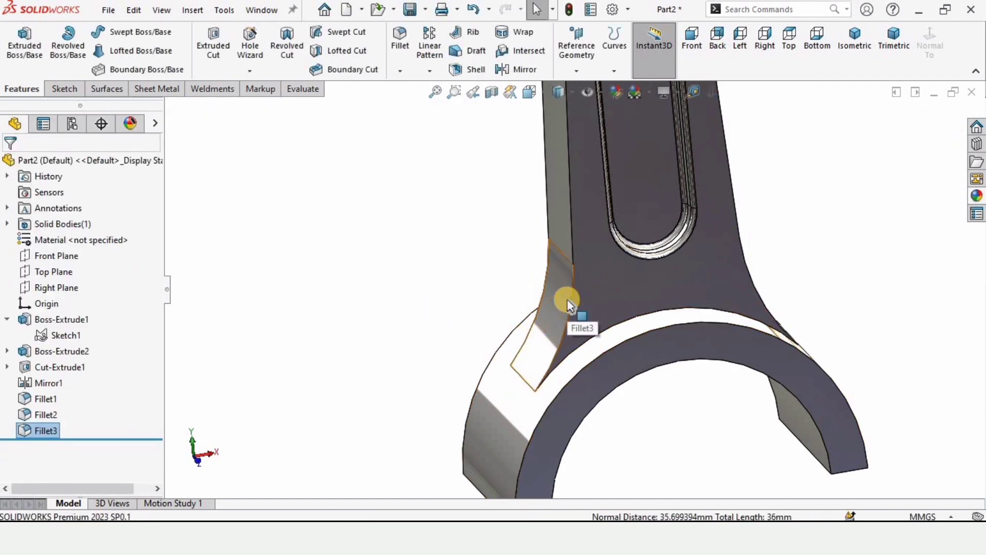
scroll(553, 354, up, 6)
scroll(565, 193, down, 3)
middle_drag(620, 250, 608, 239)
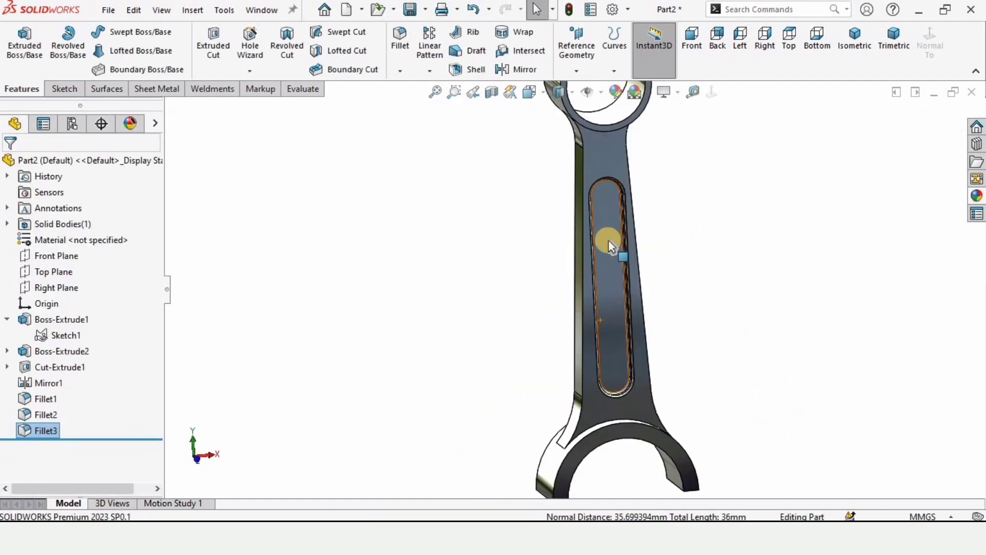
Step: Create a reference plane offset 30 mm from the half-ring's end face, flipped toward the shank
scroll(608, 239, up, 2)
click(578, 72)
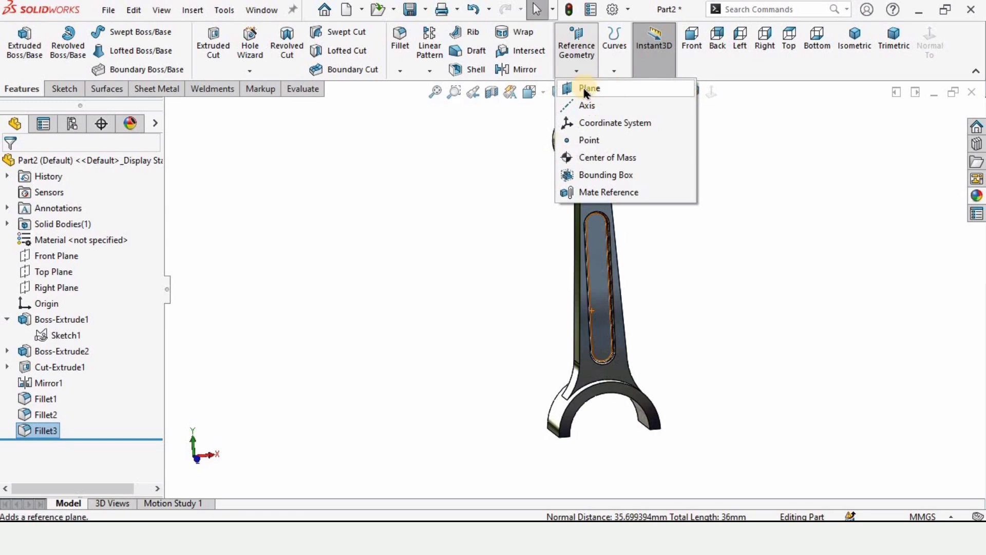
click(595, 97)
scroll(561, 409, down, 6)
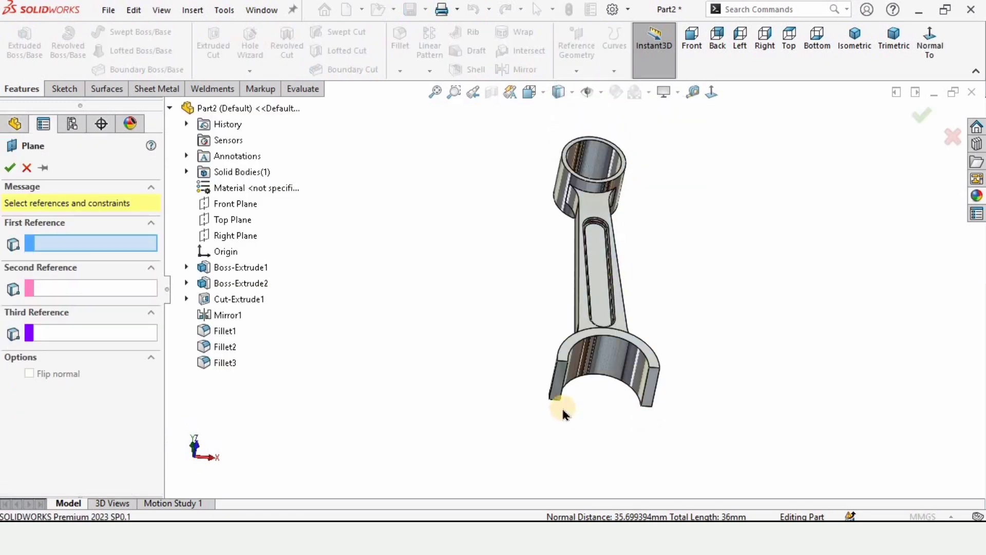
click(538, 355)
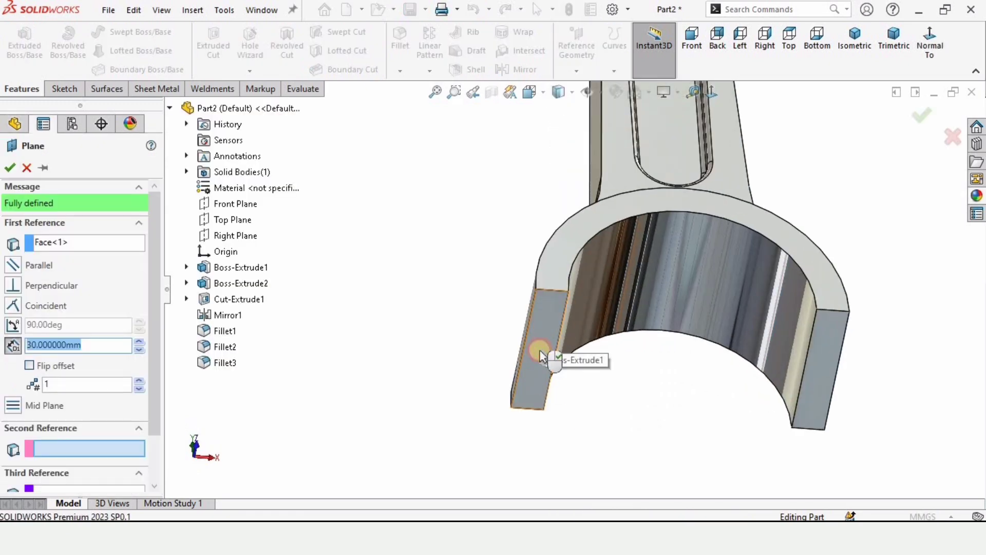
scroll(638, 400, up, 3)
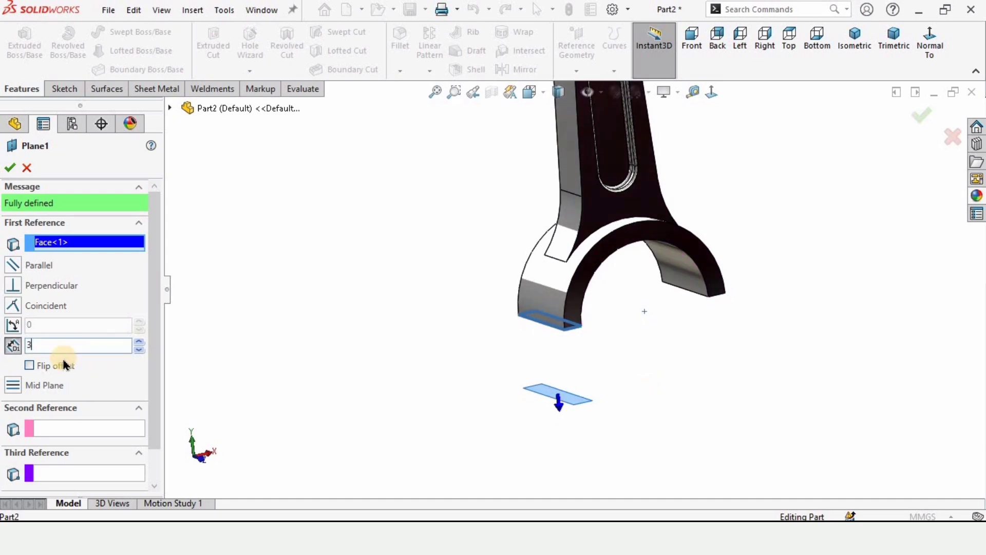
key(Return)
scroll(591, 336, down, 2)
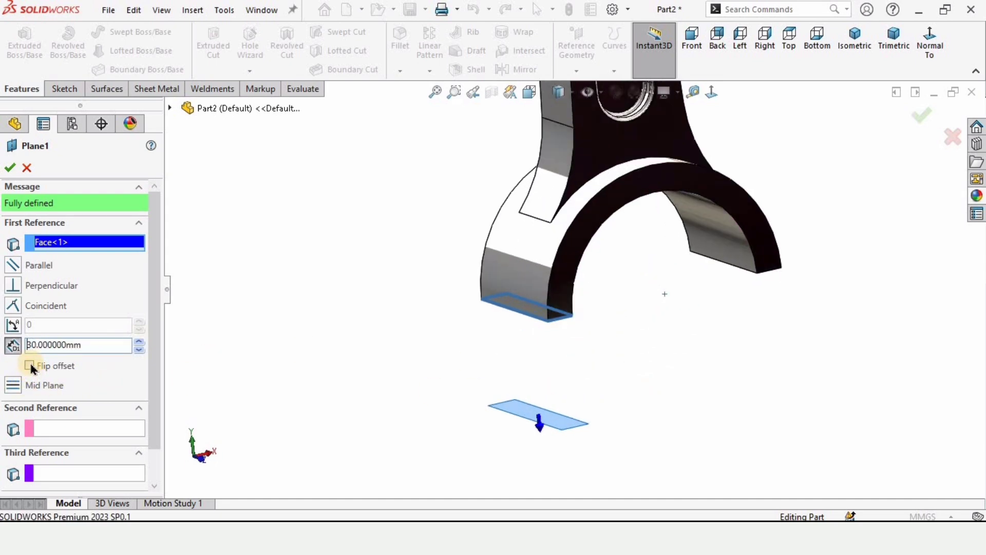
click(29, 366)
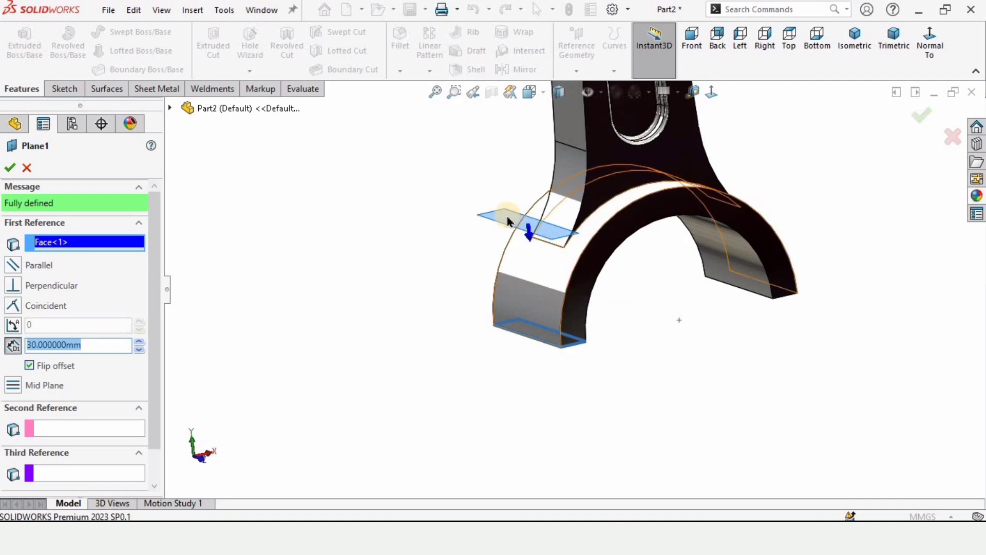
click(6, 167)
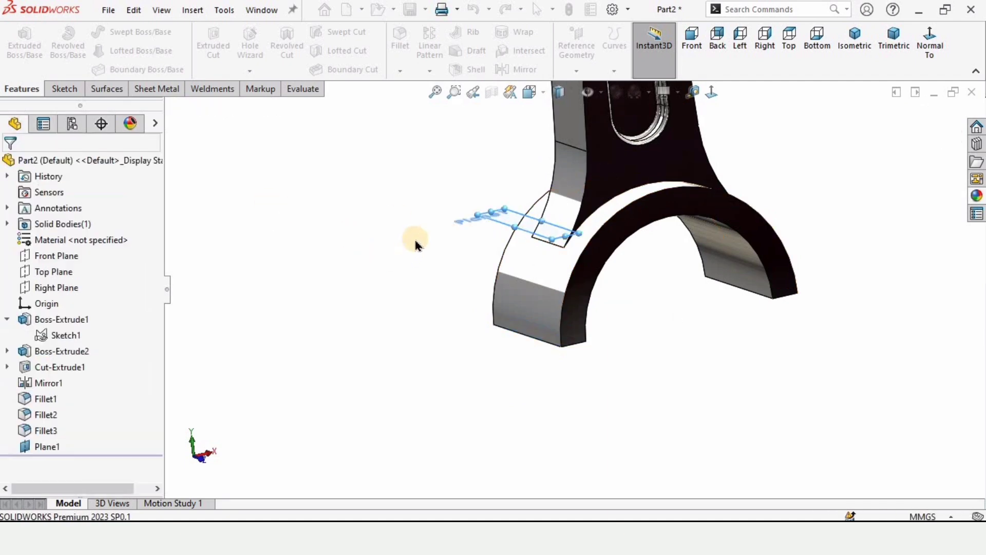
Step: Sketch a horizontal centerpoint straight slot on the new plane, centered on the origin, about 110 mm between end centers and 10 mm wide
middle_drag(418, 269, 515, 202)
click(506, 208)
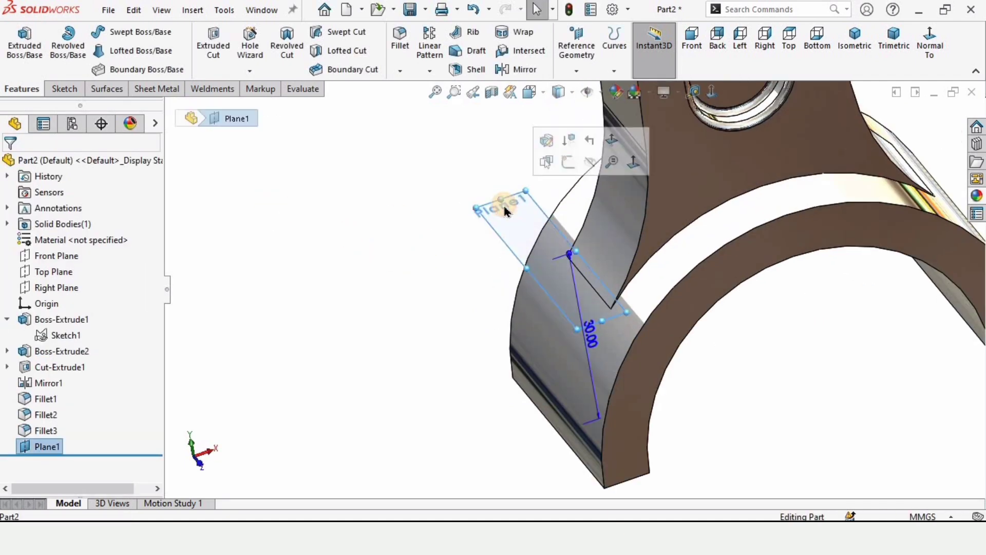
click(566, 161)
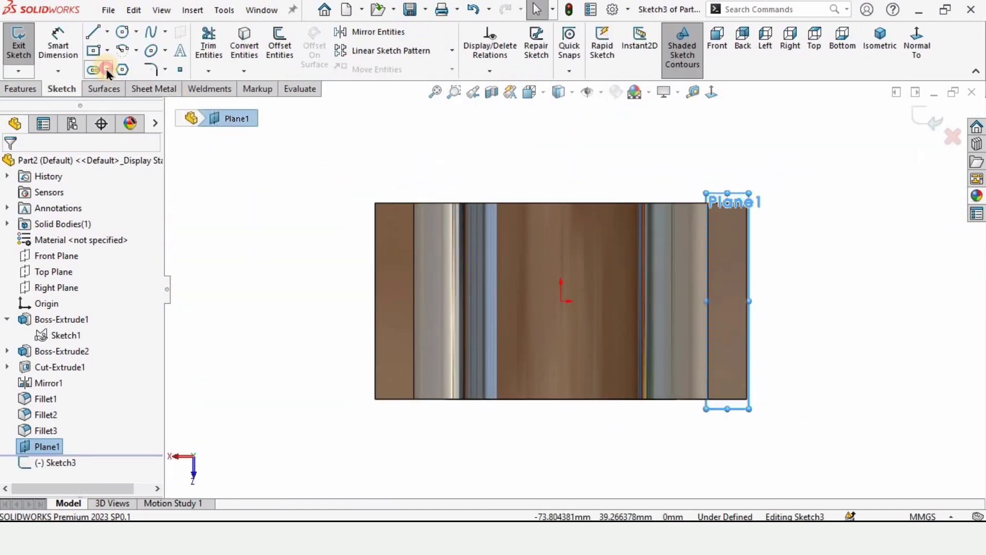
click(106, 70)
click(135, 106)
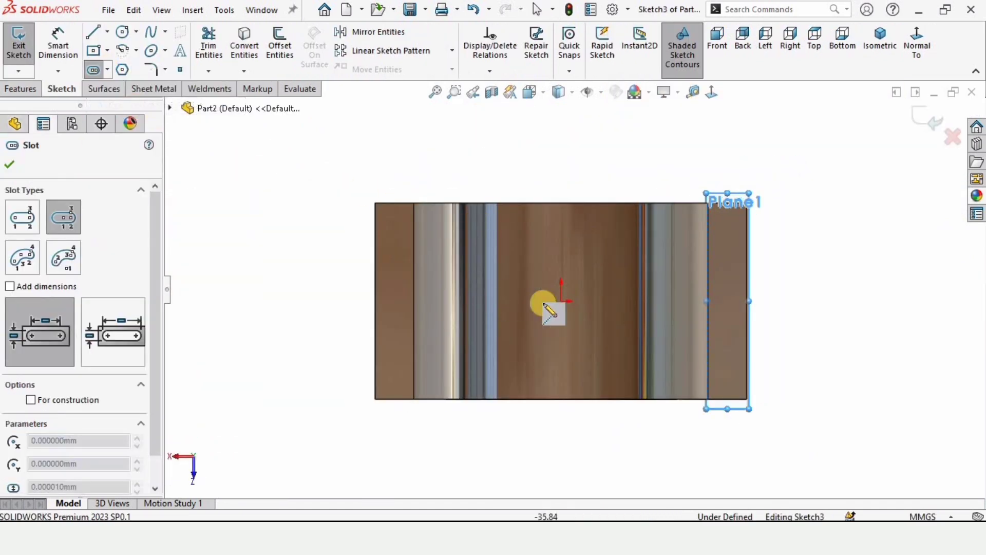
click(526, 303)
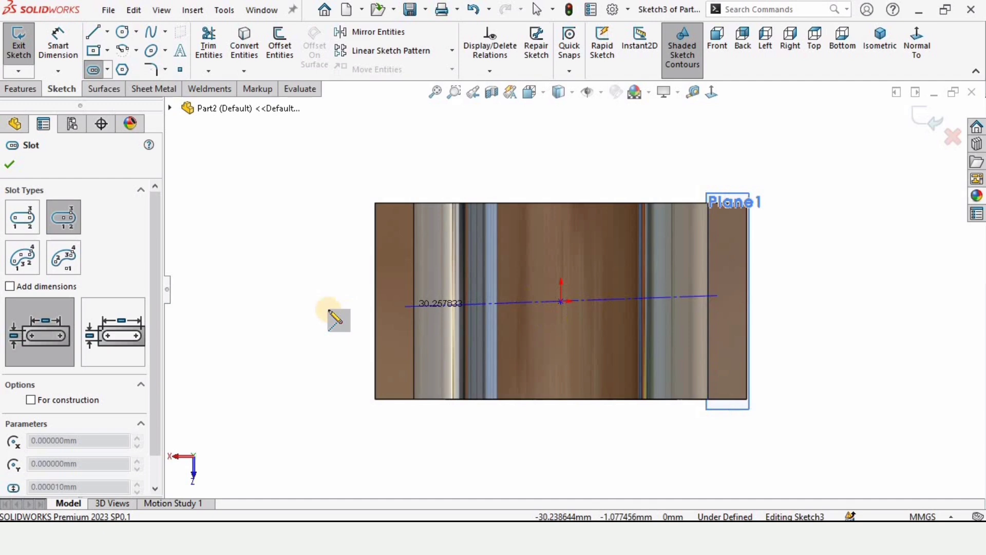
click(278, 301)
click(278, 275)
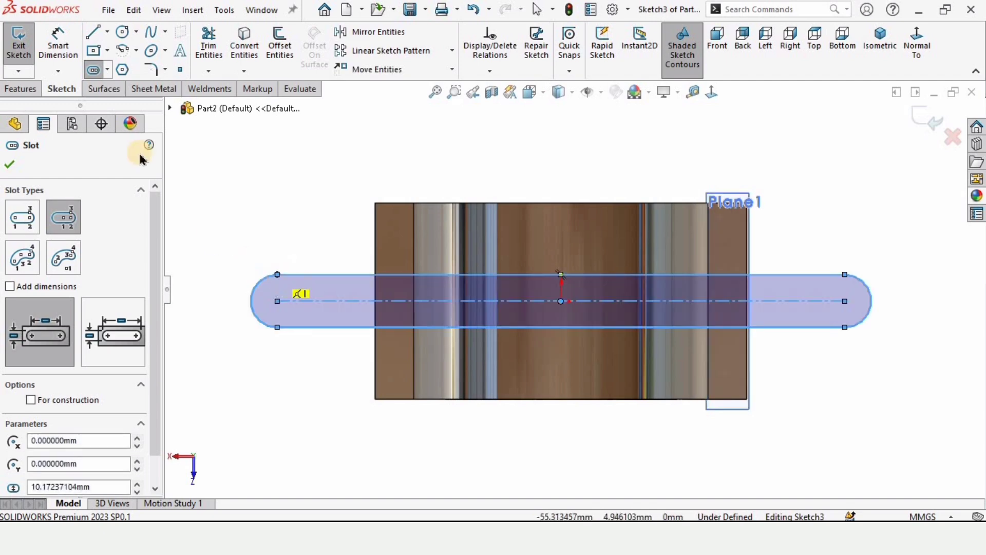
Step: Dimension the slot's straight edge to 76 mm
click(58, 43)
click(525, 274)
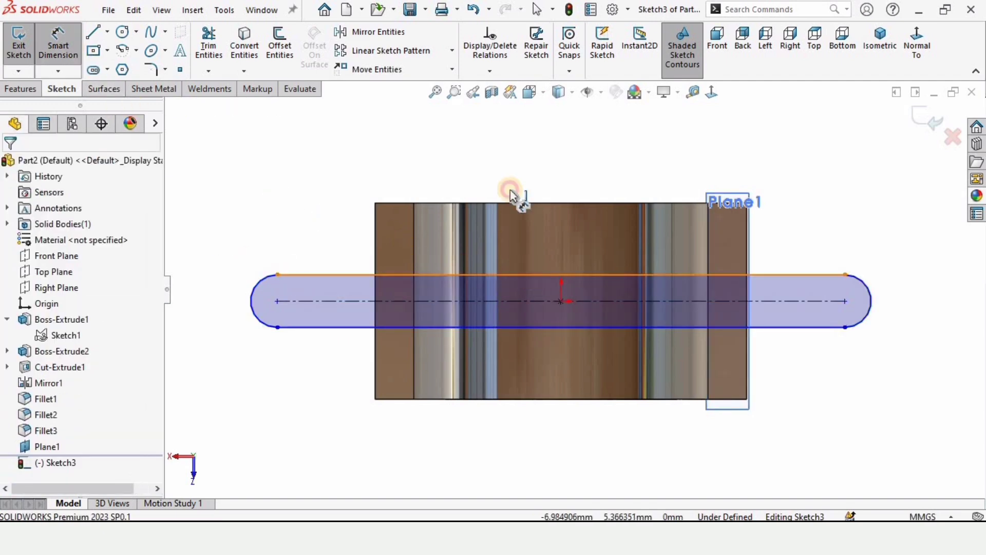
click(518, 166)
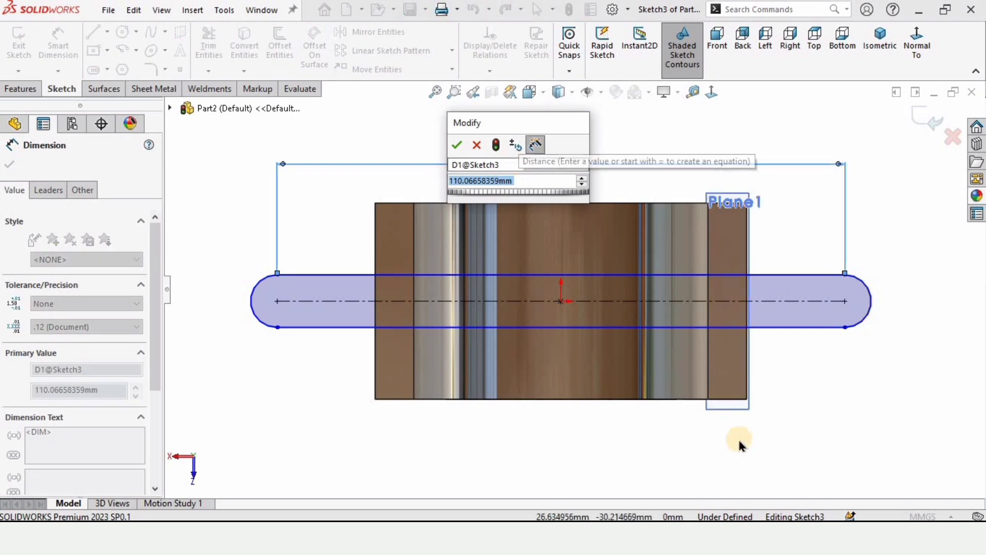
text(7)
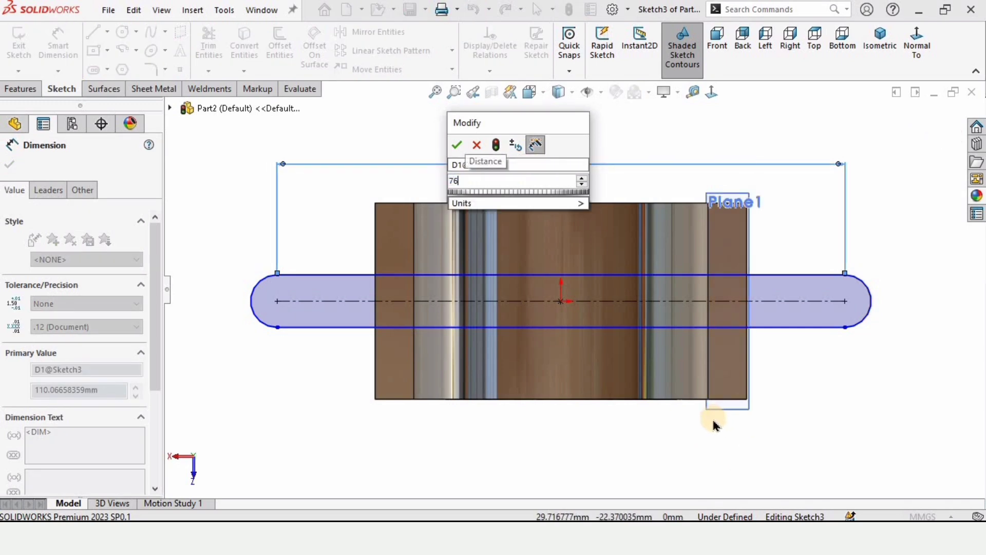
text(6)
key(Return)
Step: Dimension the slot's rounded end with a 9 mm radius
scroll(462, 339, down, 3)
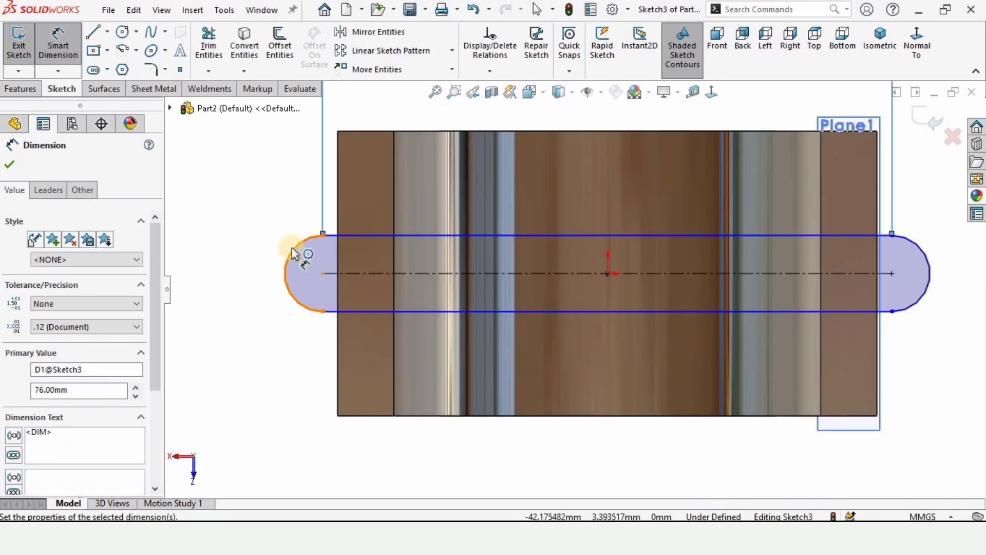
click(292, 255)
scroll(290, 239, up, 2)
click(331, 208)
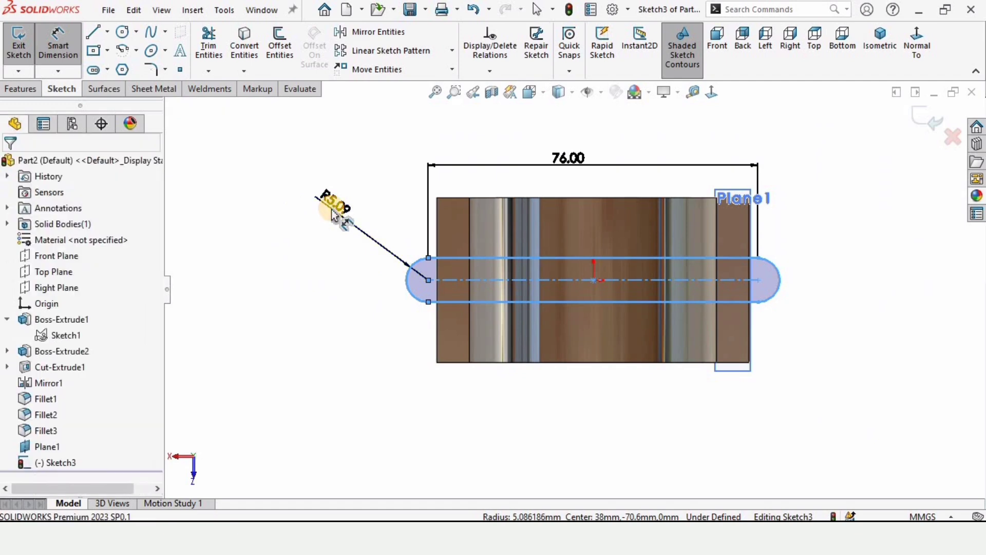
text(9)
key(Return)
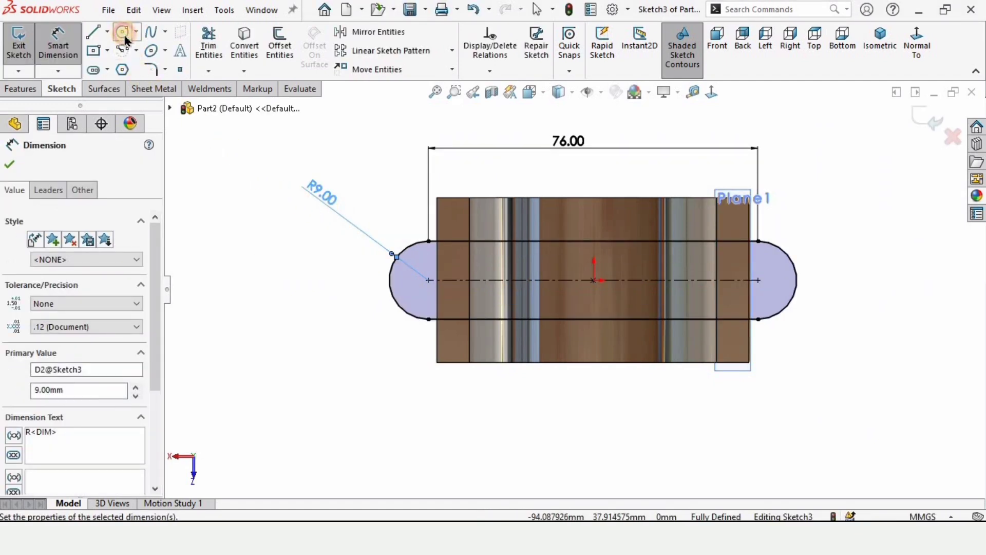
Step: Draw a small circle at each of the slot's two end centers, the first about 9.5 mm in diameter
click(123, 32)
click(428, 280)
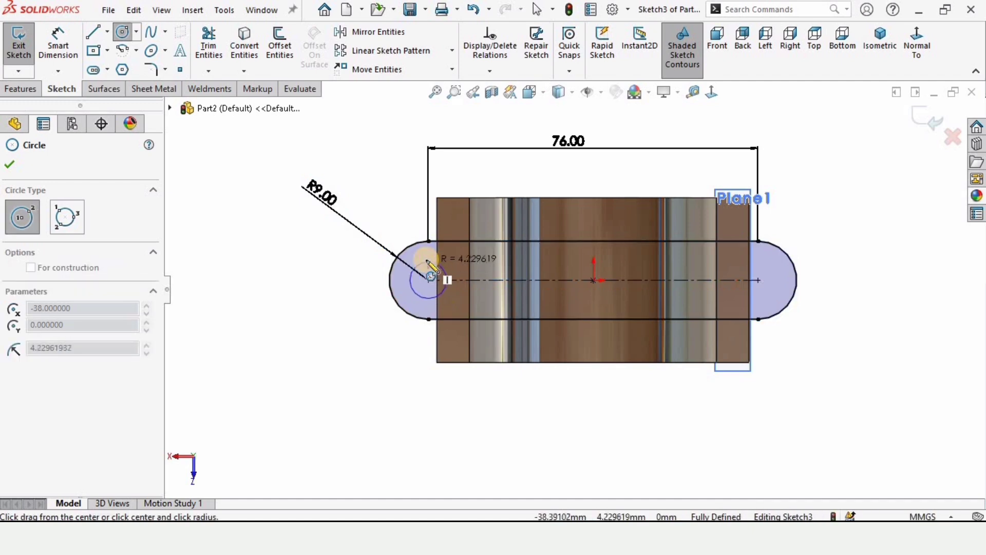
click(427, 262)
click(758, 280)
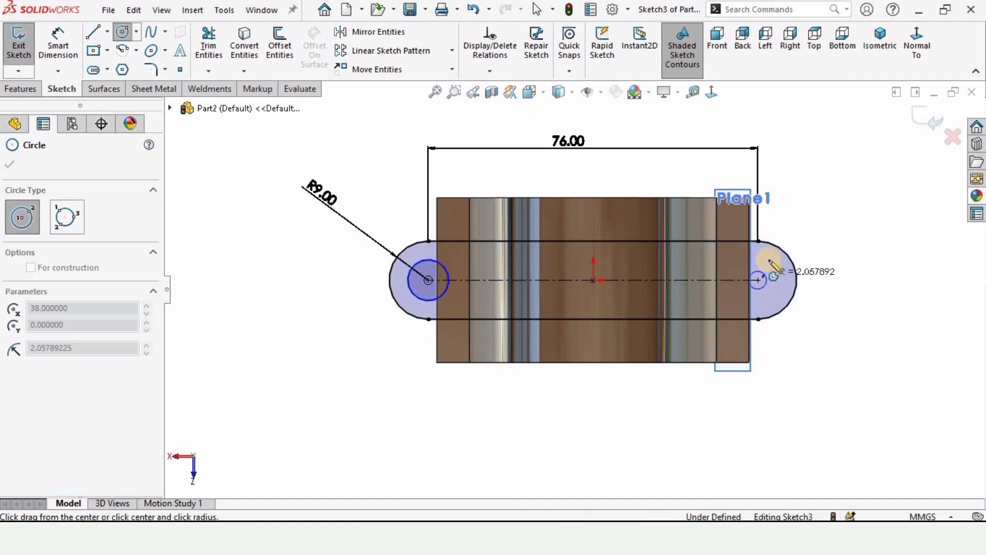
click(772, 267)
key(Escape)
Step: Make the two end circles equal and dimension one of them to a 9 mm diameter
scroll(770, 293, down, 2)
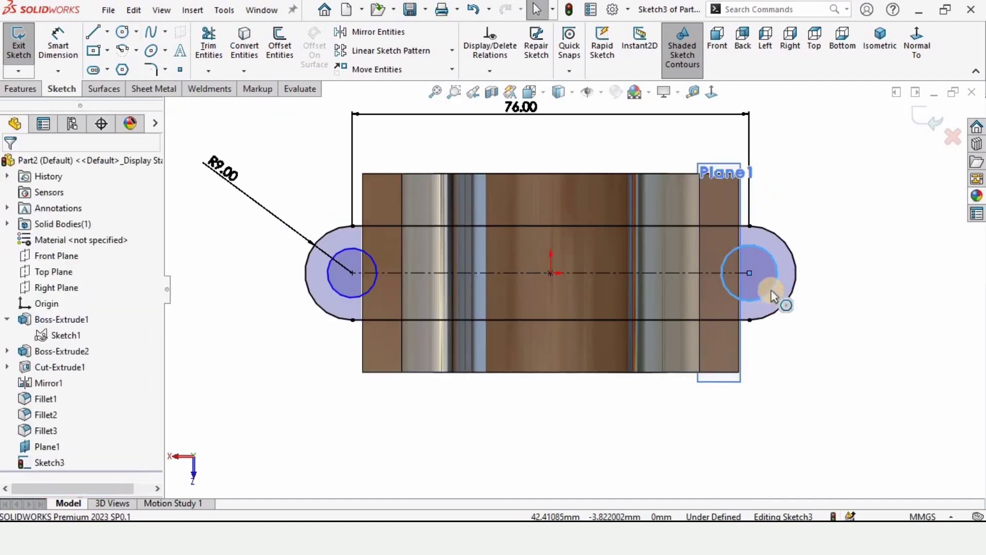
click(350, 298)
ctrl+click(348, 297)
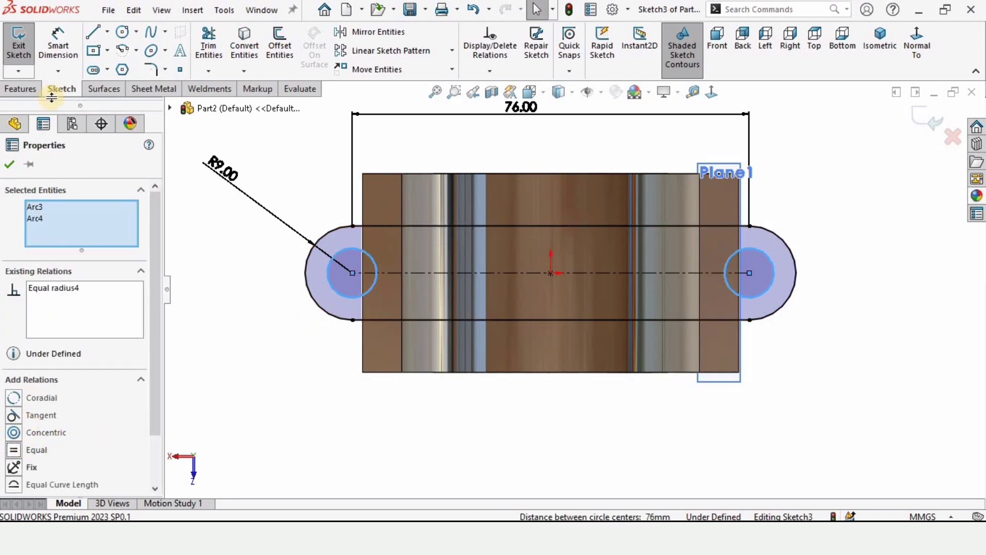
click(61, 47)
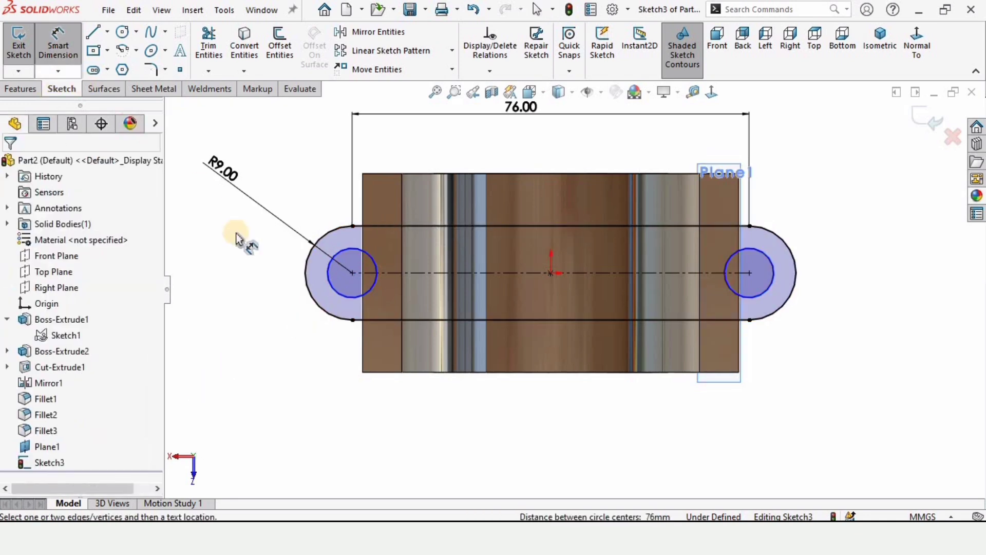
click(334, 311)
click(290, 380)
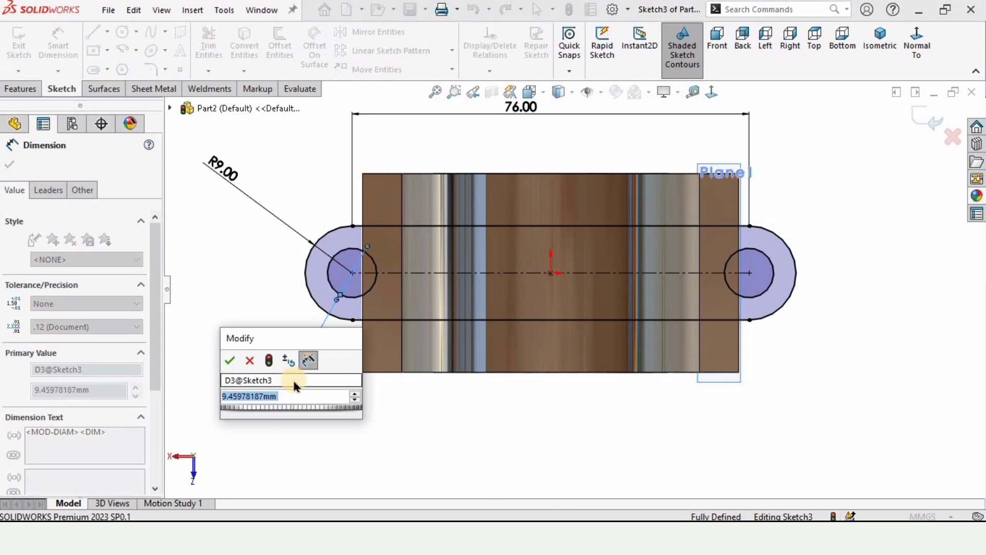
text(9)
key(Return)
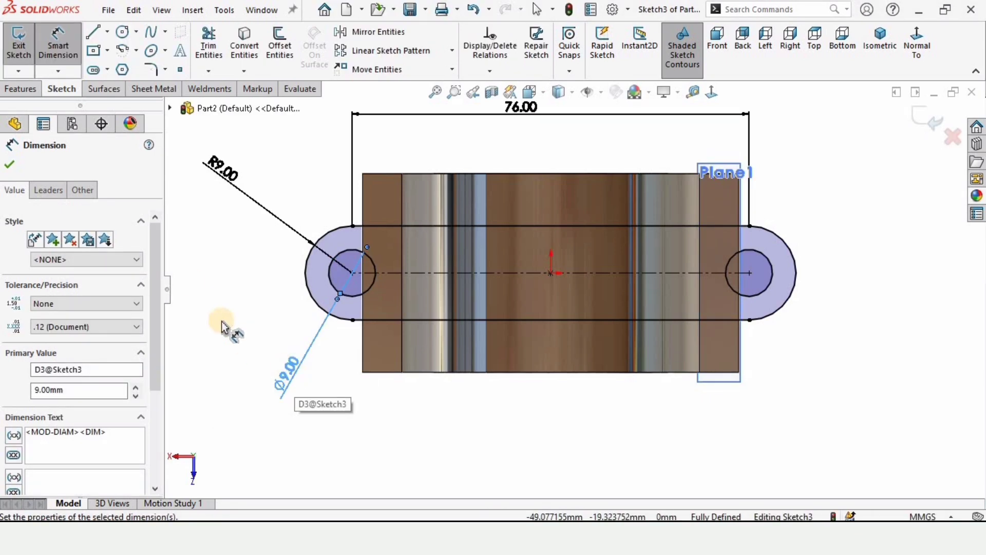
click(9, 164)
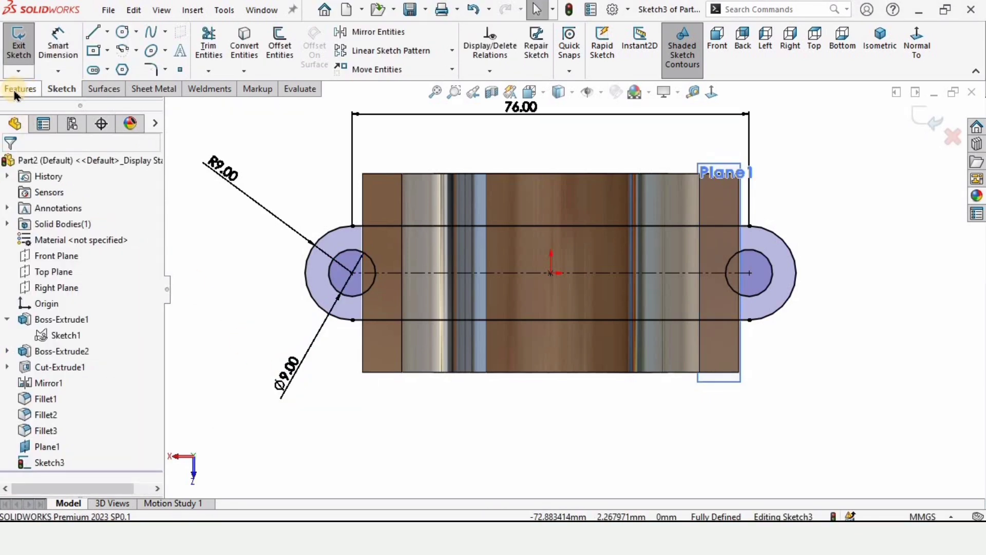
Step: Extrude the slot profile with its two holes using Up To Surface, ending at the half-ring's end face
click(19, 89)
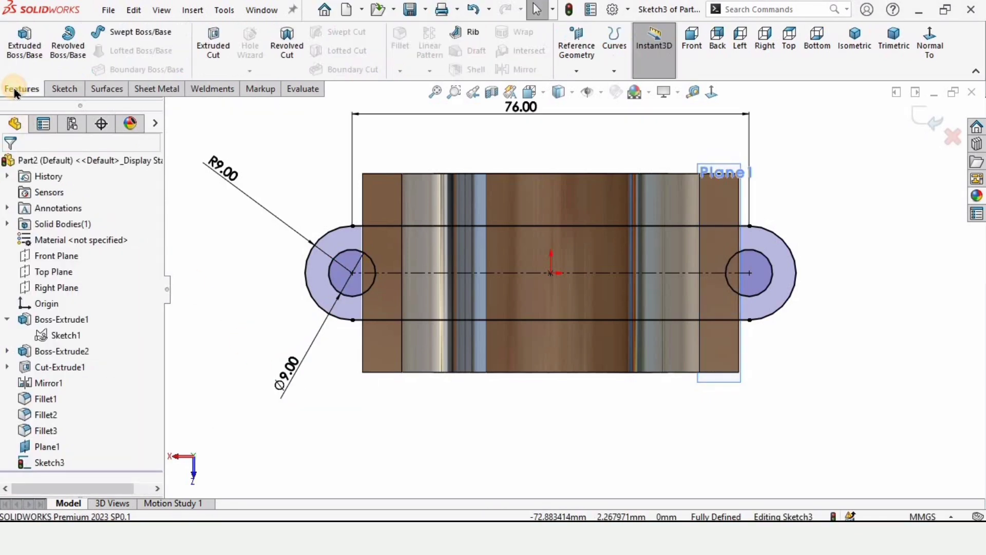
click(23, 46)
scroll(623, 328, up, 3)
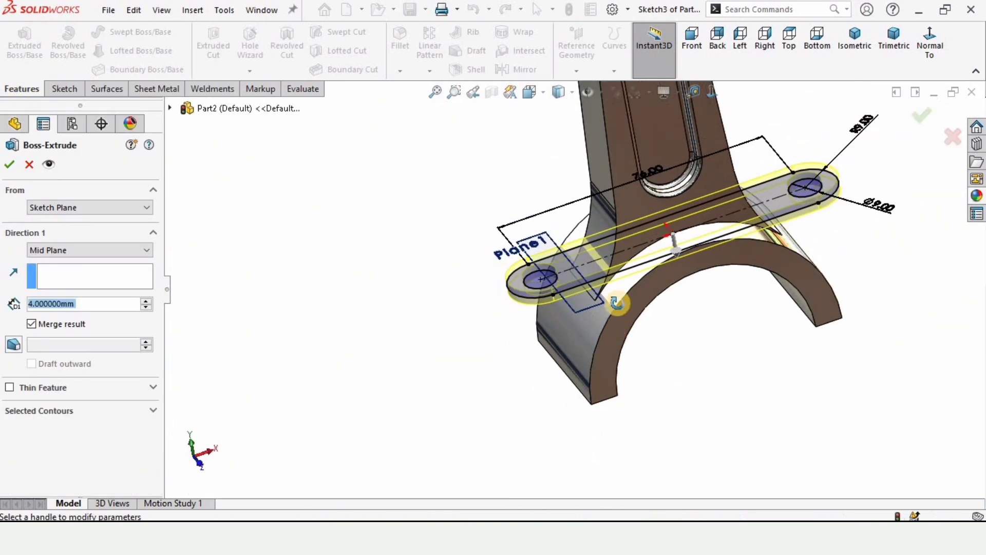
middle_drag(618, 303, 615, 277)
click(89, 251)
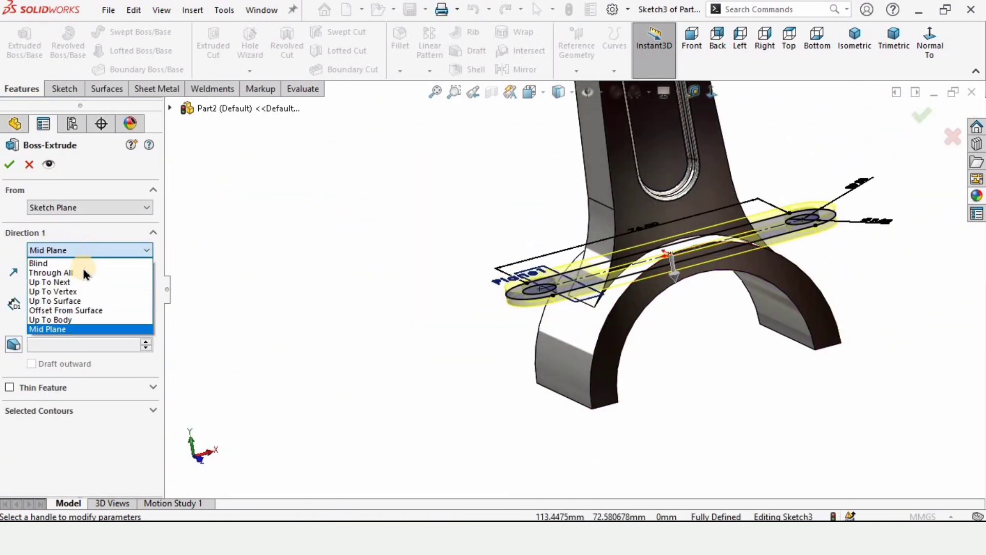
click(51, 302)
middle_drag(570, 302, 201, 271)
scroll(590, 390, down, 3)
click(593, 378)
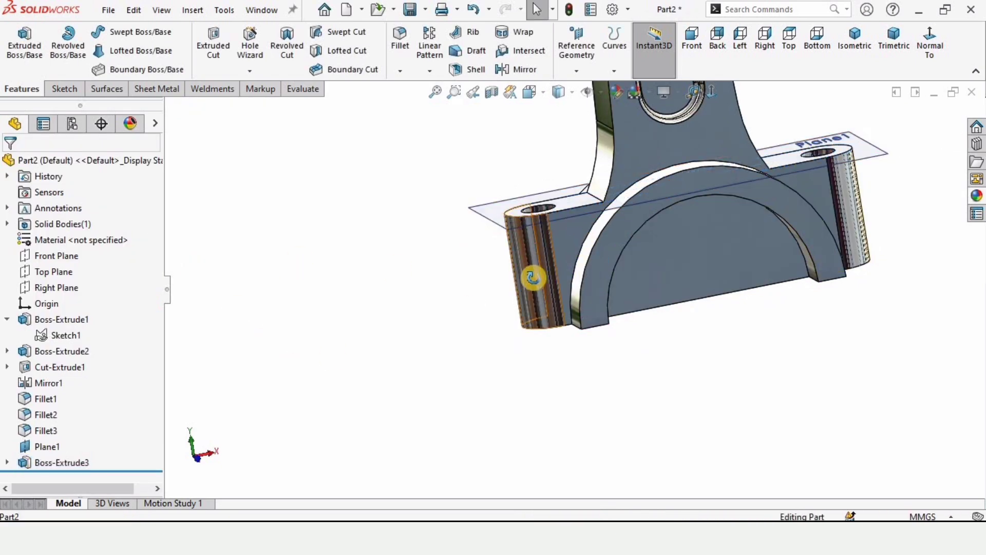
Step: Hide the reference plane at the top of the bolt lugs
middle_drag(528, 275, 511, 214)
scroll(510, 214, down, 3)
click(557, 177)
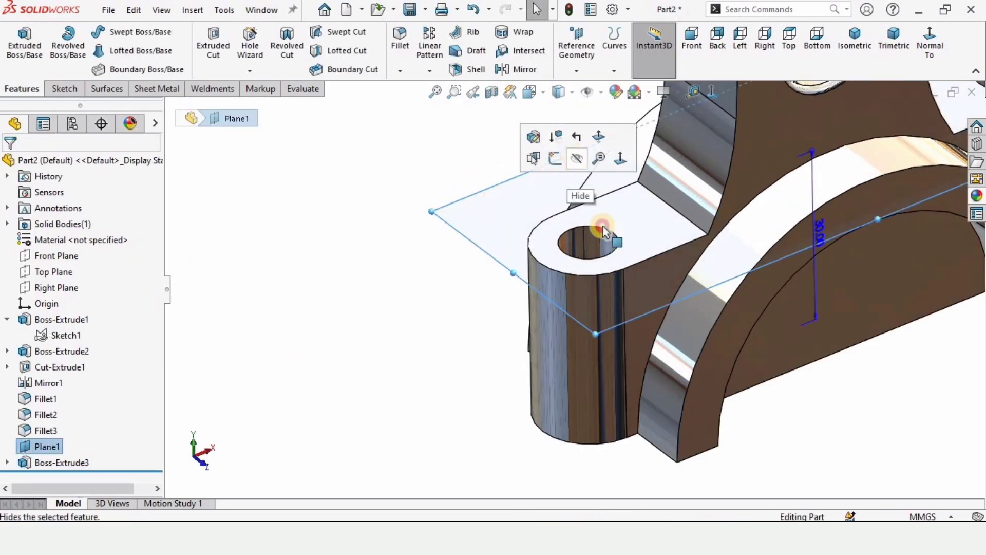
middle_drag(577, 194, 716, 276)
Step: Sketch on the semicircular web face inside the half-ring and convert the face's outline into sketch entities
scroll(724, 279, up, 8)
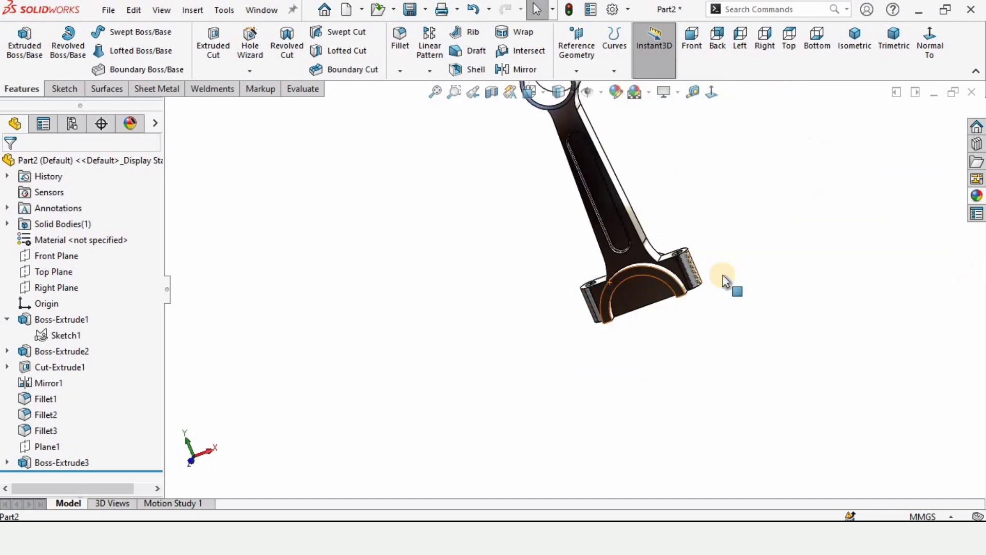
middle_drag(584, 237, 619, 262)
scroll(621, 331, down, 8)
middle_drag(622, 336, 496, 368)
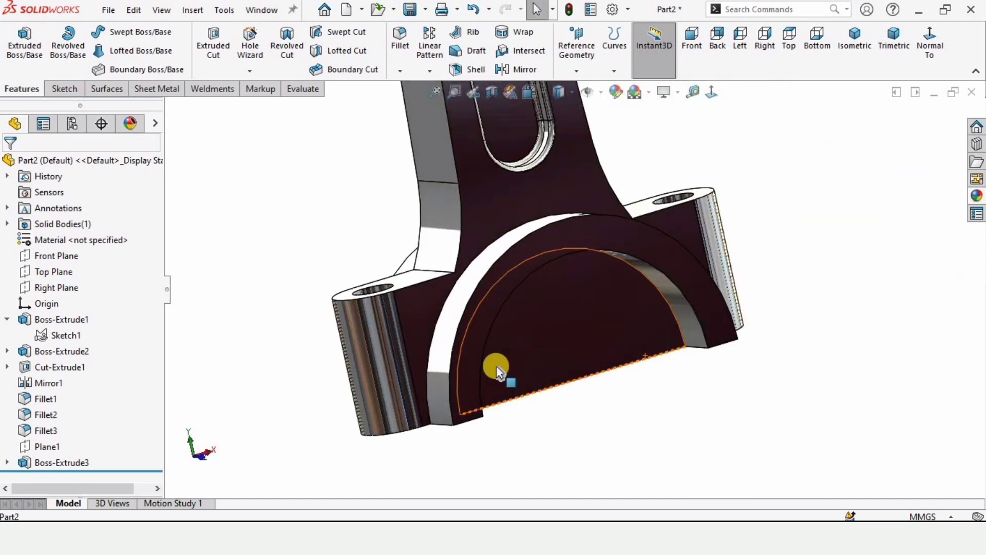
click(585, 334)
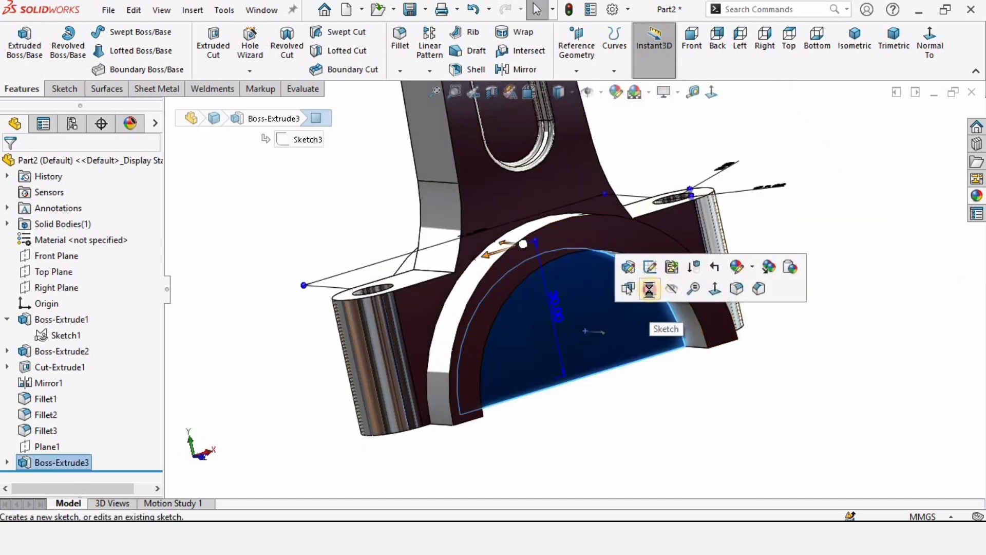
click(652, 290)
scroll(571, 395, down, 5)
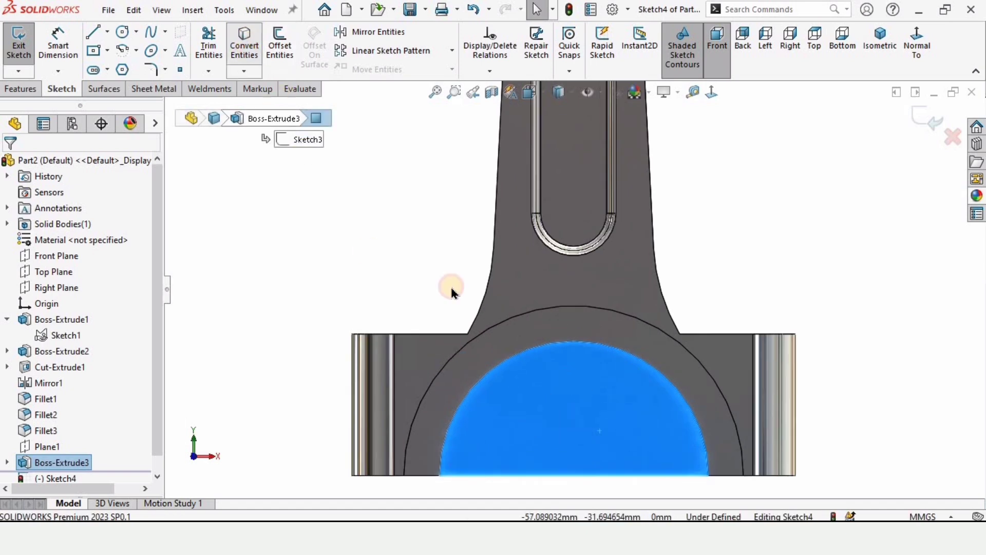
scroll(606, 441, up, 1)
scroll(614, 453, down, 1)
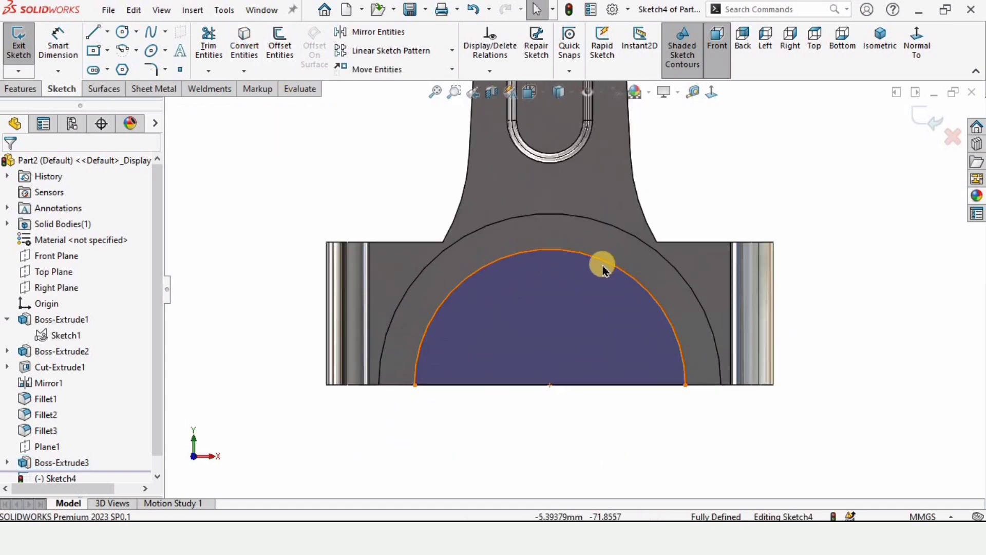
Step: Cut the semicircular profile inside the half-ring with an Extruded Cut set to Through All
click(19, 92)
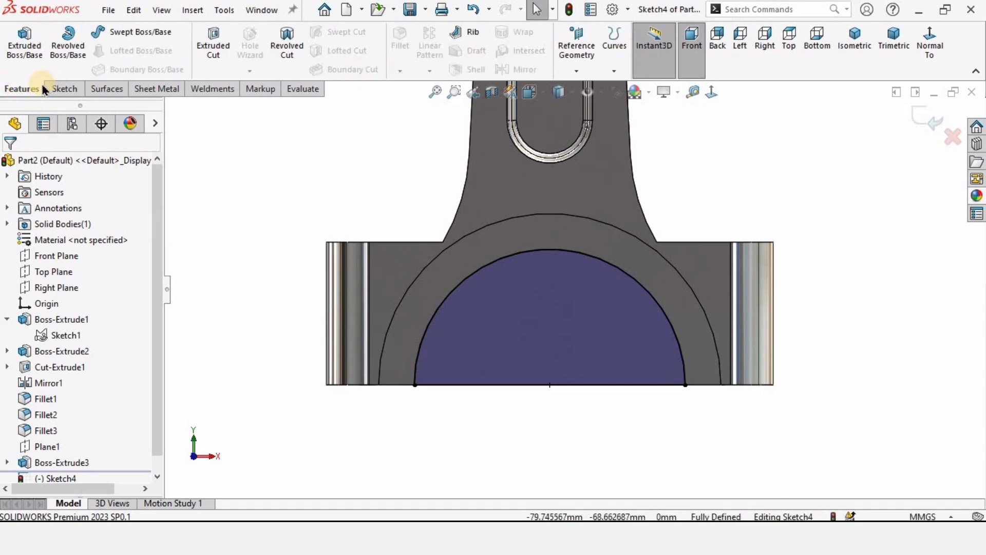
click(221, 53)
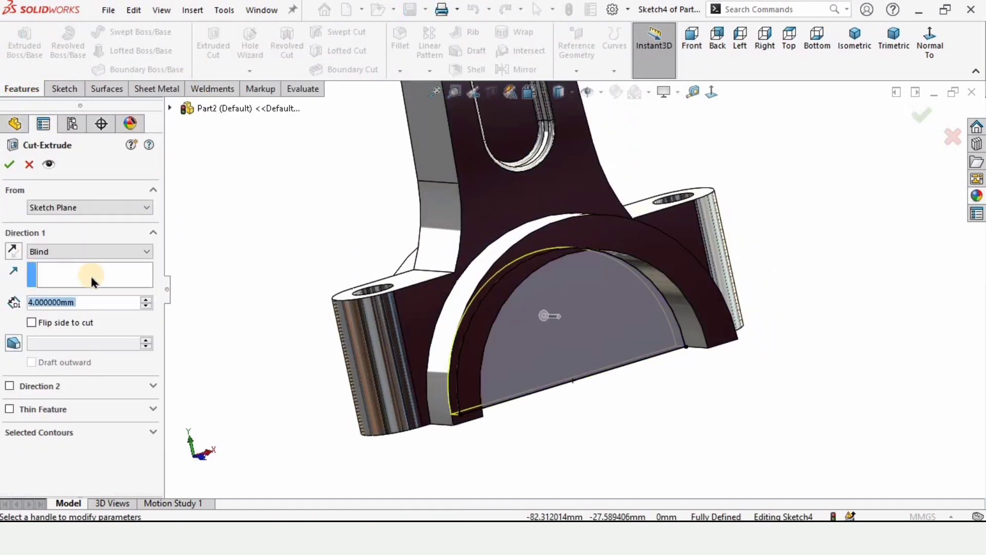
click(65, 252)
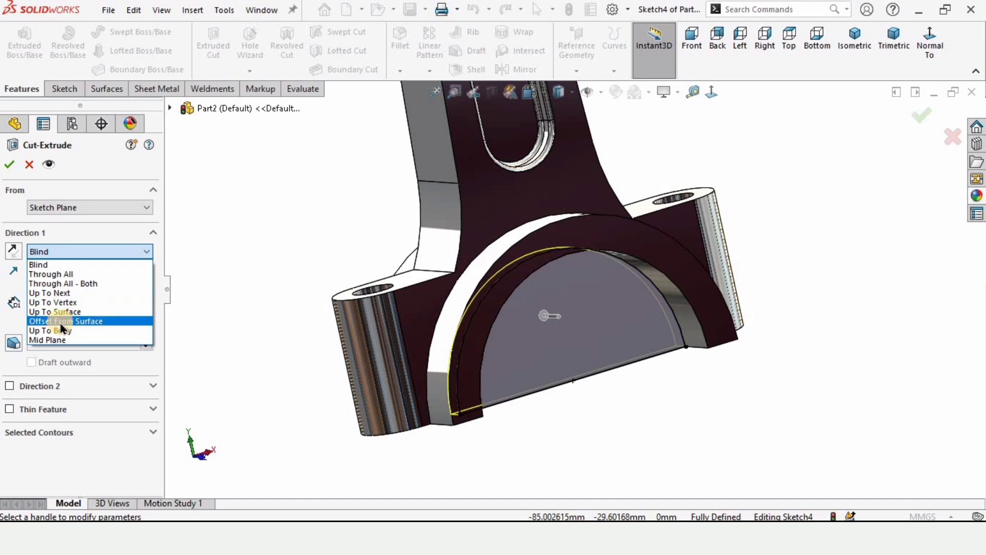
click(60, 275)
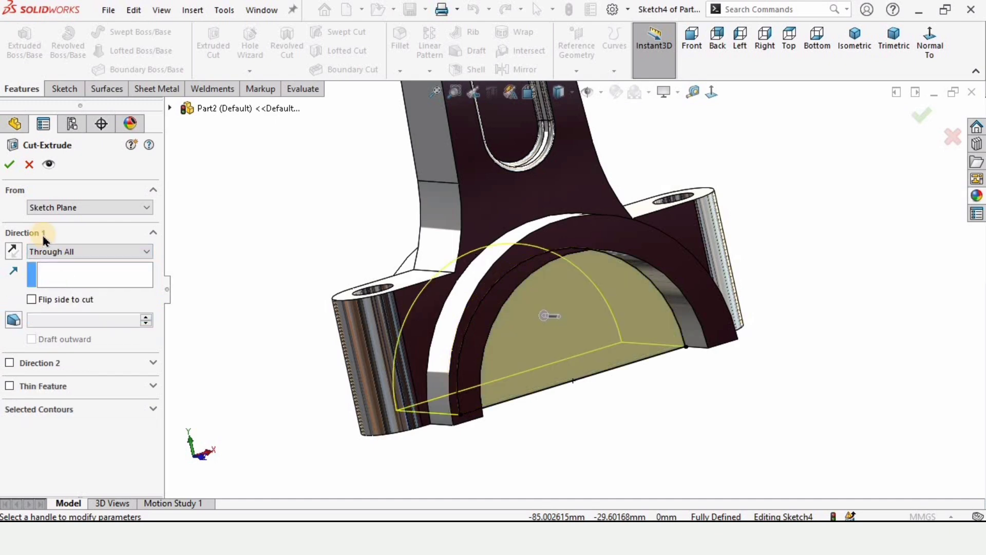
click(10, 166)
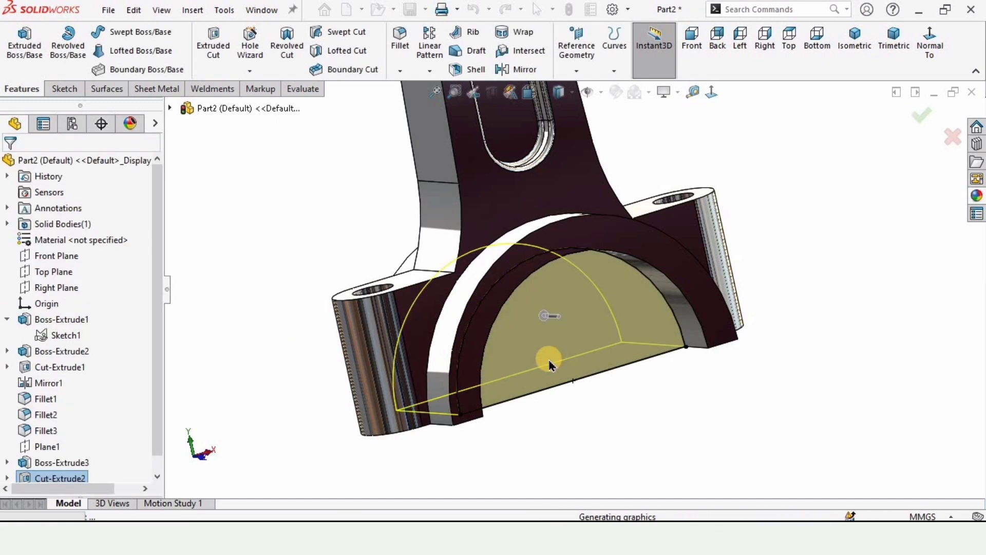
Step: Fillet the half-ring's outer arc edges, where it meets the rod body on both sides, with a 3 mm radius
middle_drag(634, 326, 471, 208)
scroll(509, 220, down, 3)
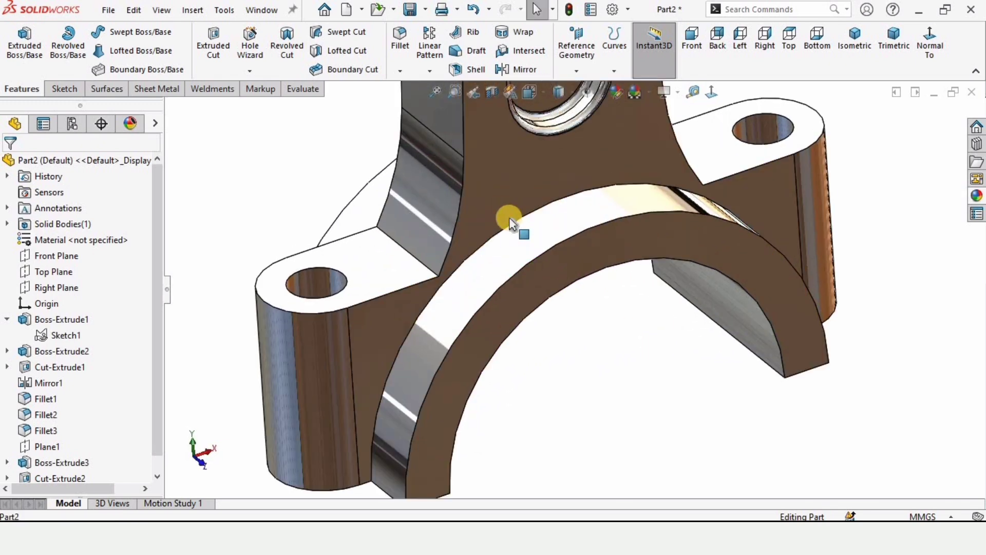
click(400, 41)
click(67, 457)
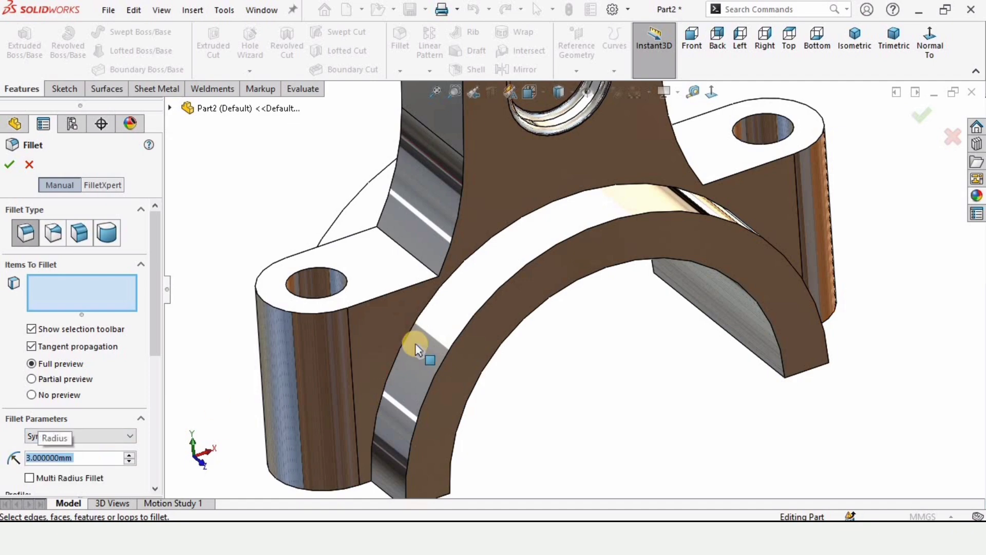
click(462, 250)
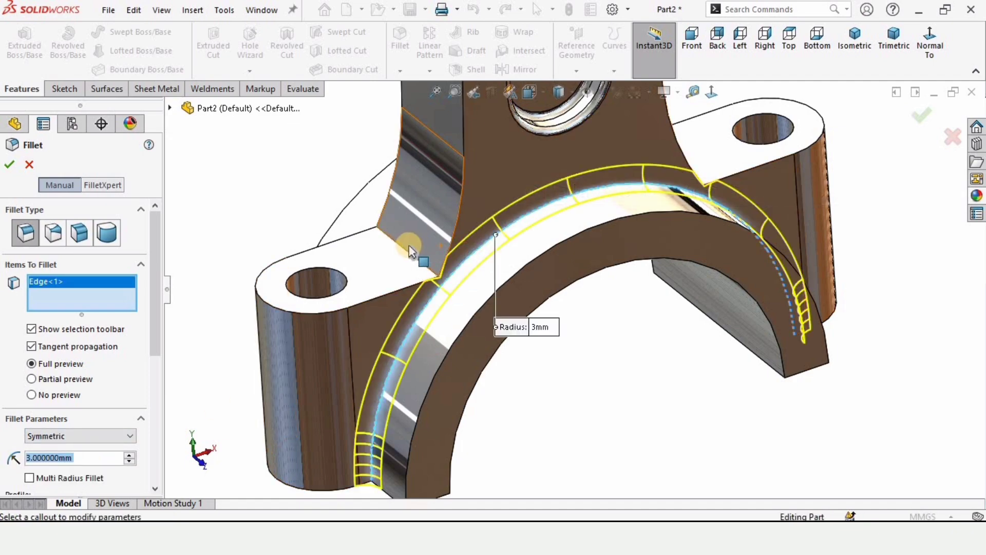
middle_drag(411, 250, 414, 172)
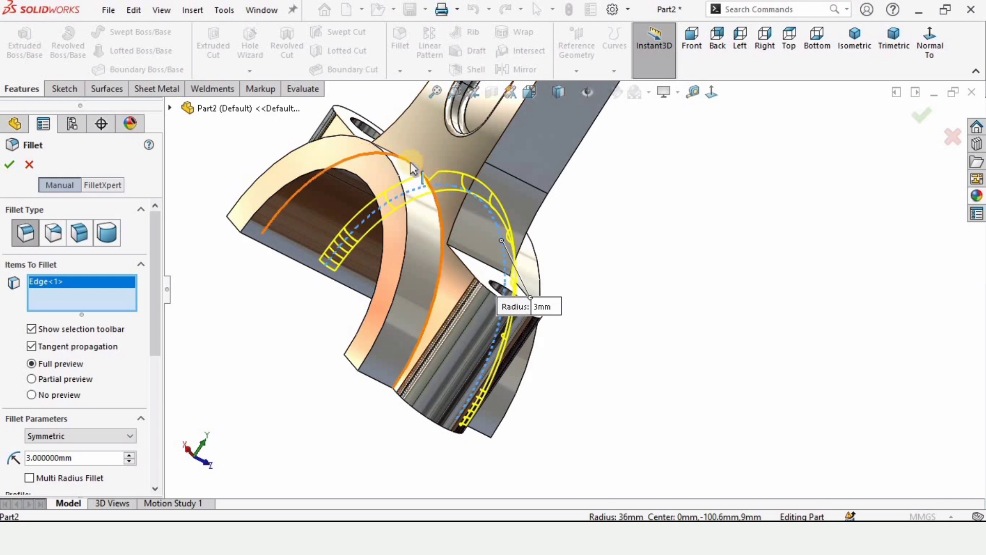
click(9, 164)
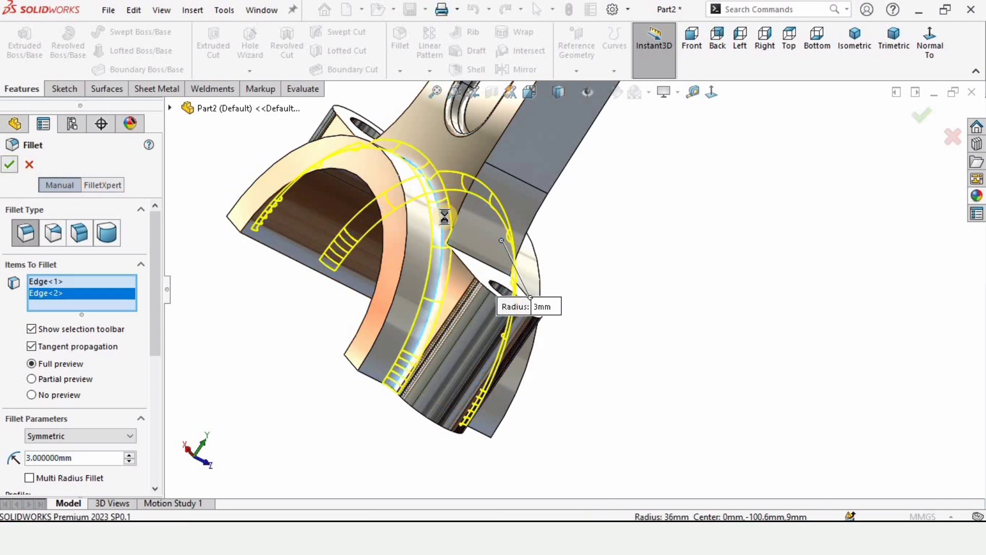
scroll(448, 222, up, 8)
scroll(592, 217, down, 5)
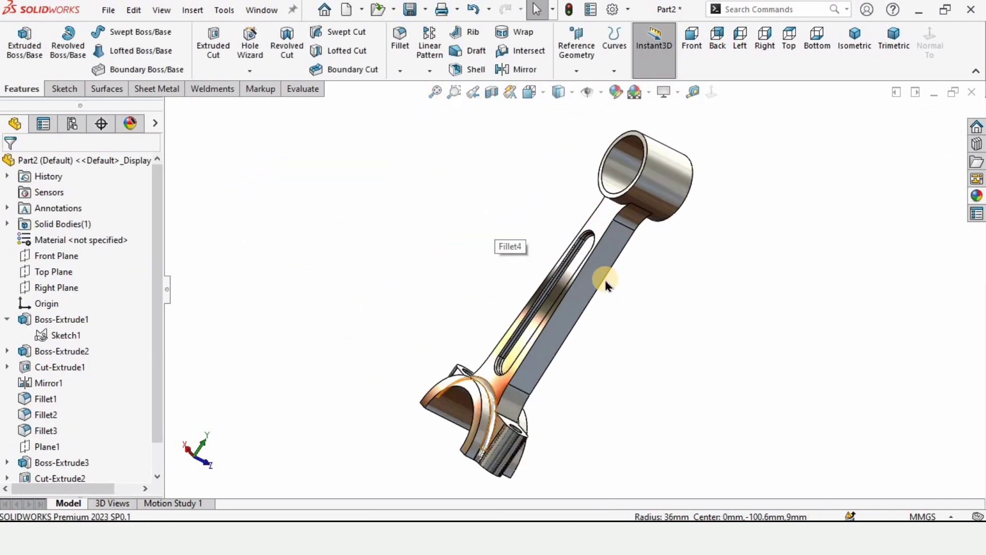